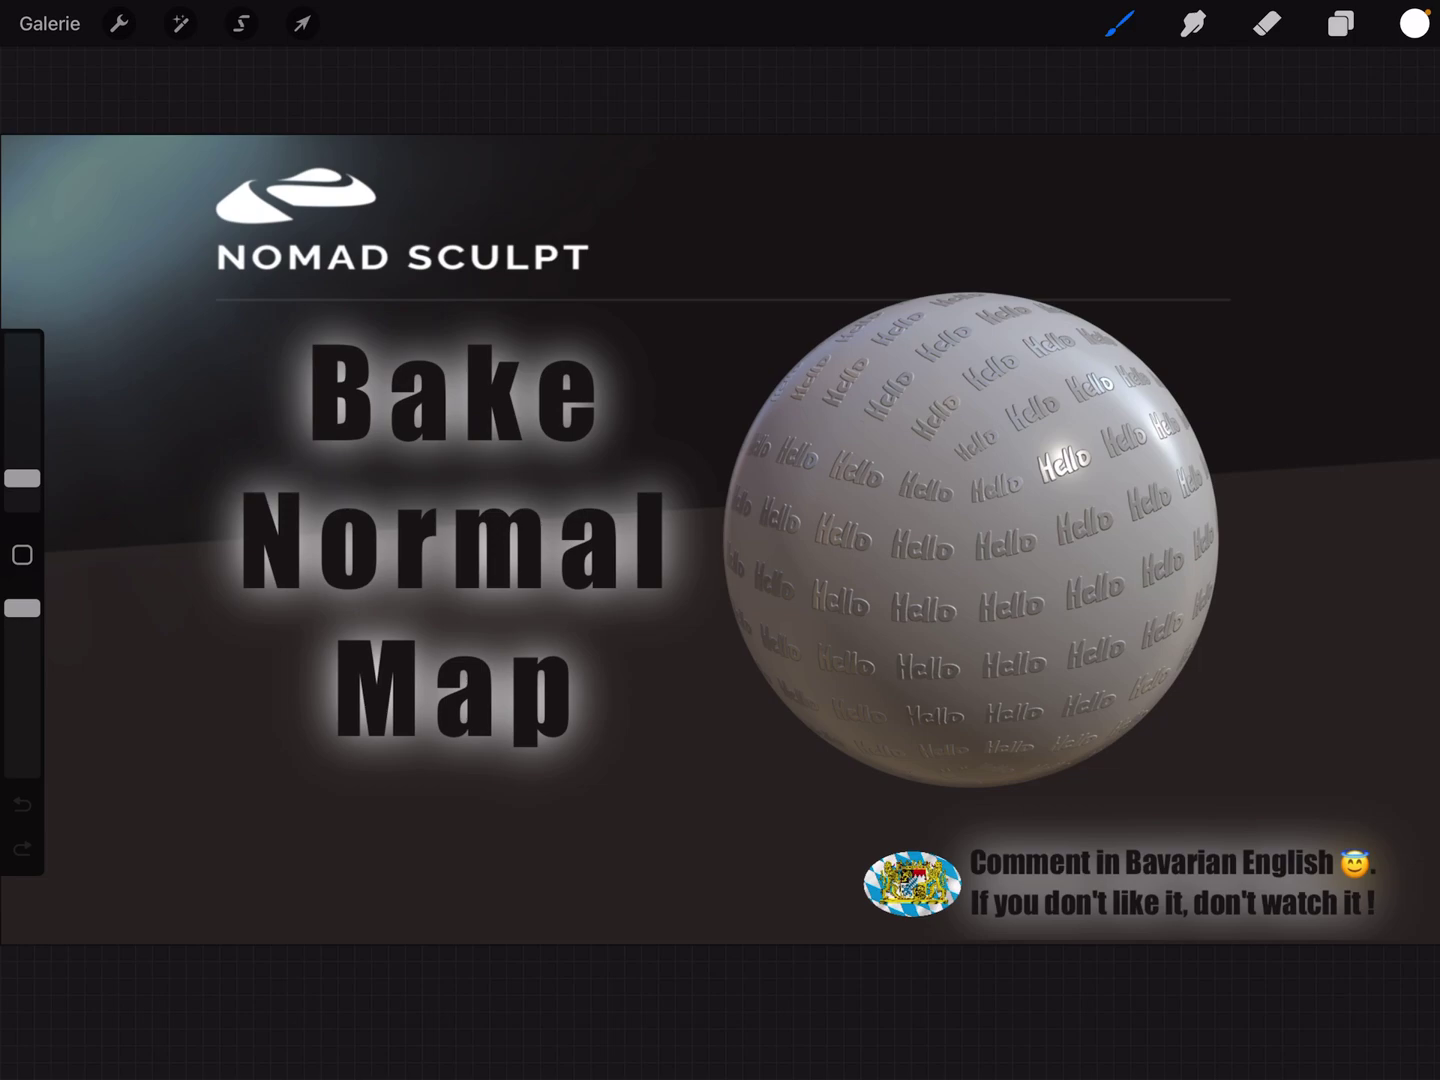
Swipe up from the bottom edge to reveal the iPad app dock.
drag(720, 1075, 720, 968)
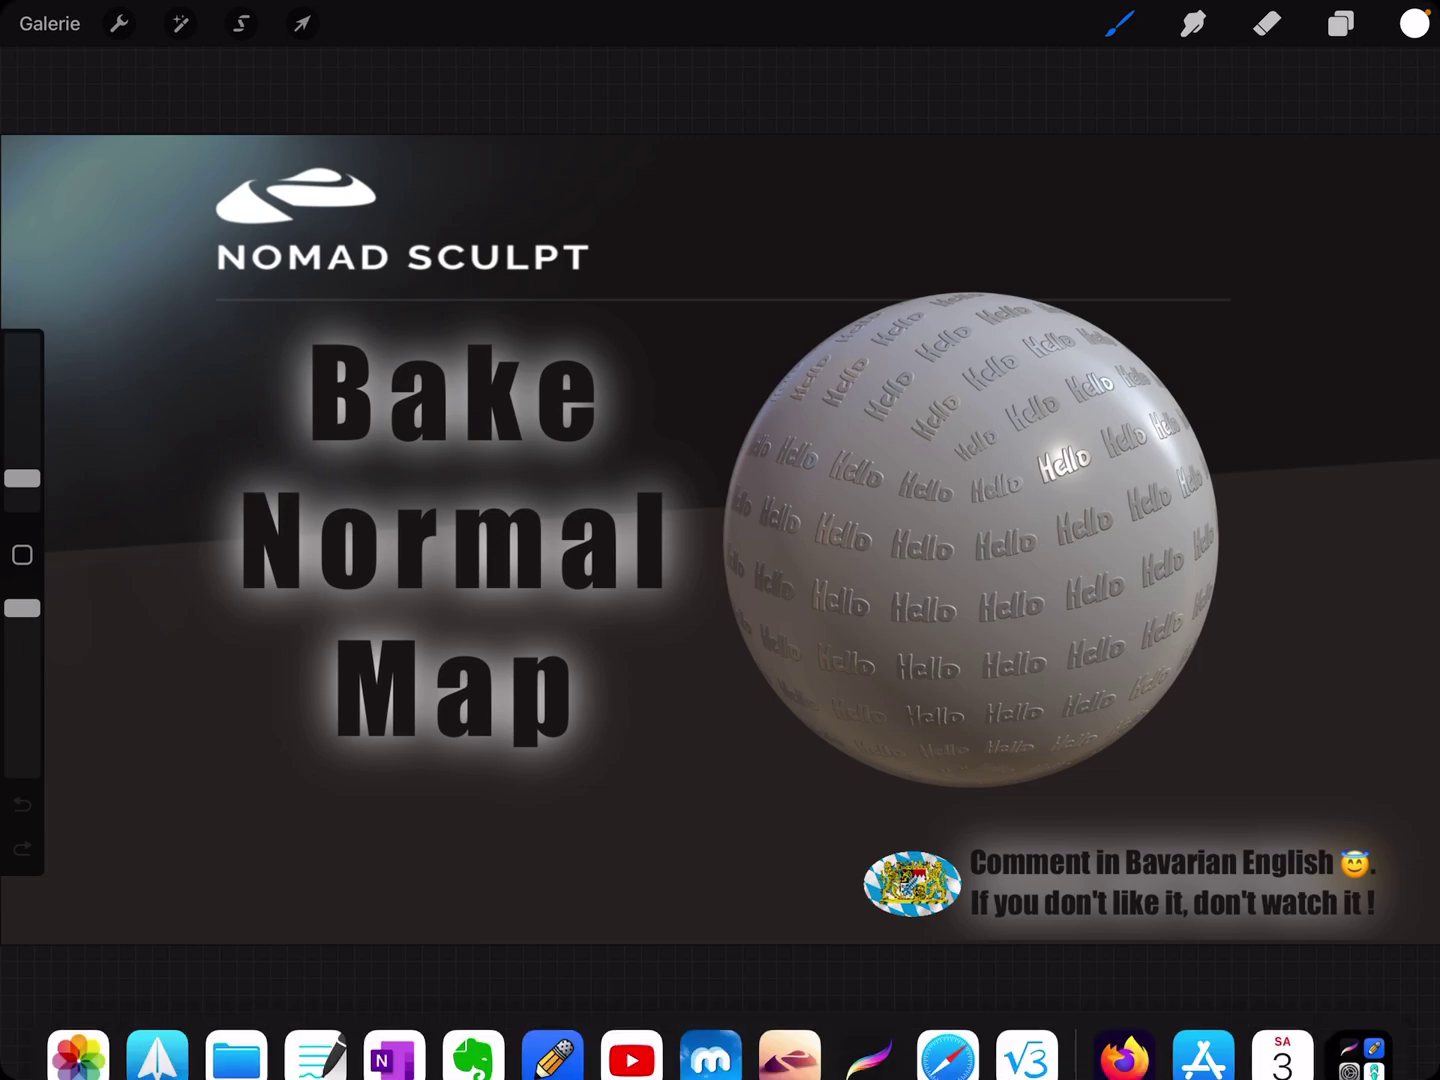
Switch to Nomad Sculpt and set the sphere material's Metalness texture to None.
click(790, 1009)
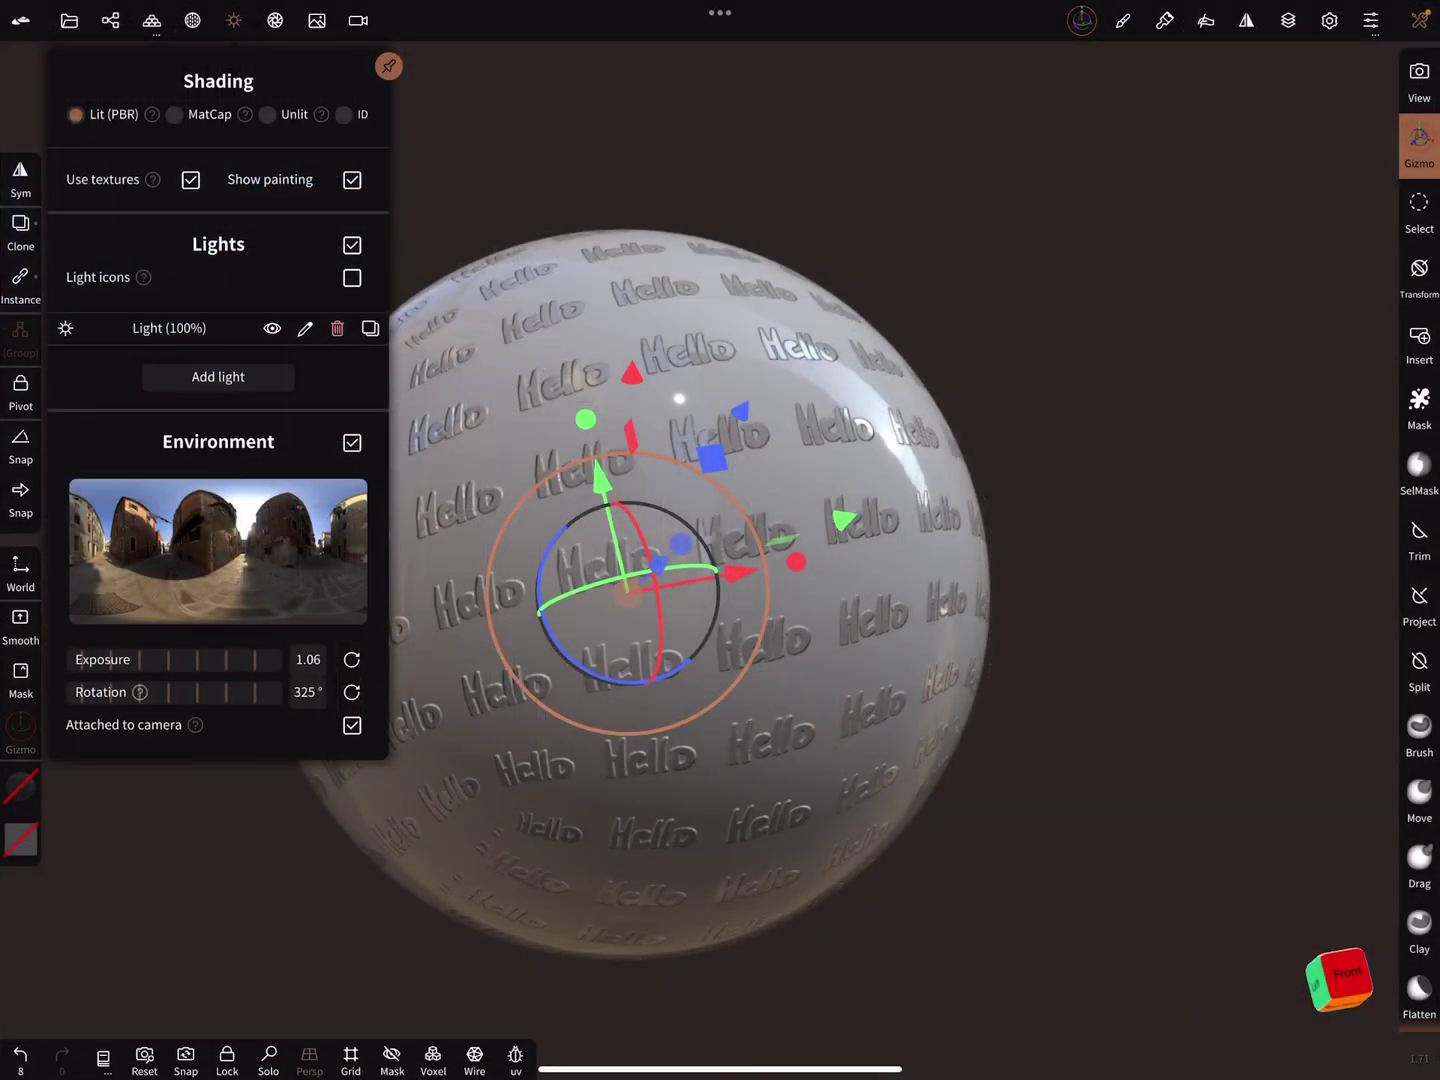
drag(1182, 562, 1294, 585)
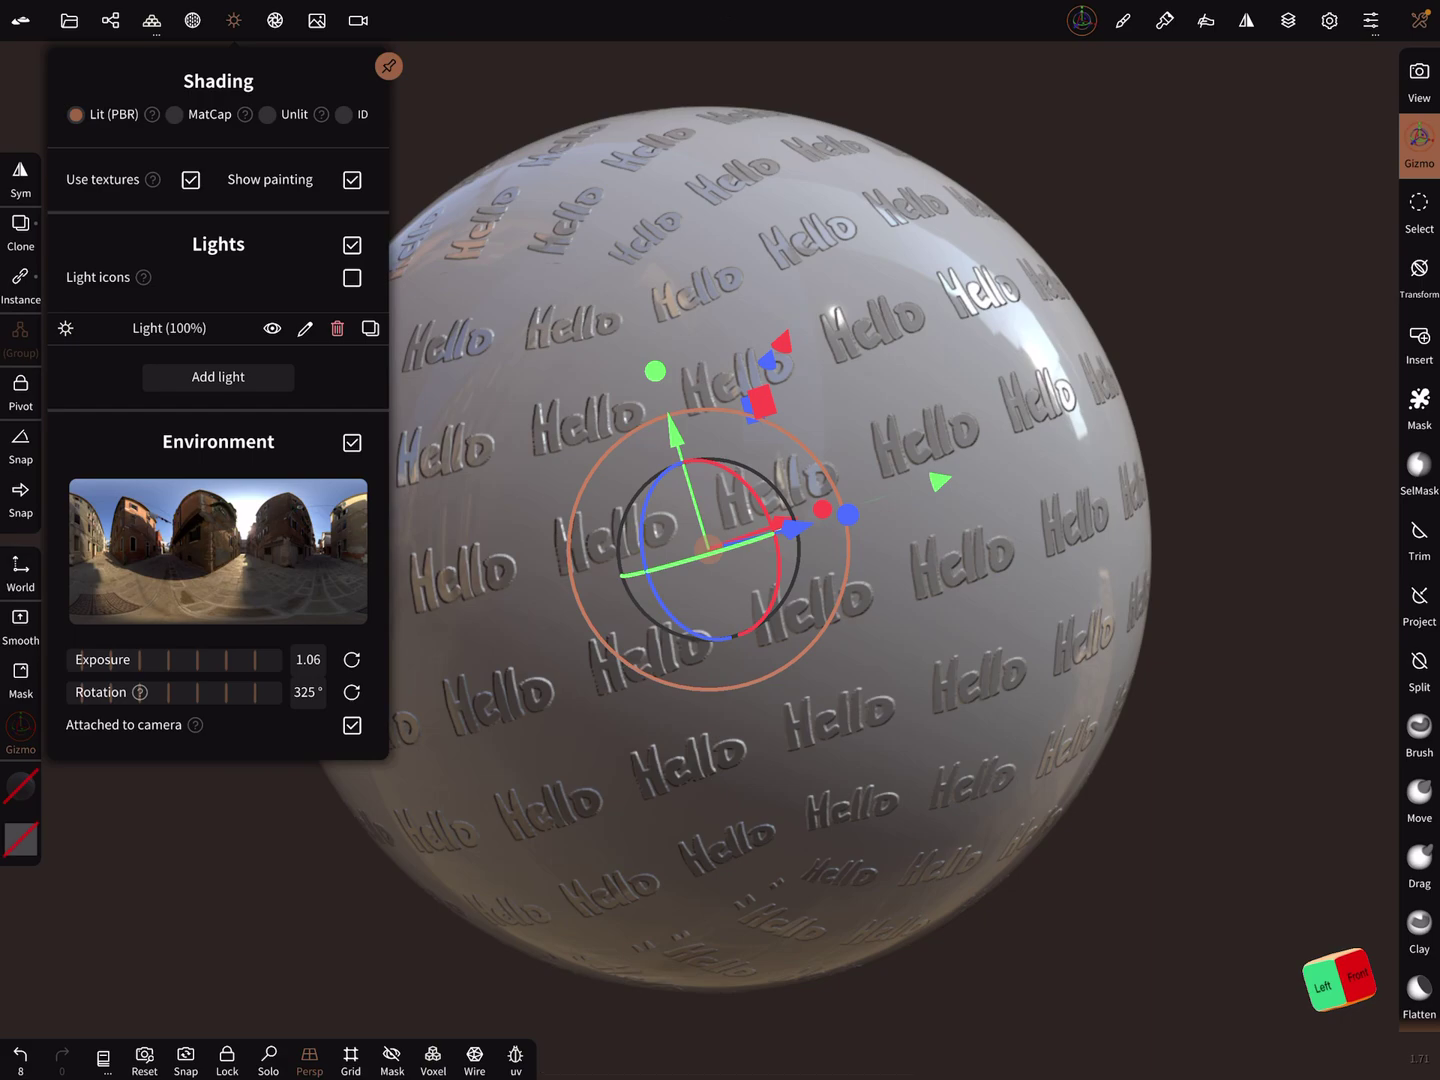
click(193, 21)
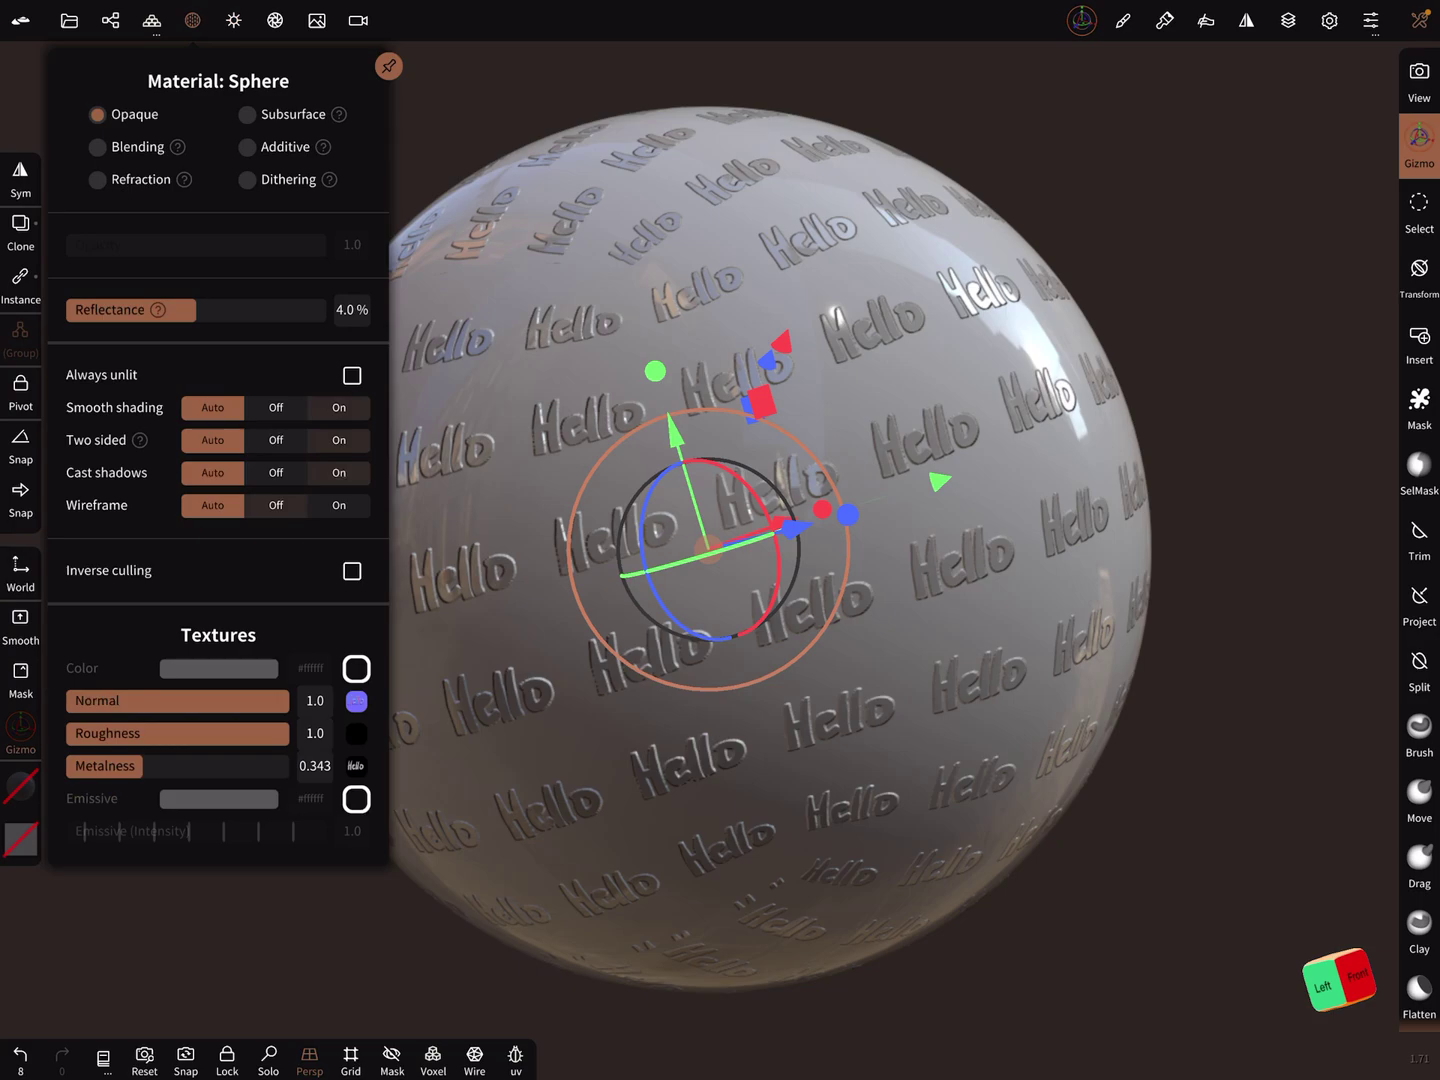
click(355, 765)
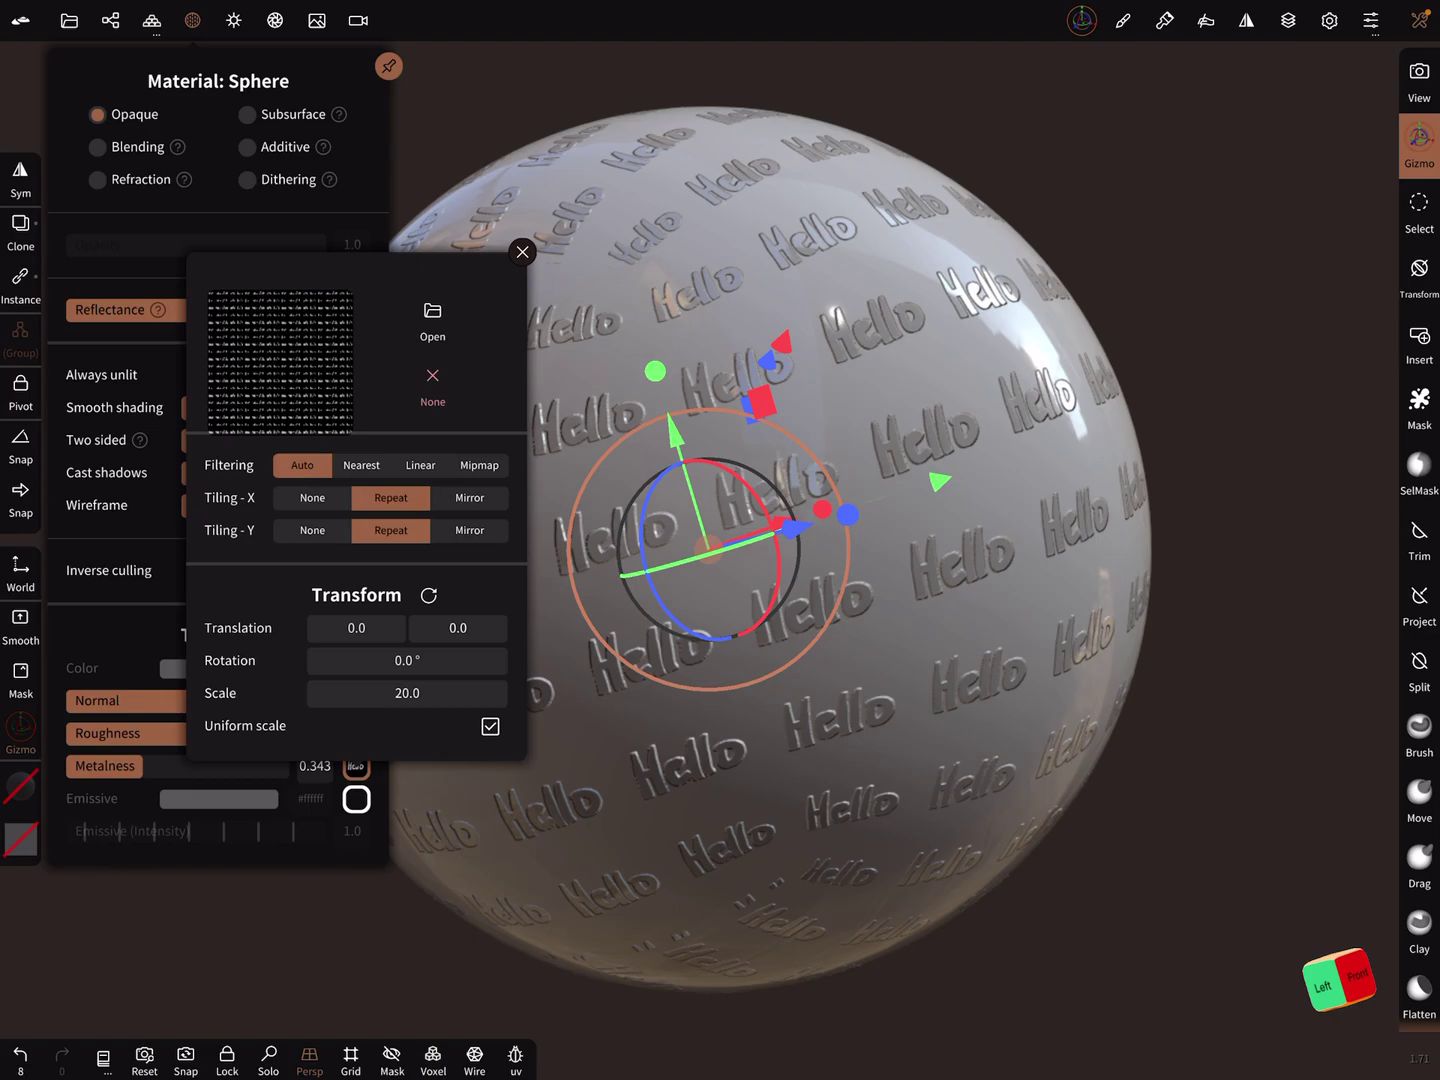
click(1237, 337)
Orbit around the sphere to check its Hello pattern with only normal and roughness maps.
drag(1237, 338, 1125, 282)
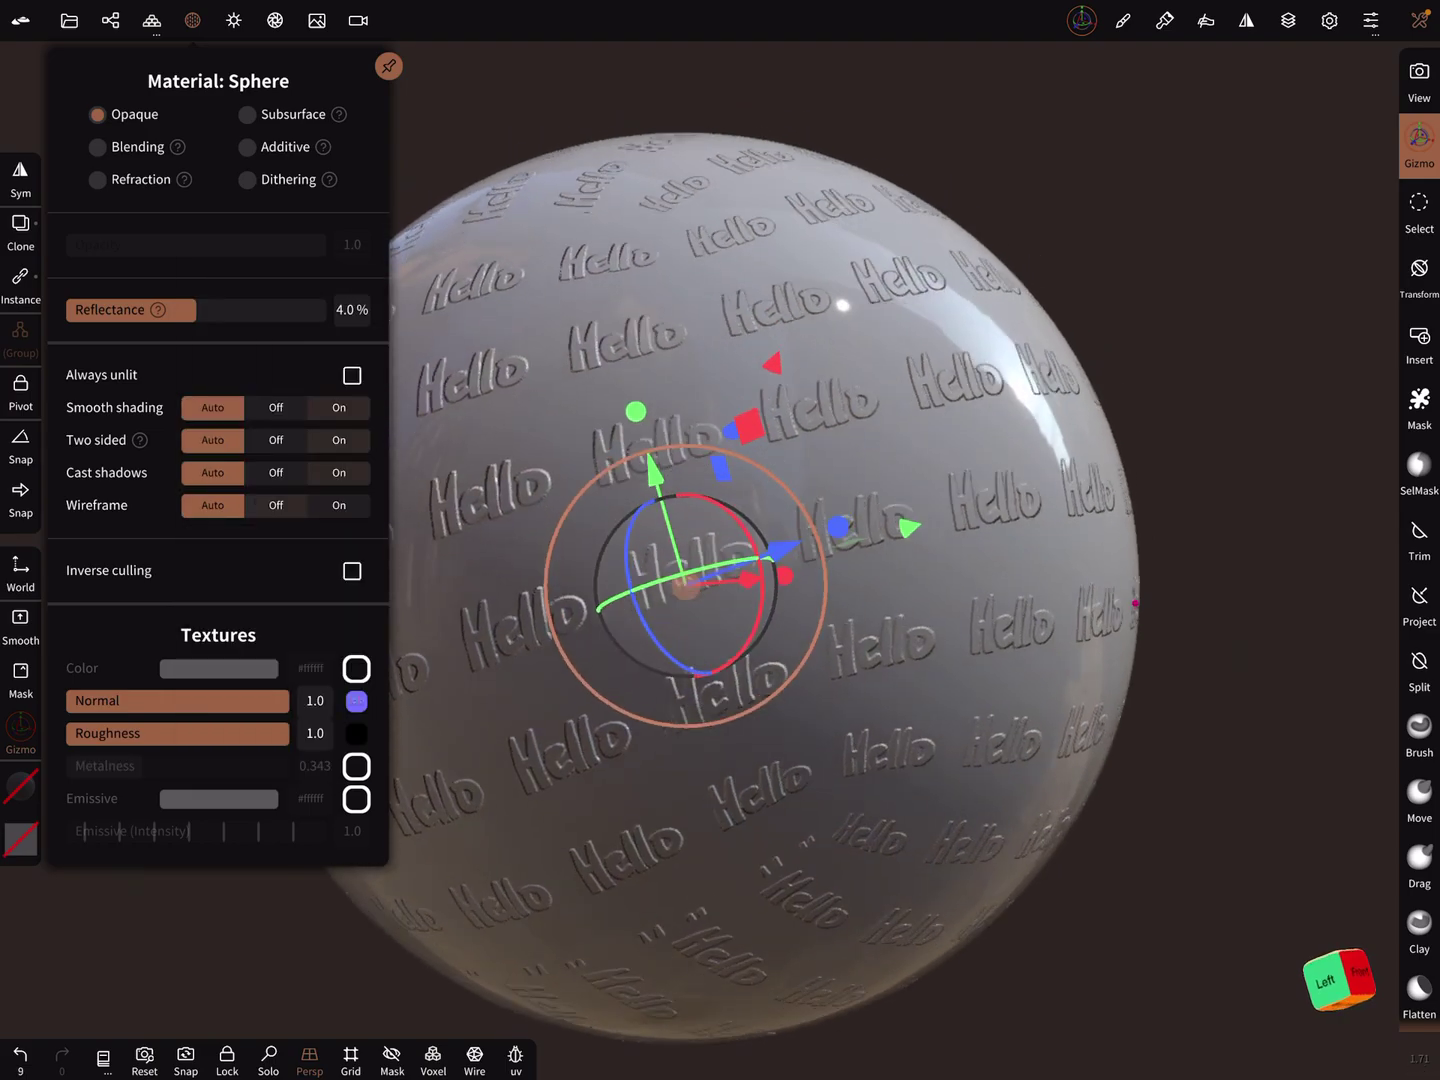
scroll(720, 540, up, 3)
drag(900, 562, 1125, 450)
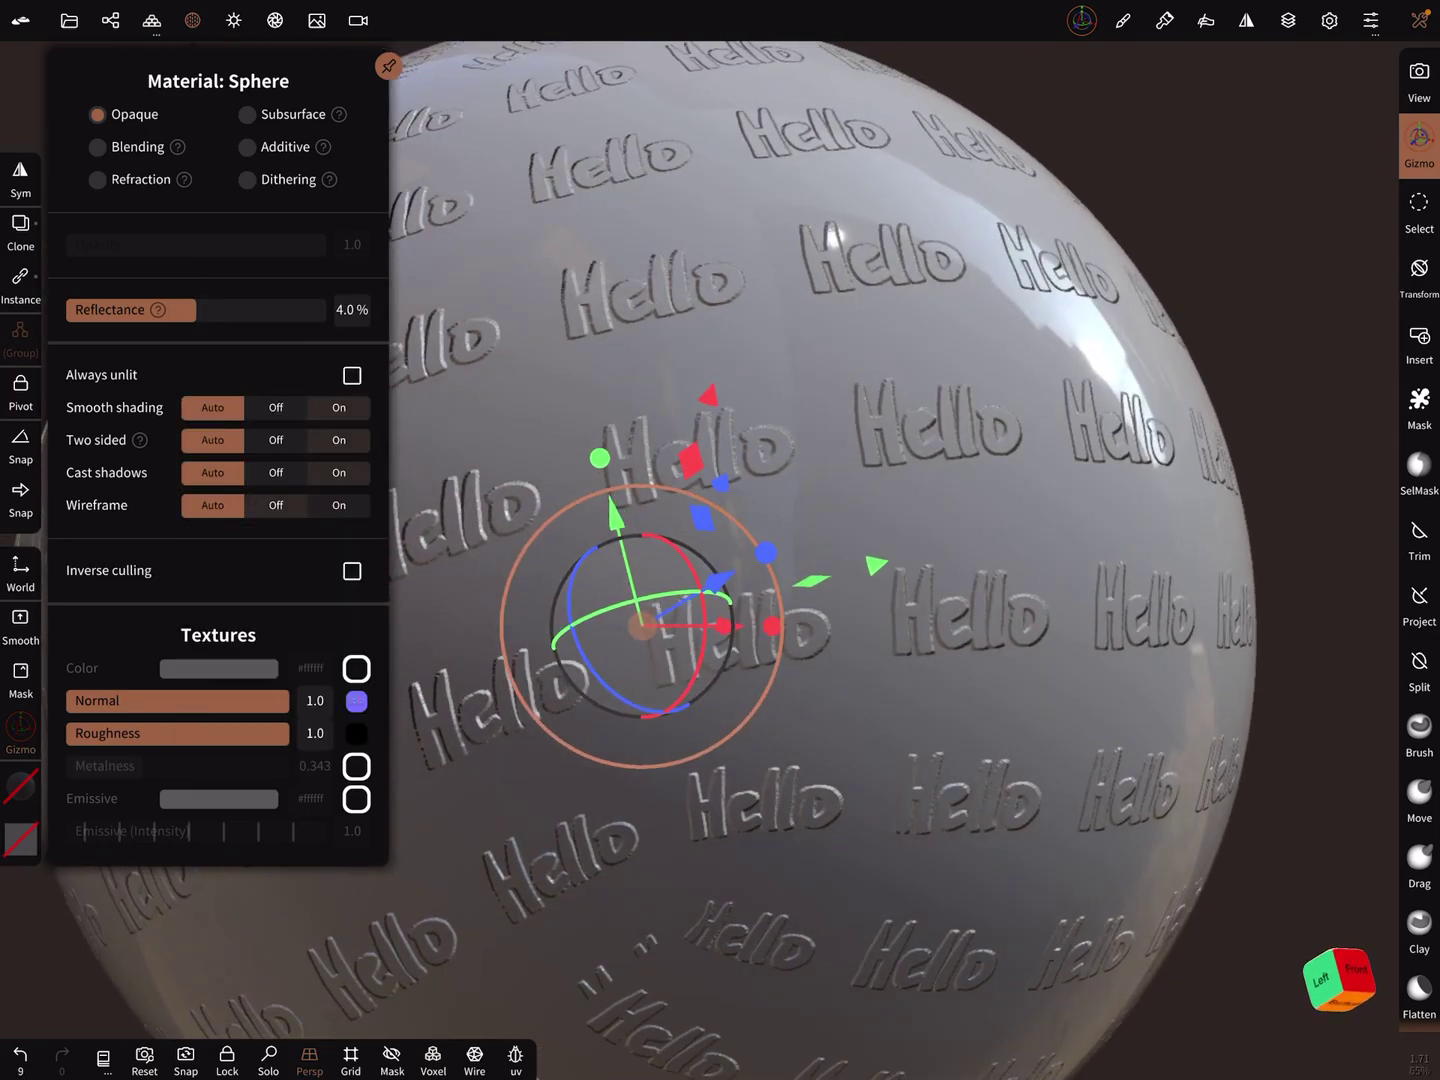
scroll(742, 596, down, 3)
drag(1181, 562, 1283, 473)
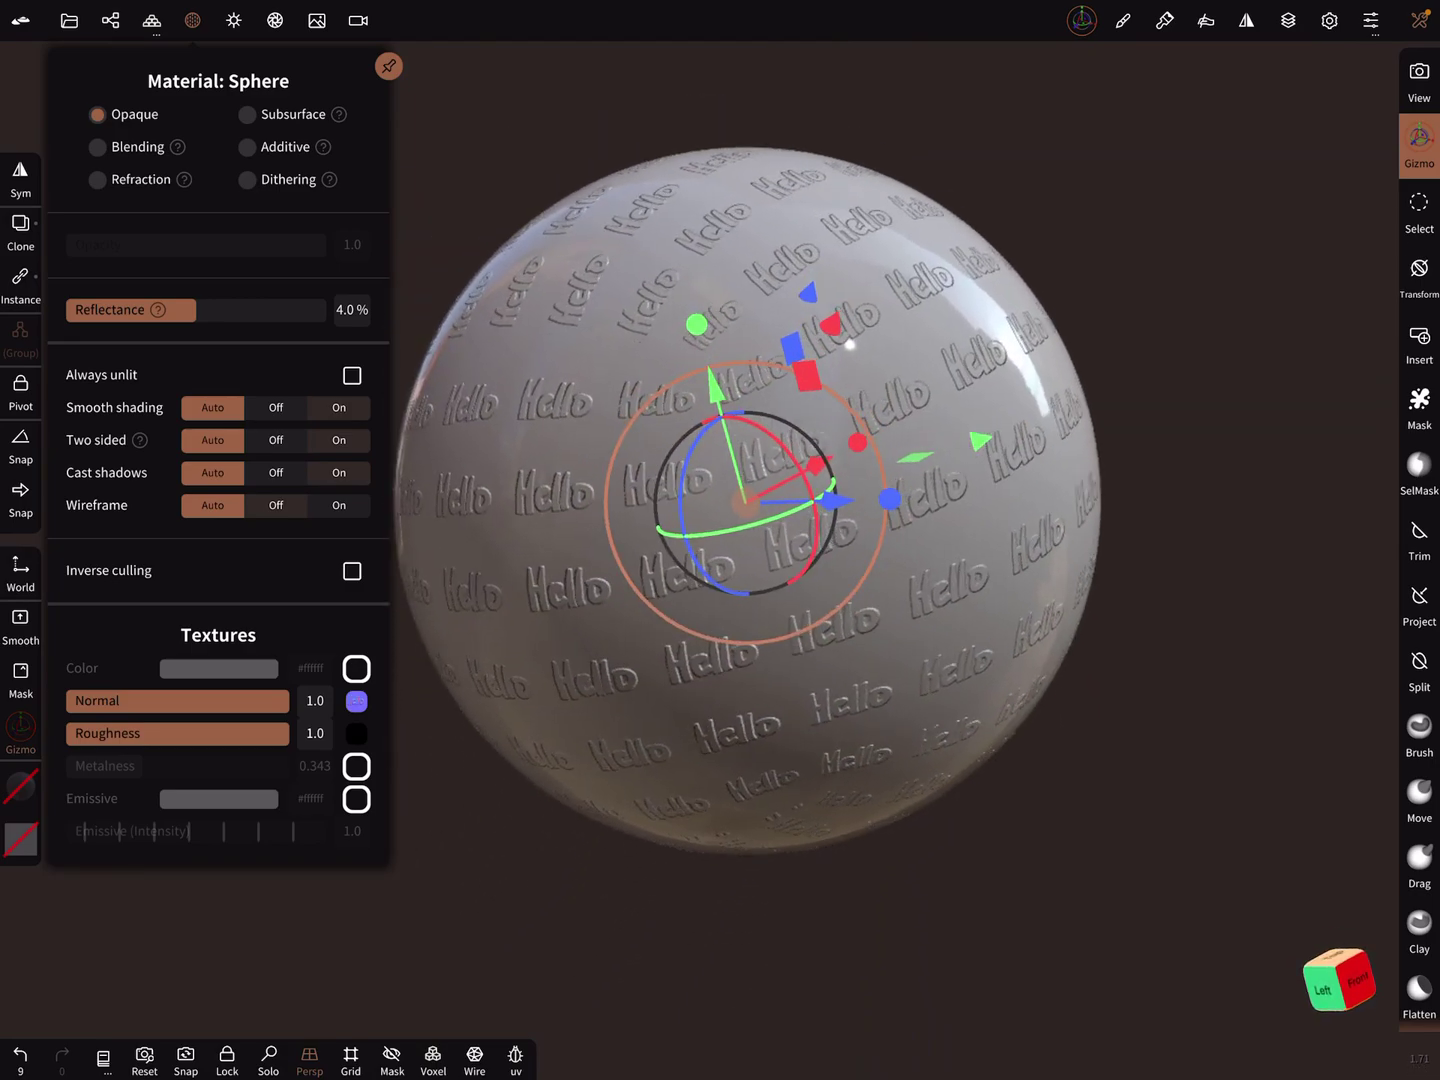
Select all scene objects, delete them, and bring up the Add primitive list.
click(110, 21)
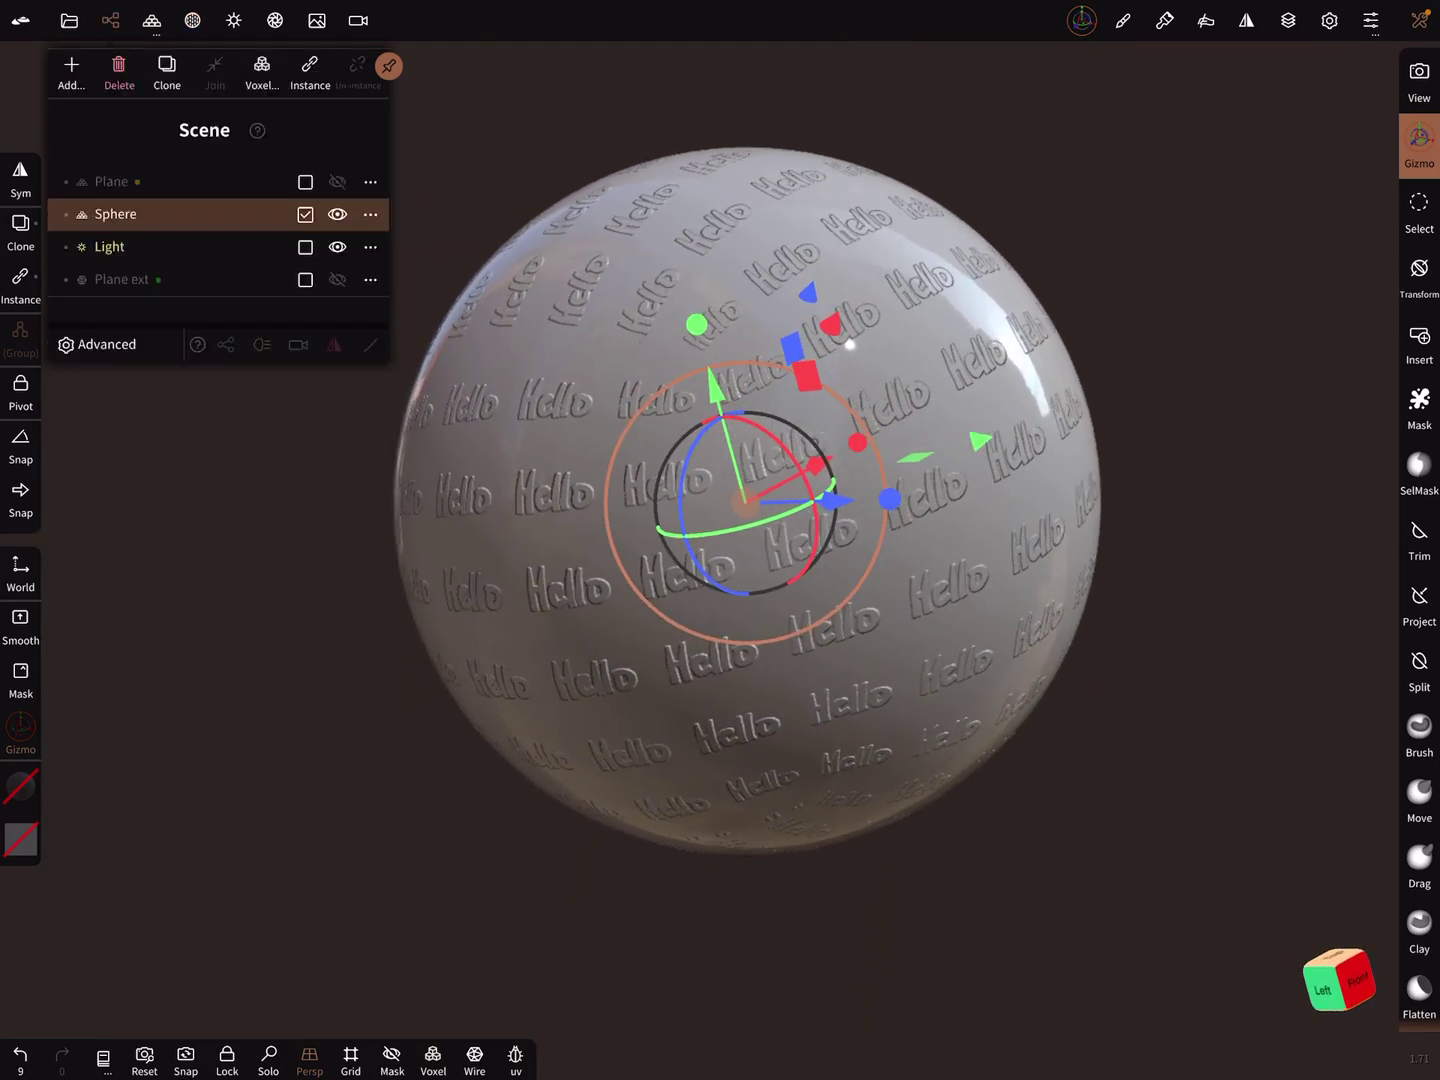
click(305, 279)
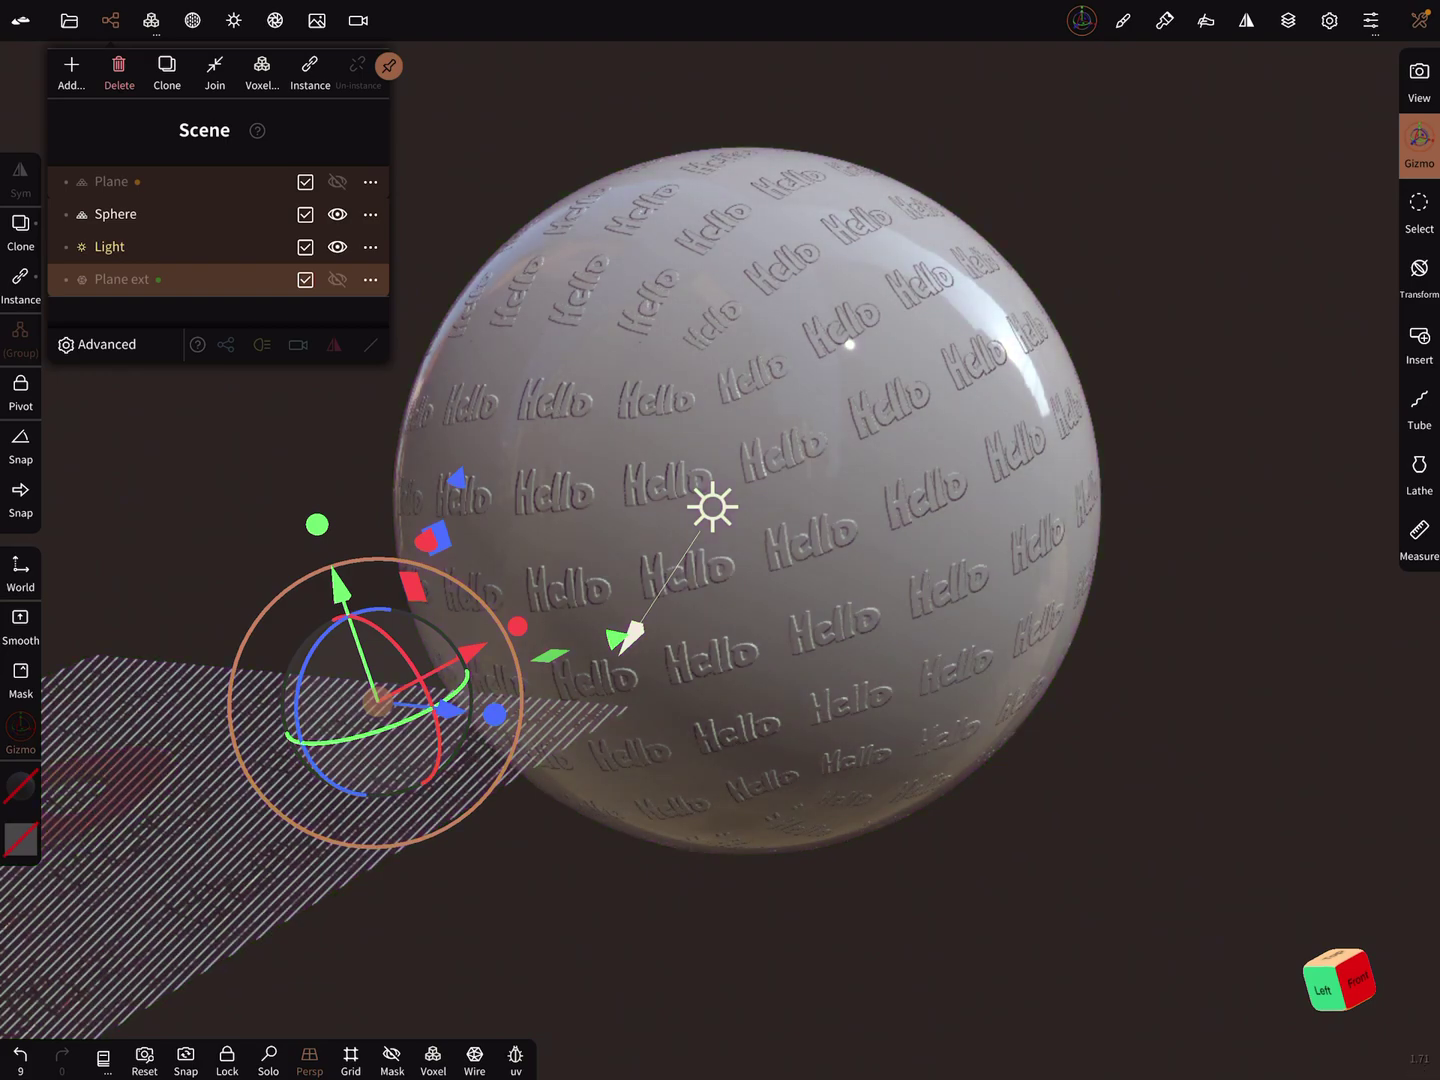
click(119, 69)
click(71, 69)
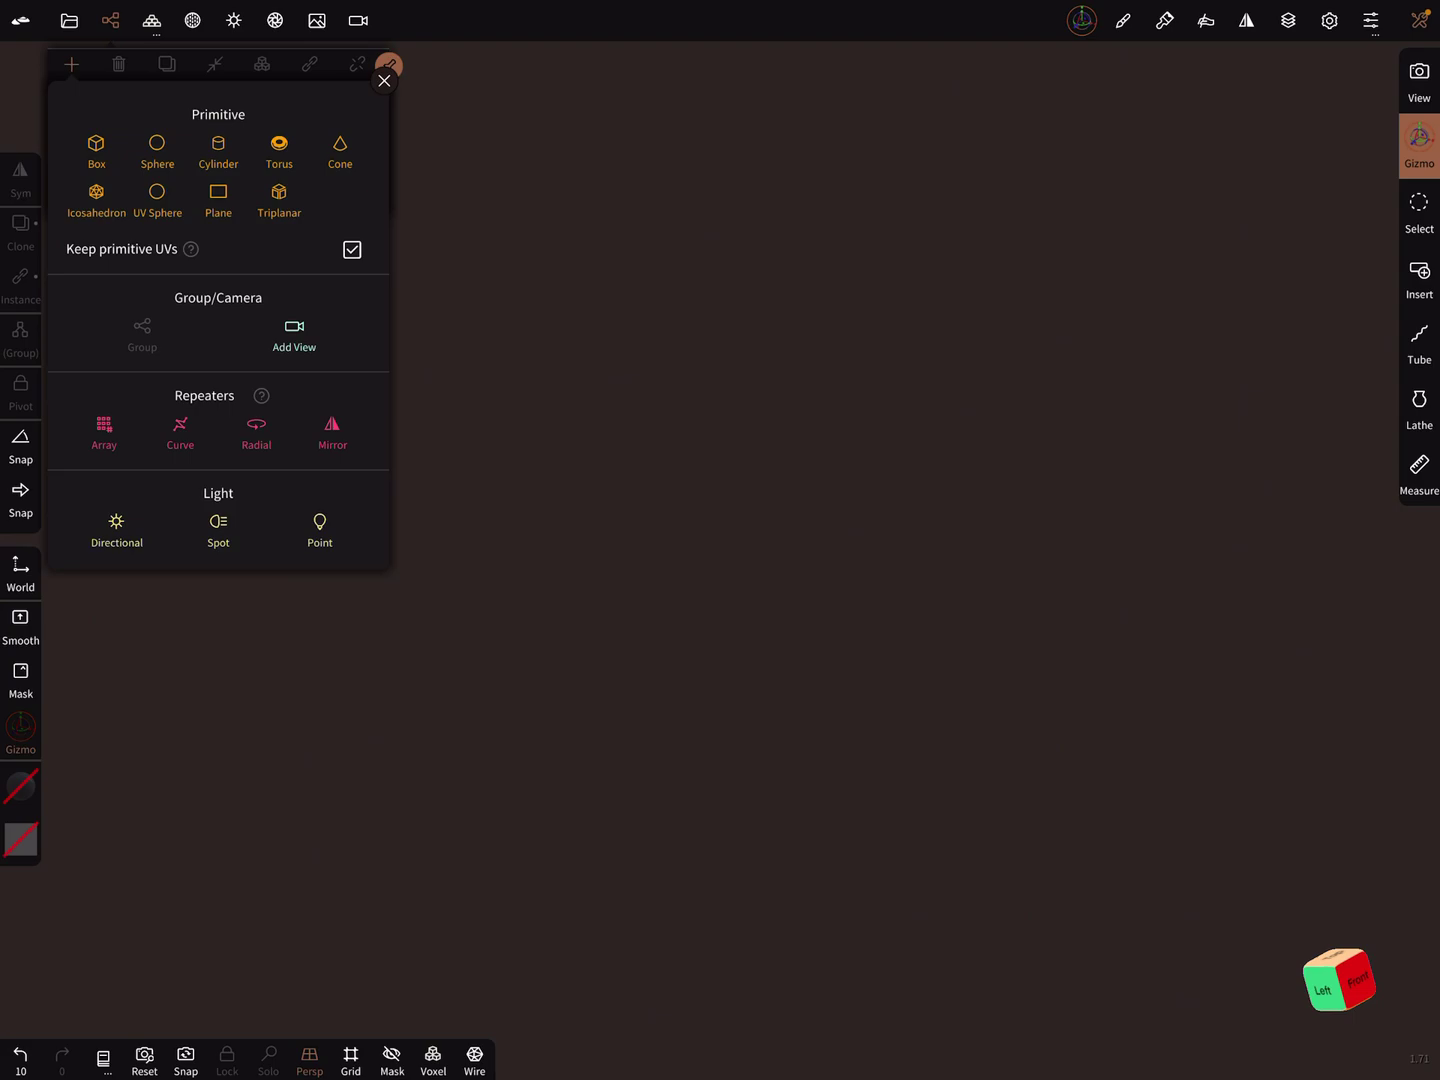
Add a Plane primitive and frame it, checking it from top-down and oblique views.
click(219, 197)
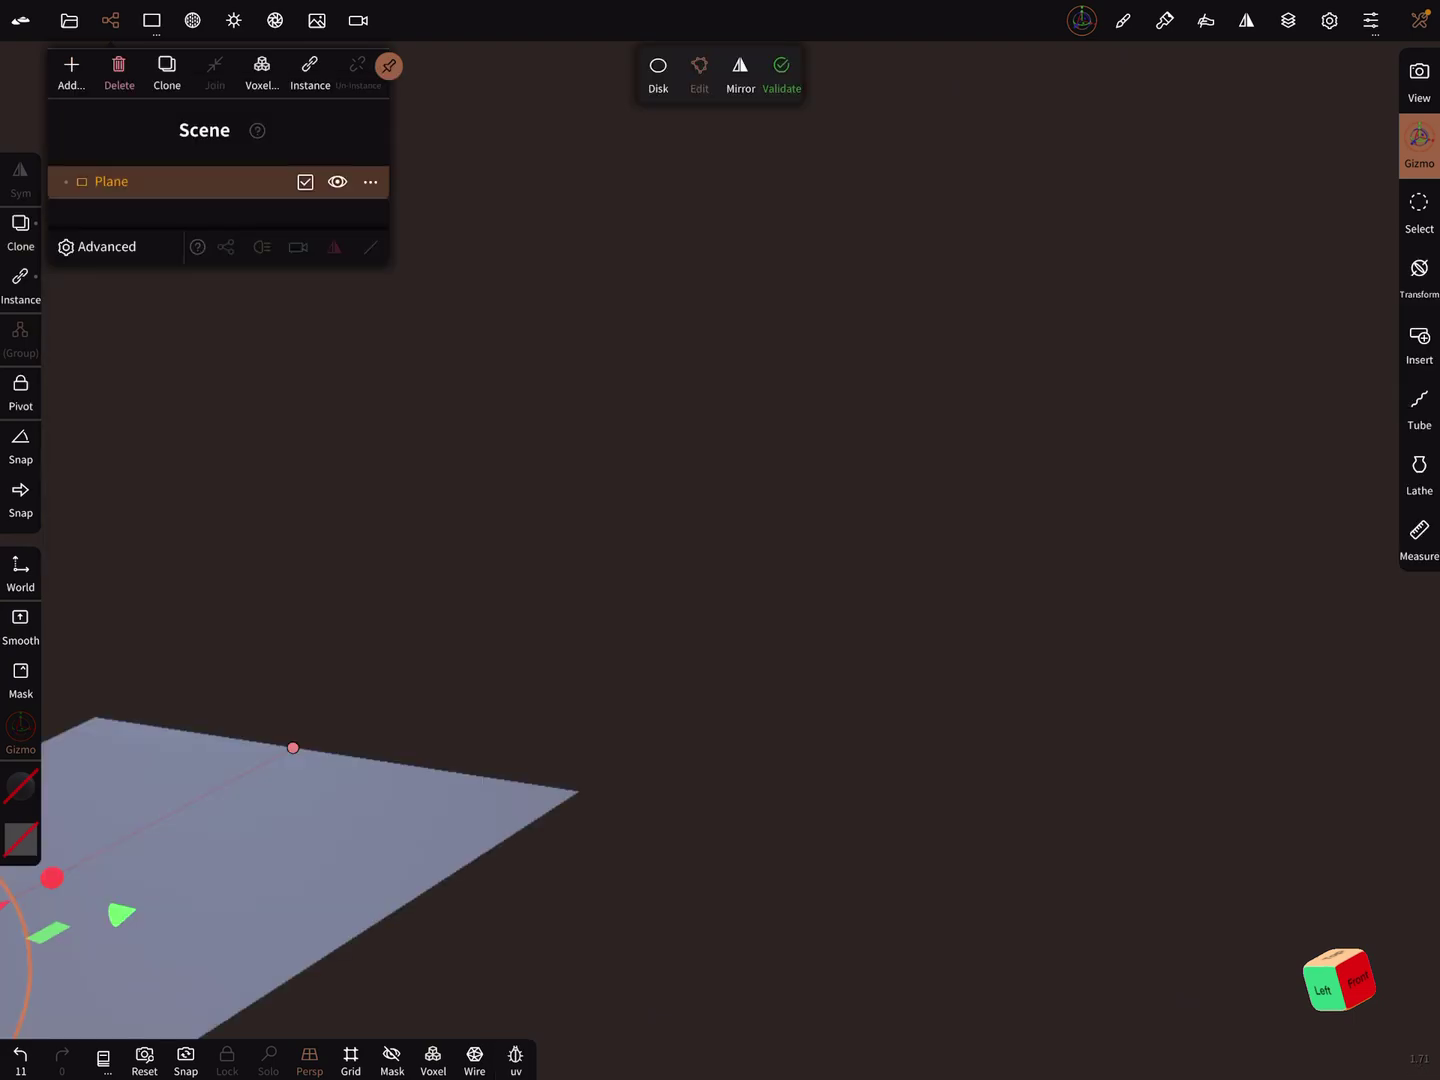
click(145, 1058)
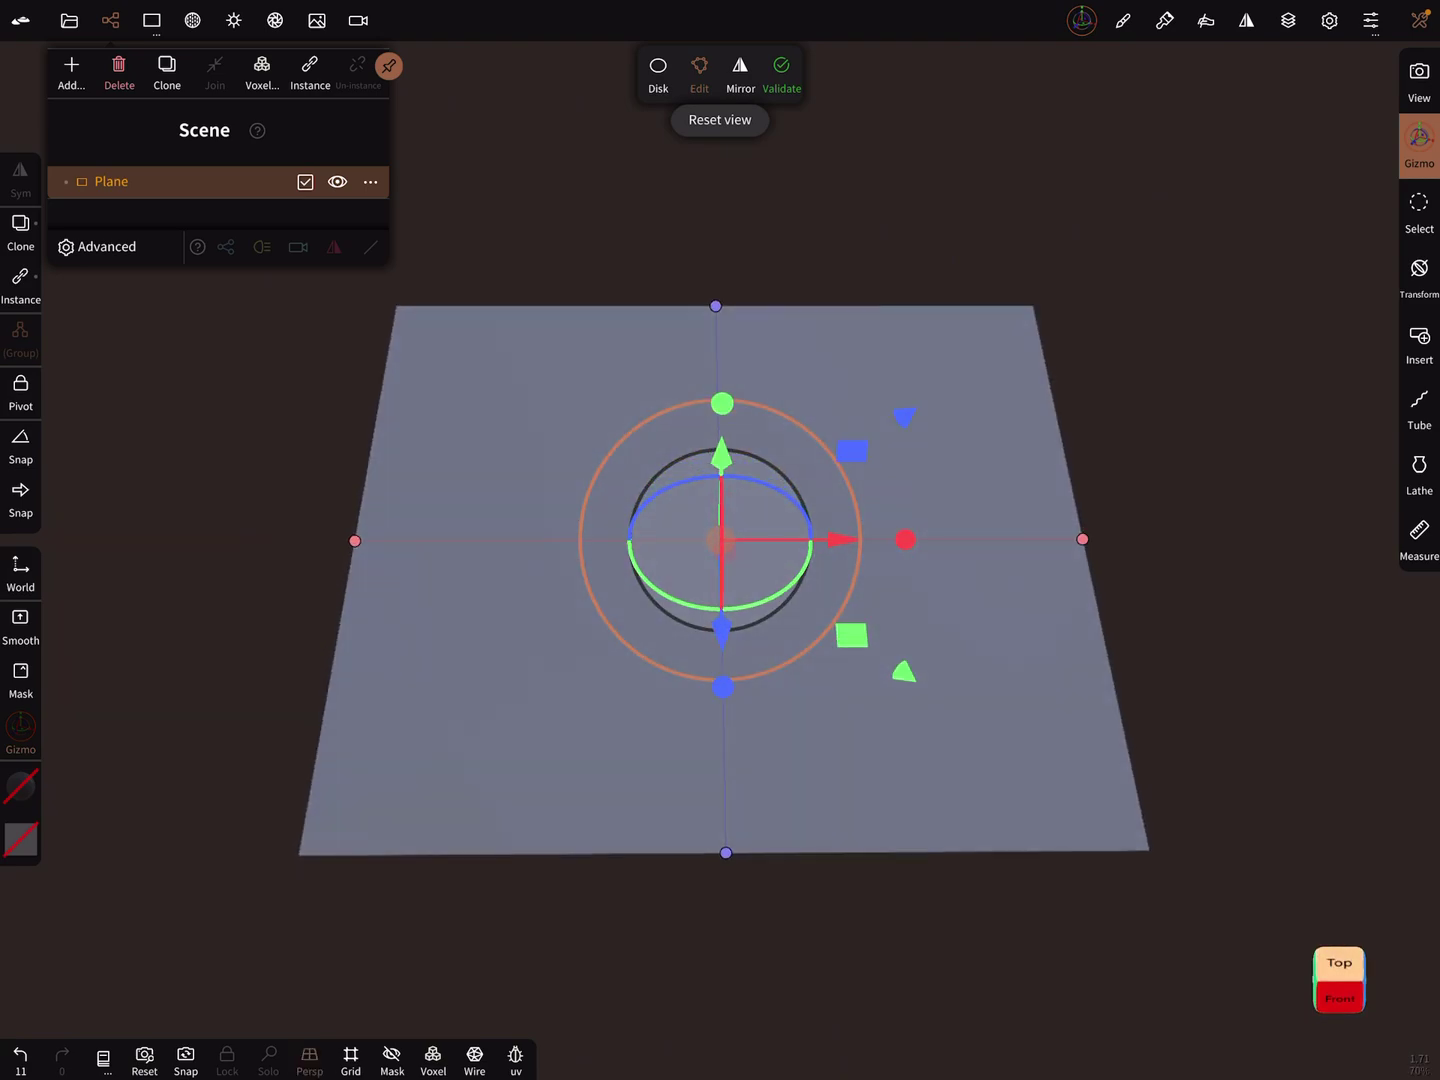
drag(1013, 731, 1013, 878)
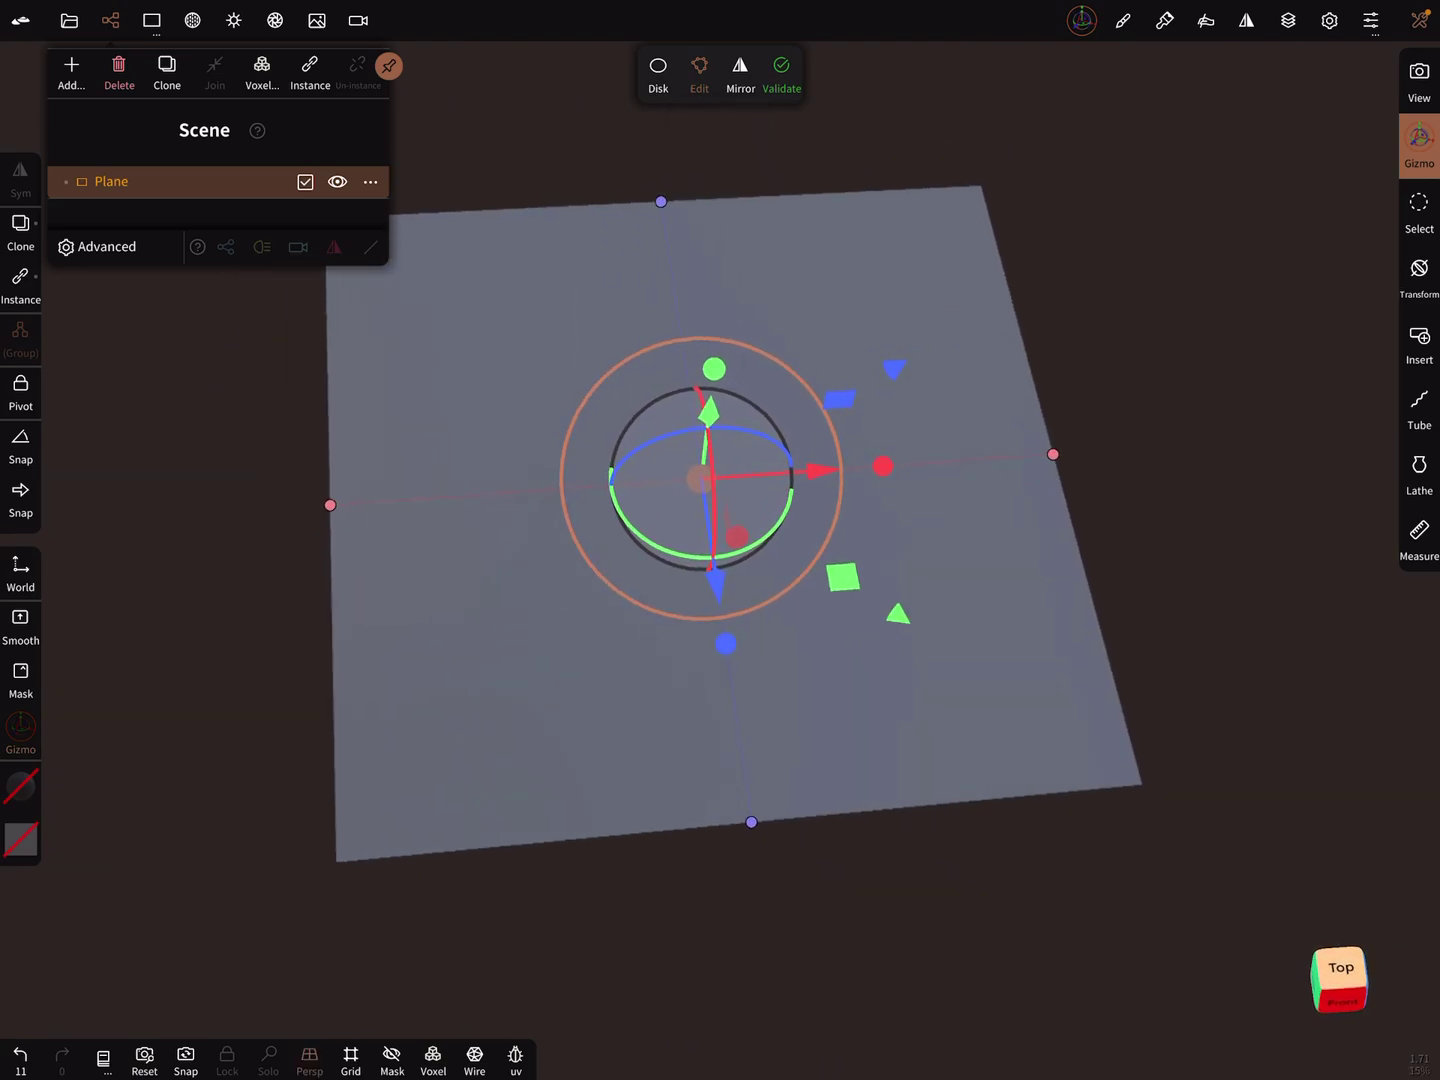
drag(1013, 731, 990, 788)
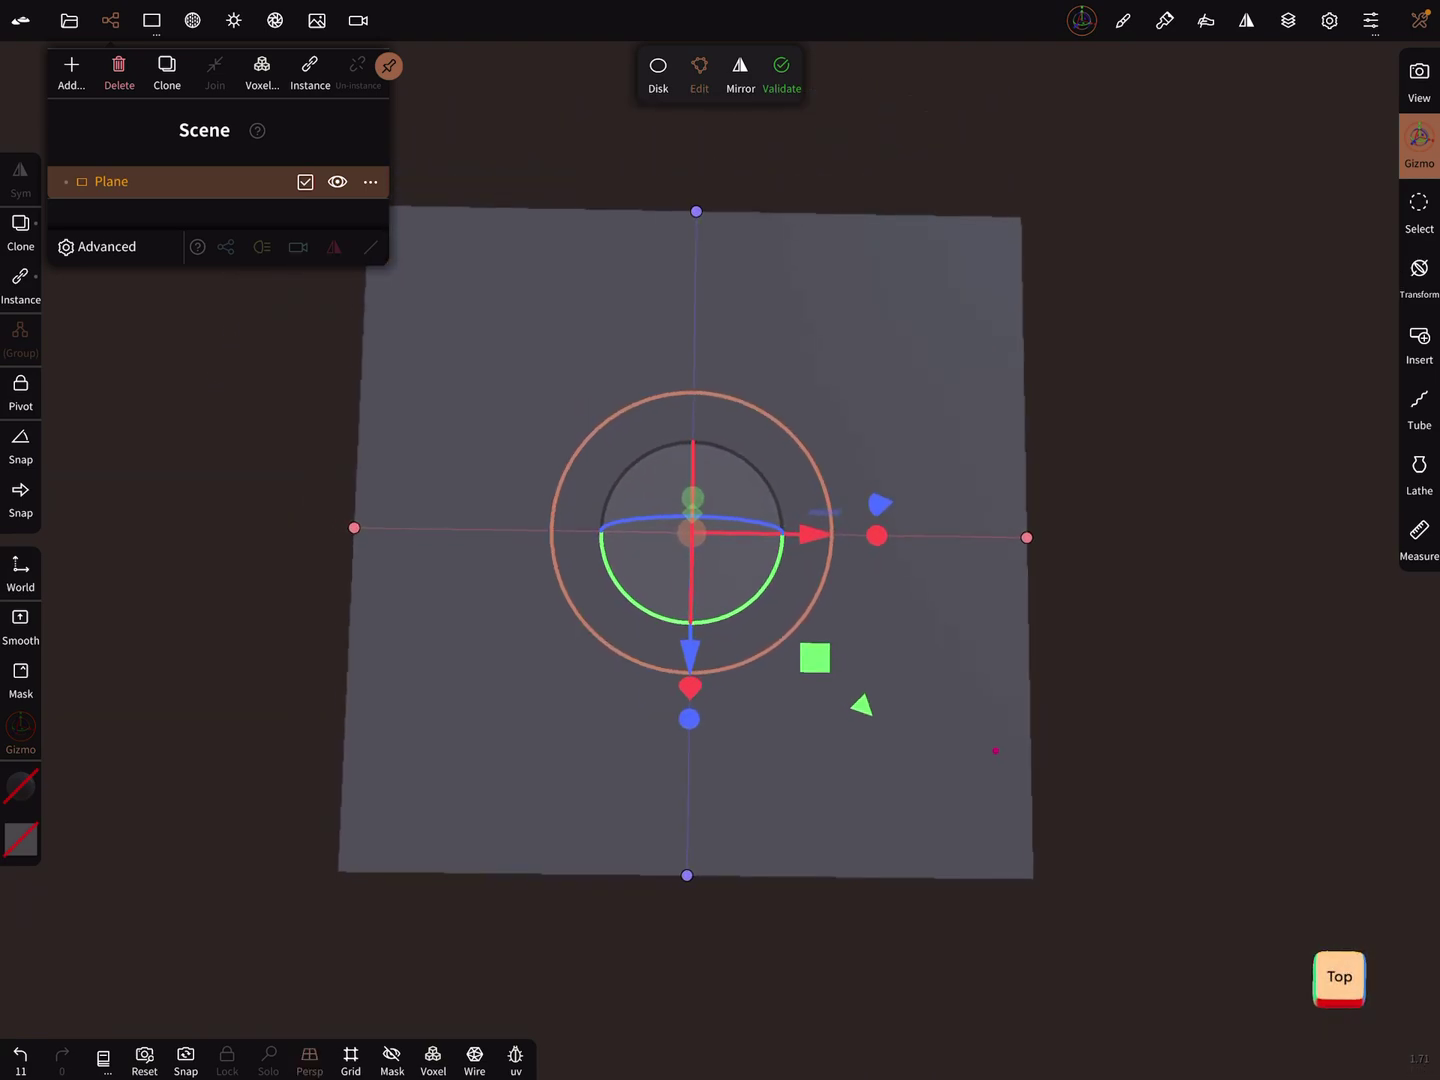
drag(1125, 731, 1125, 788)
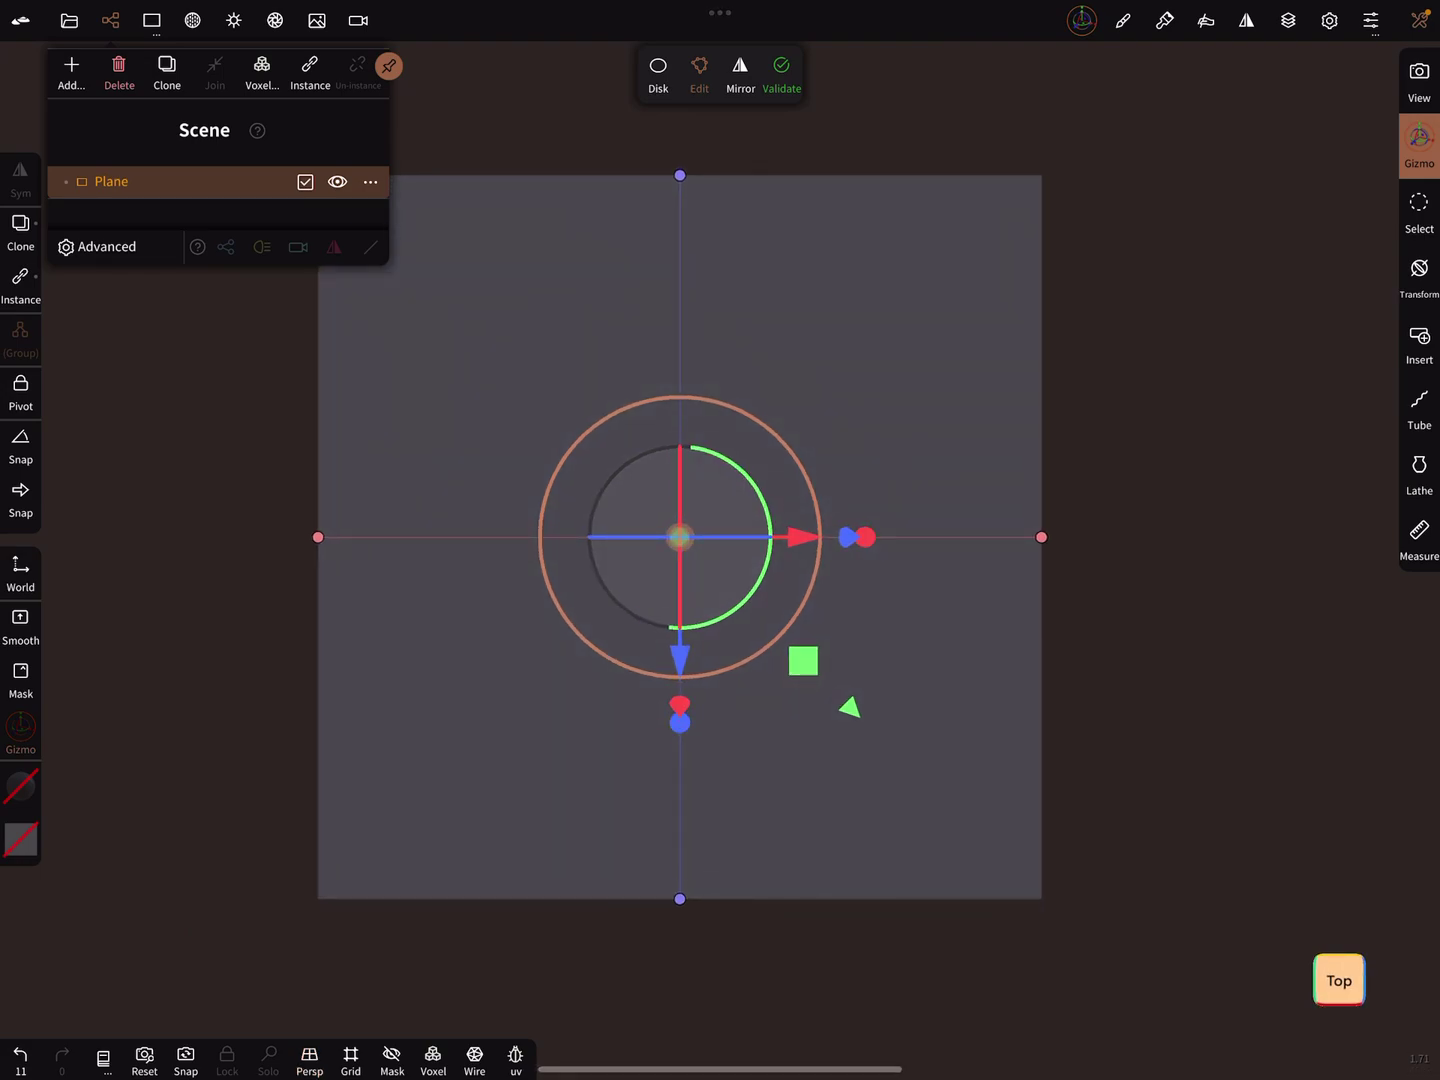
drag(1125, 787, 1125, 675)
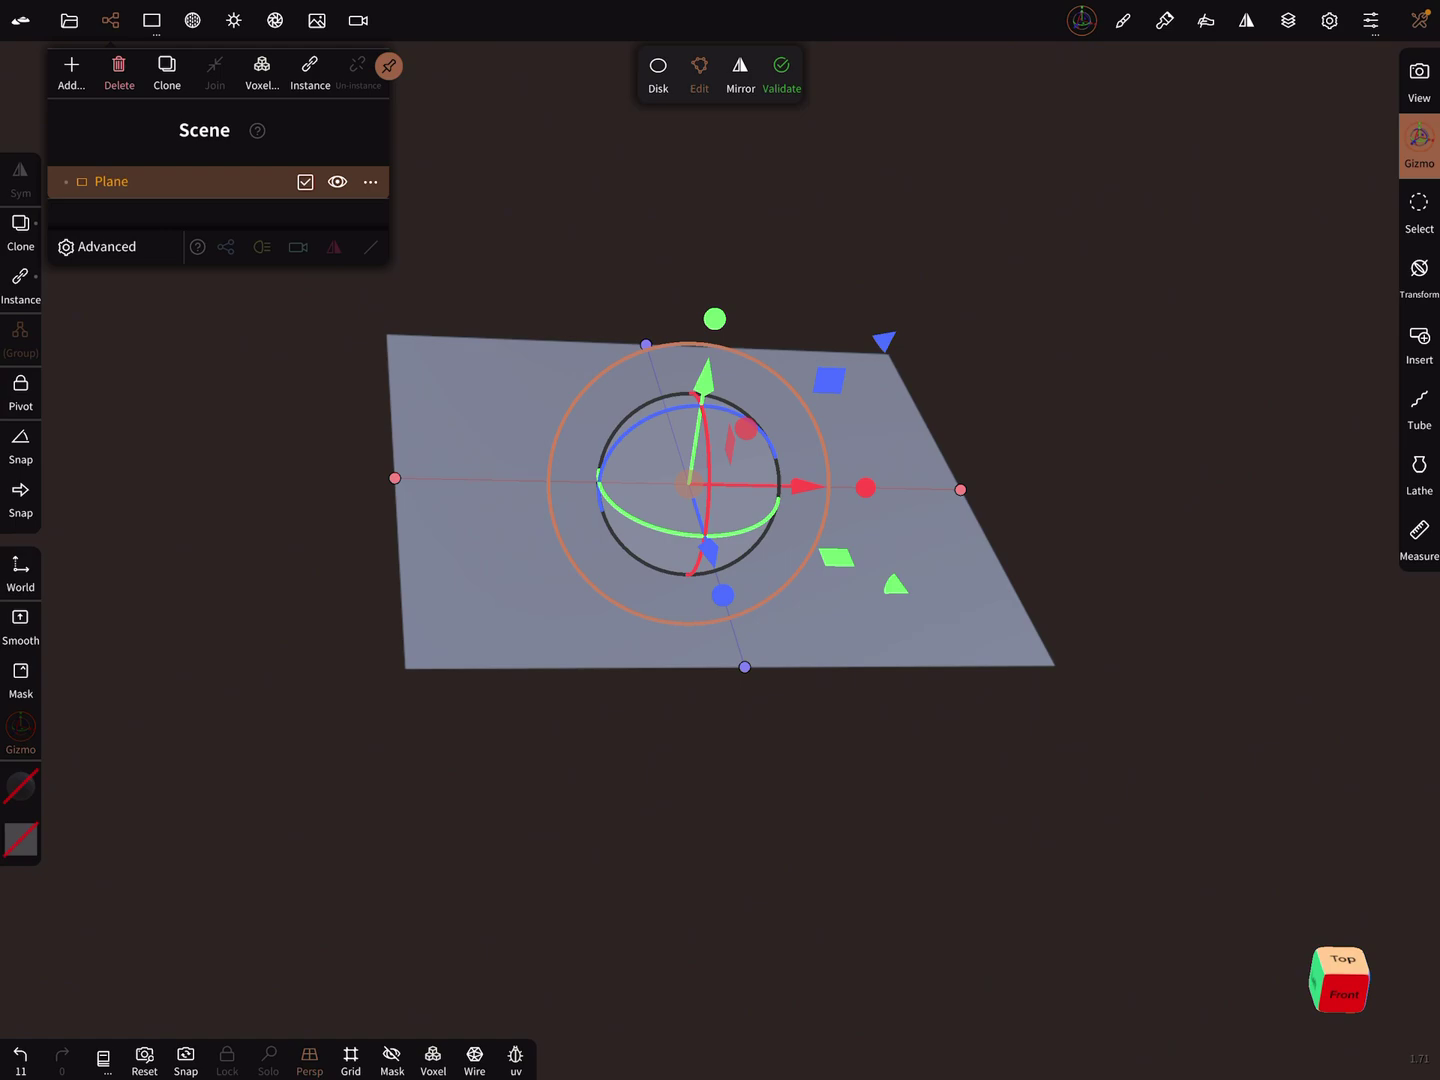
With 90° snap on, rotate the plane upright to face the front view and validate it.
click(21, 444)
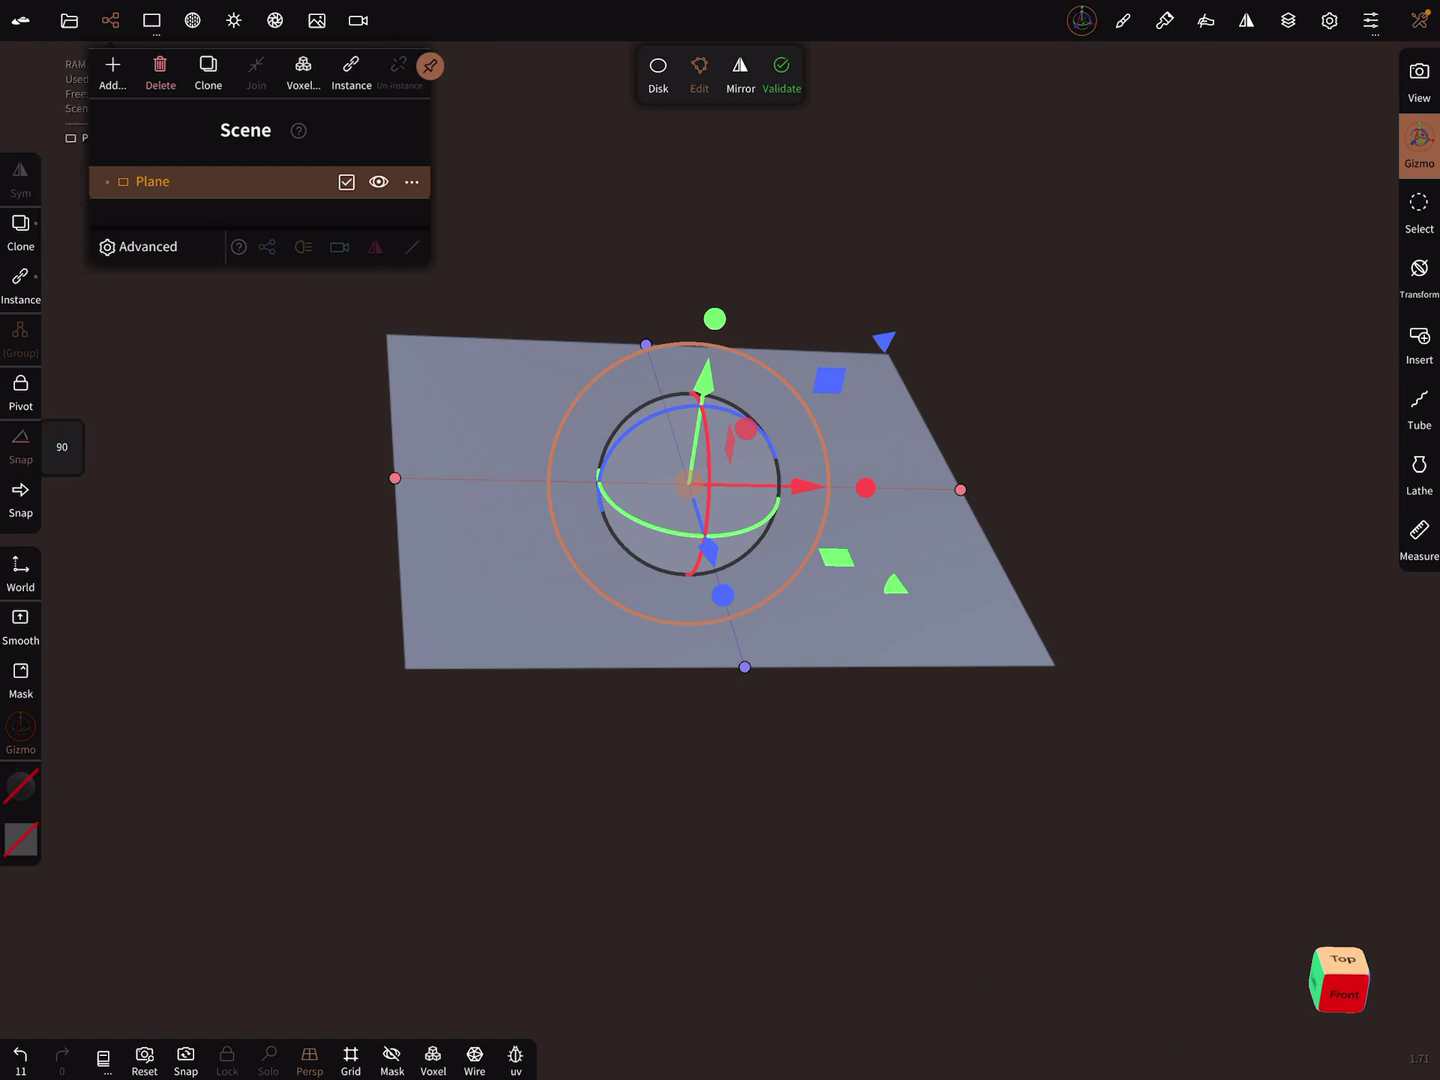
drag(704, 540, 665, 660)
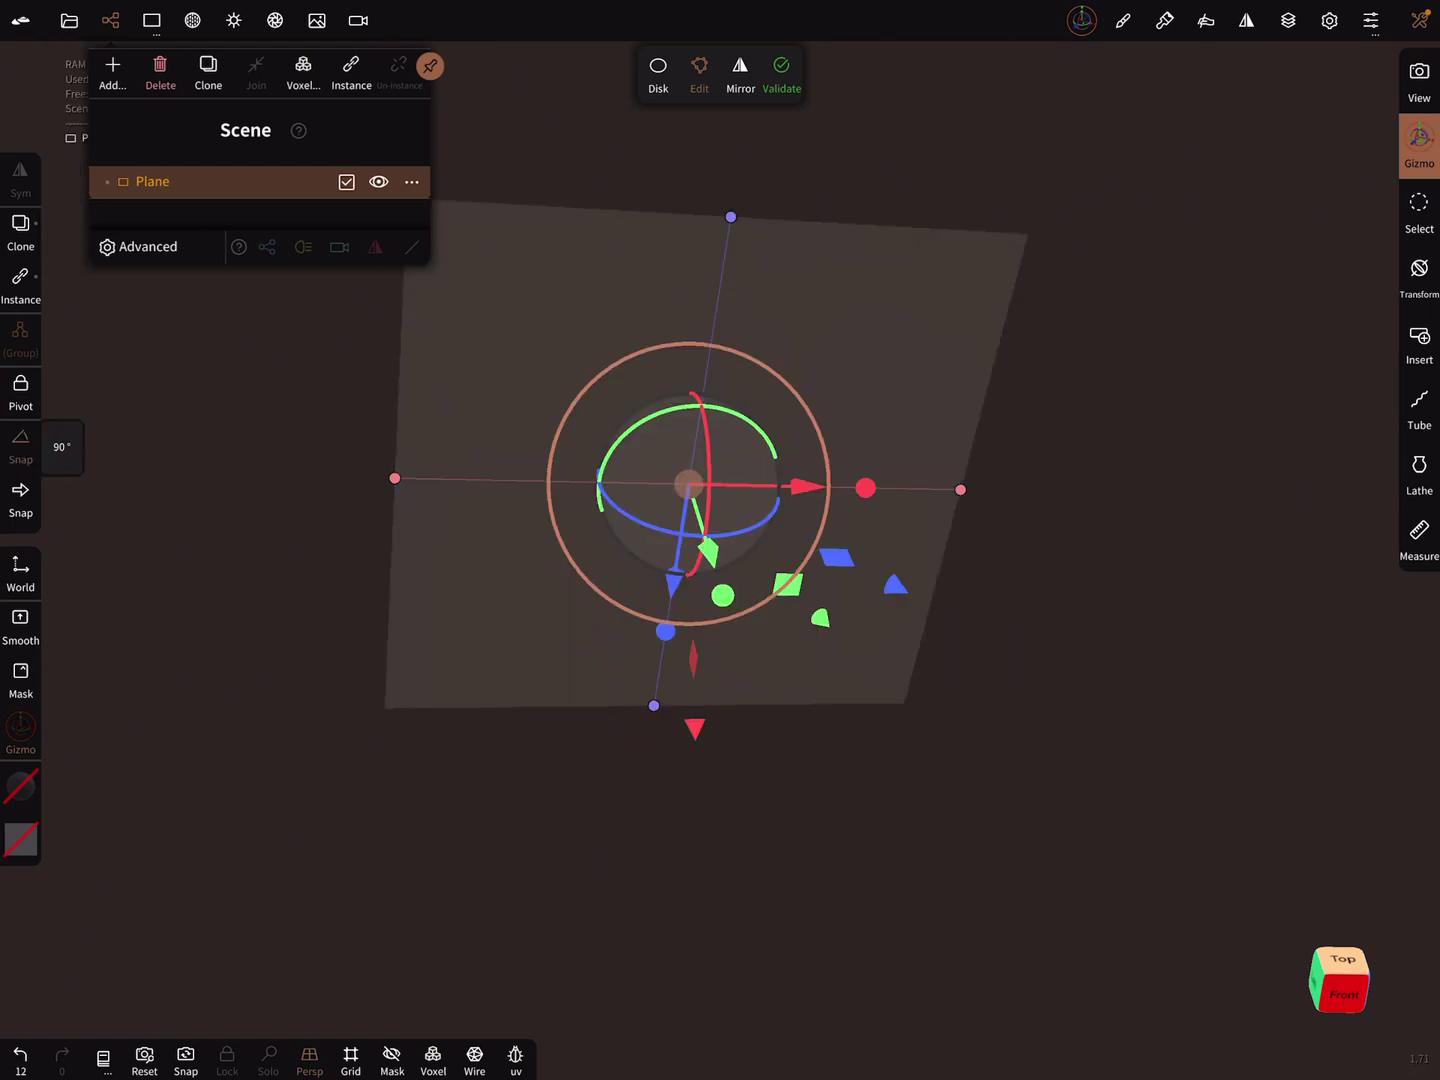
click(144, 1058)
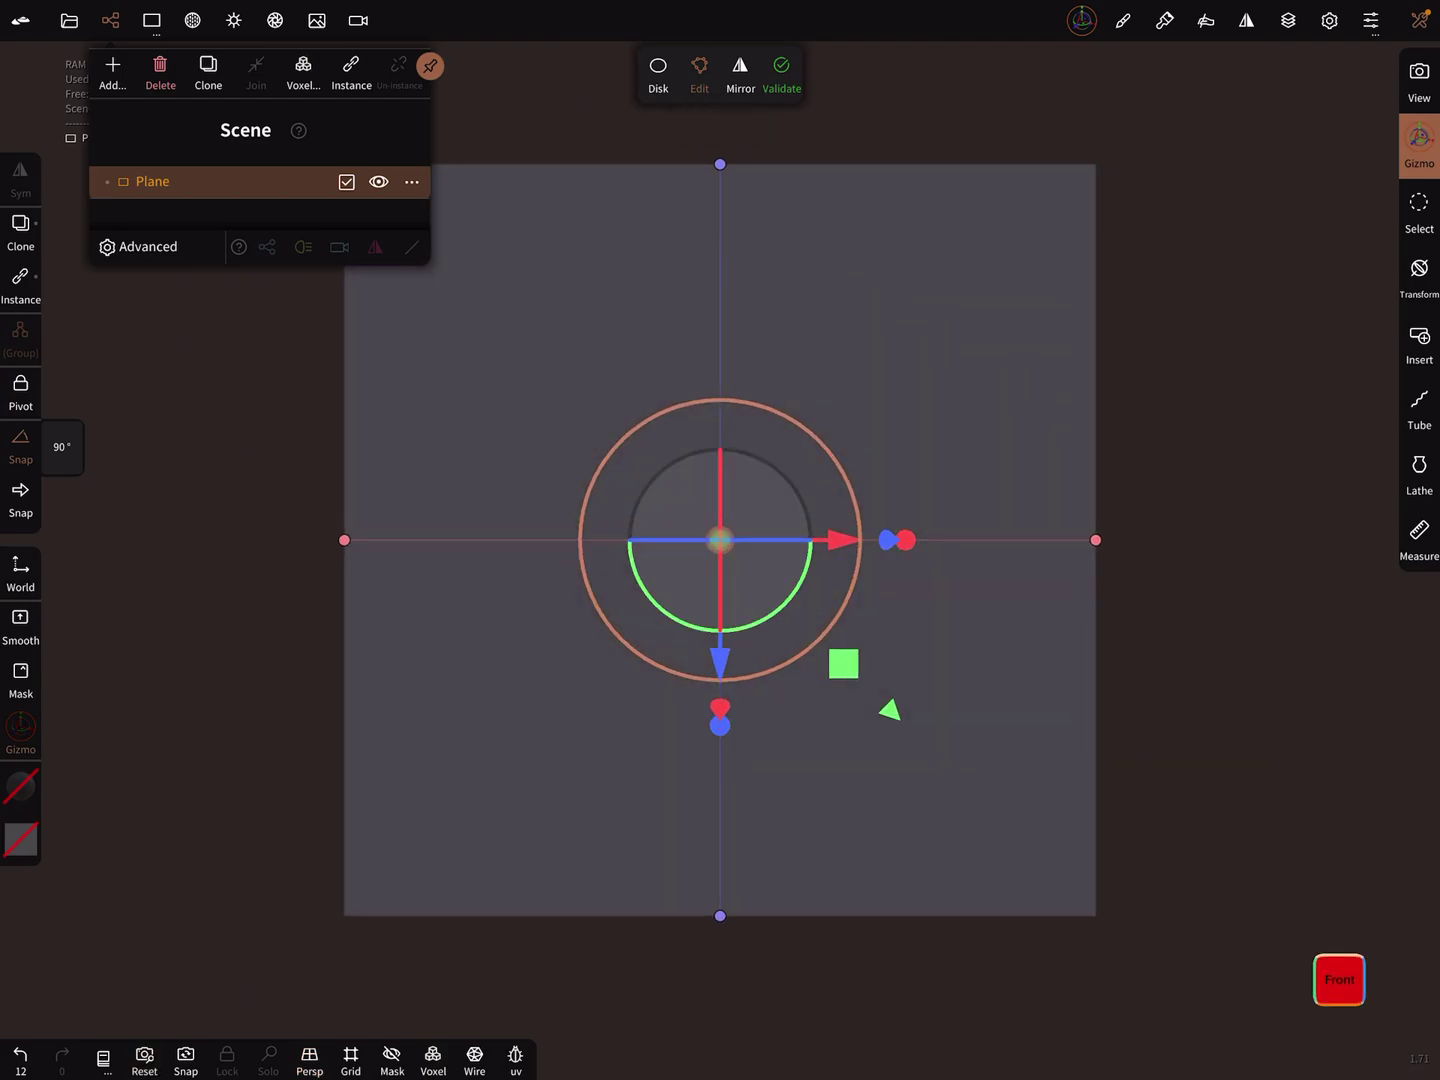
click(720, 540)
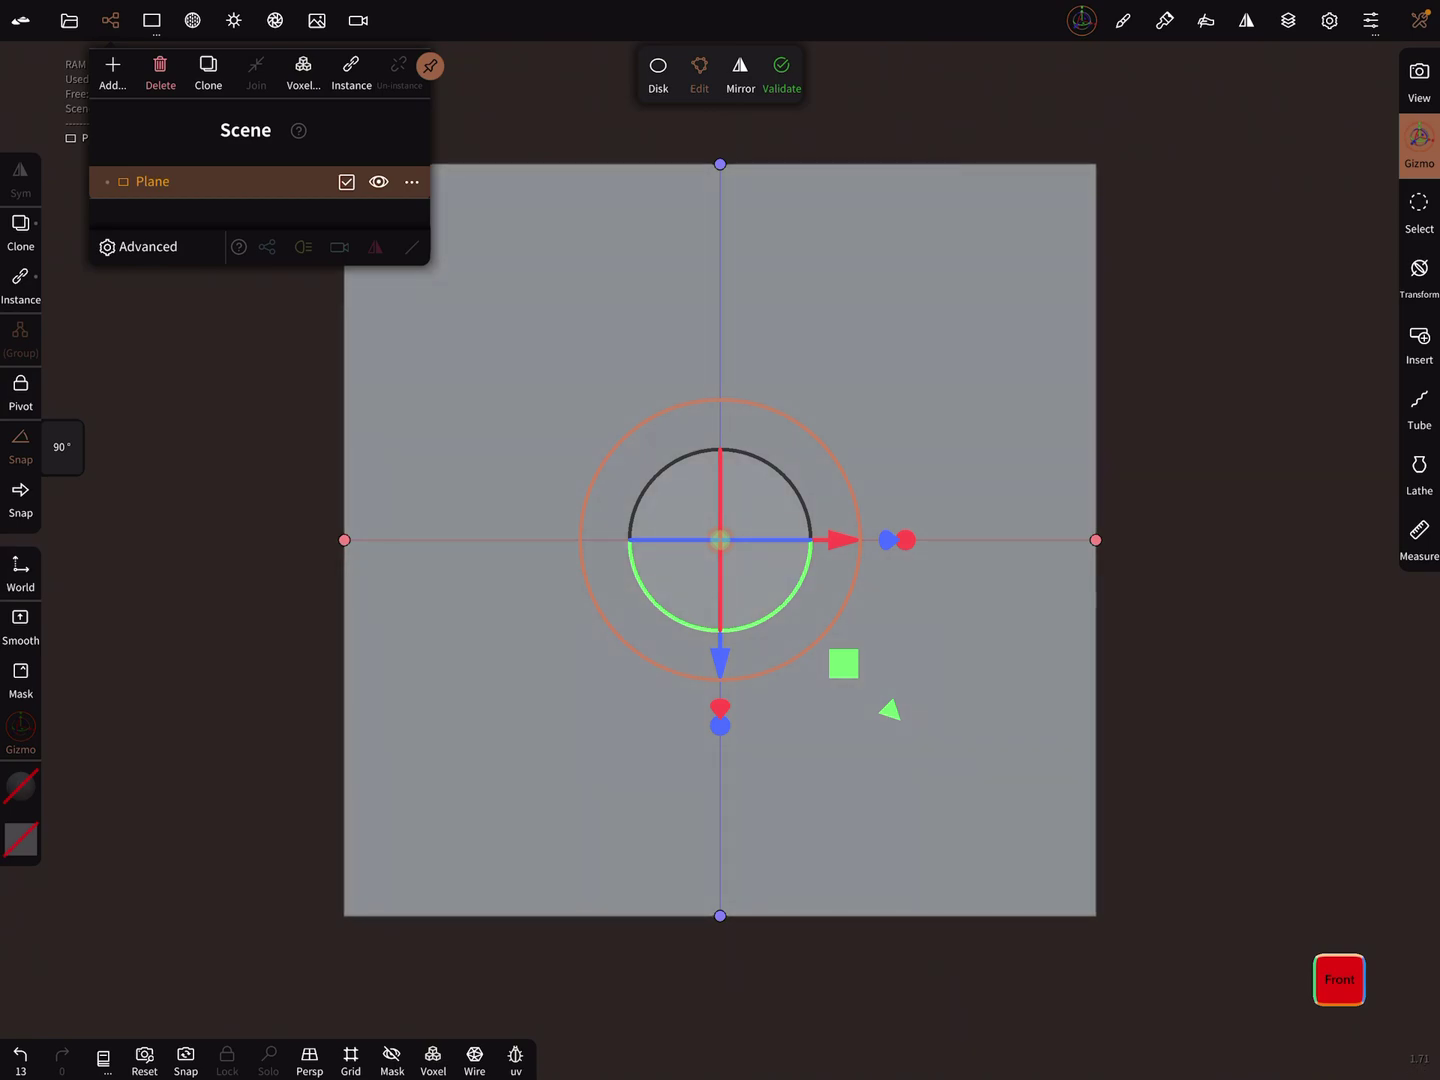
click(781, 74)
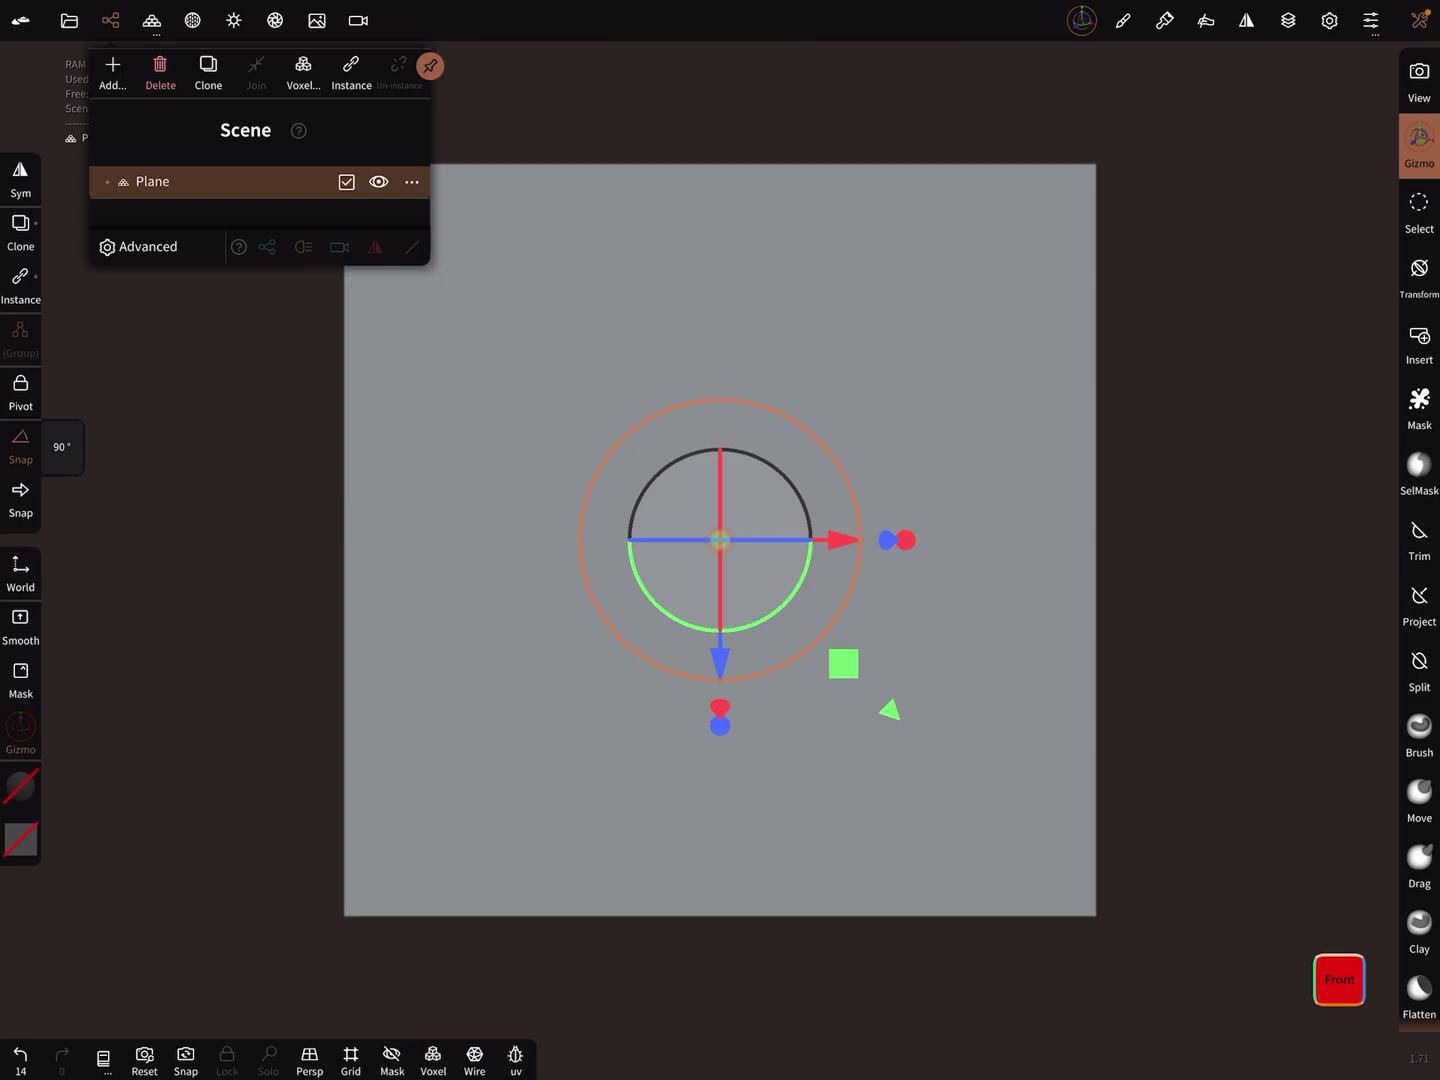
Toggle the UV checker preview on the plane to confirm it keeps its UVs.
click(515, 1058)
click(515, 1058)
click(516, 1057)
Review the Keep primitive UVs option in the Add menu and leave it enabled.
click(113, 71)
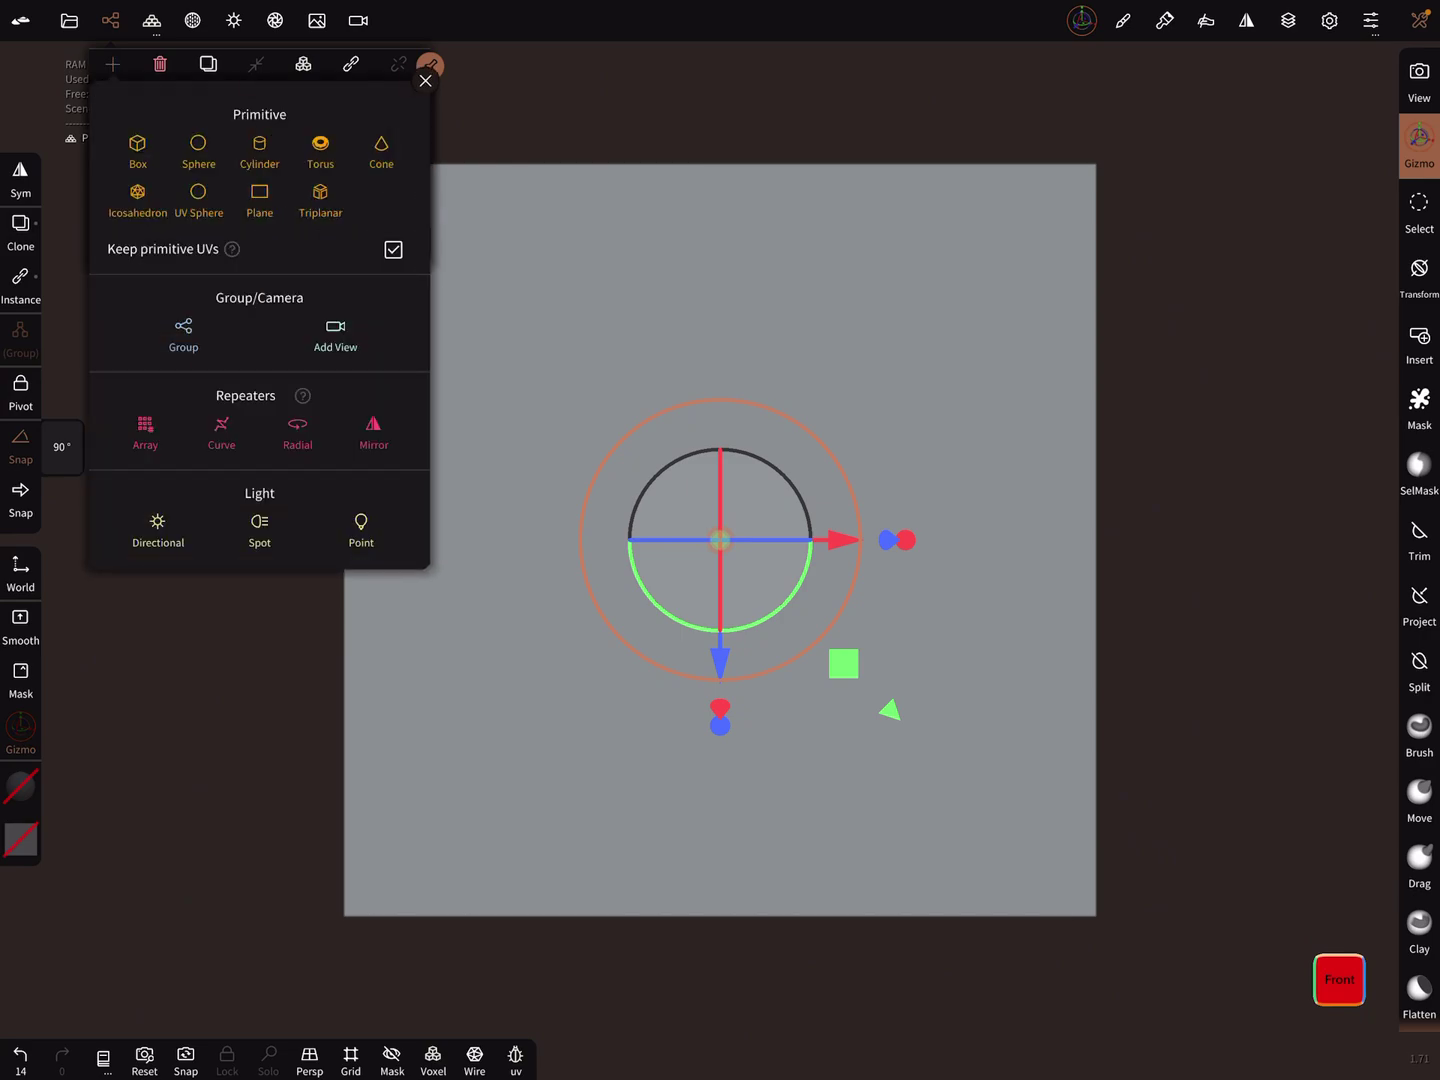
click(232, 249)
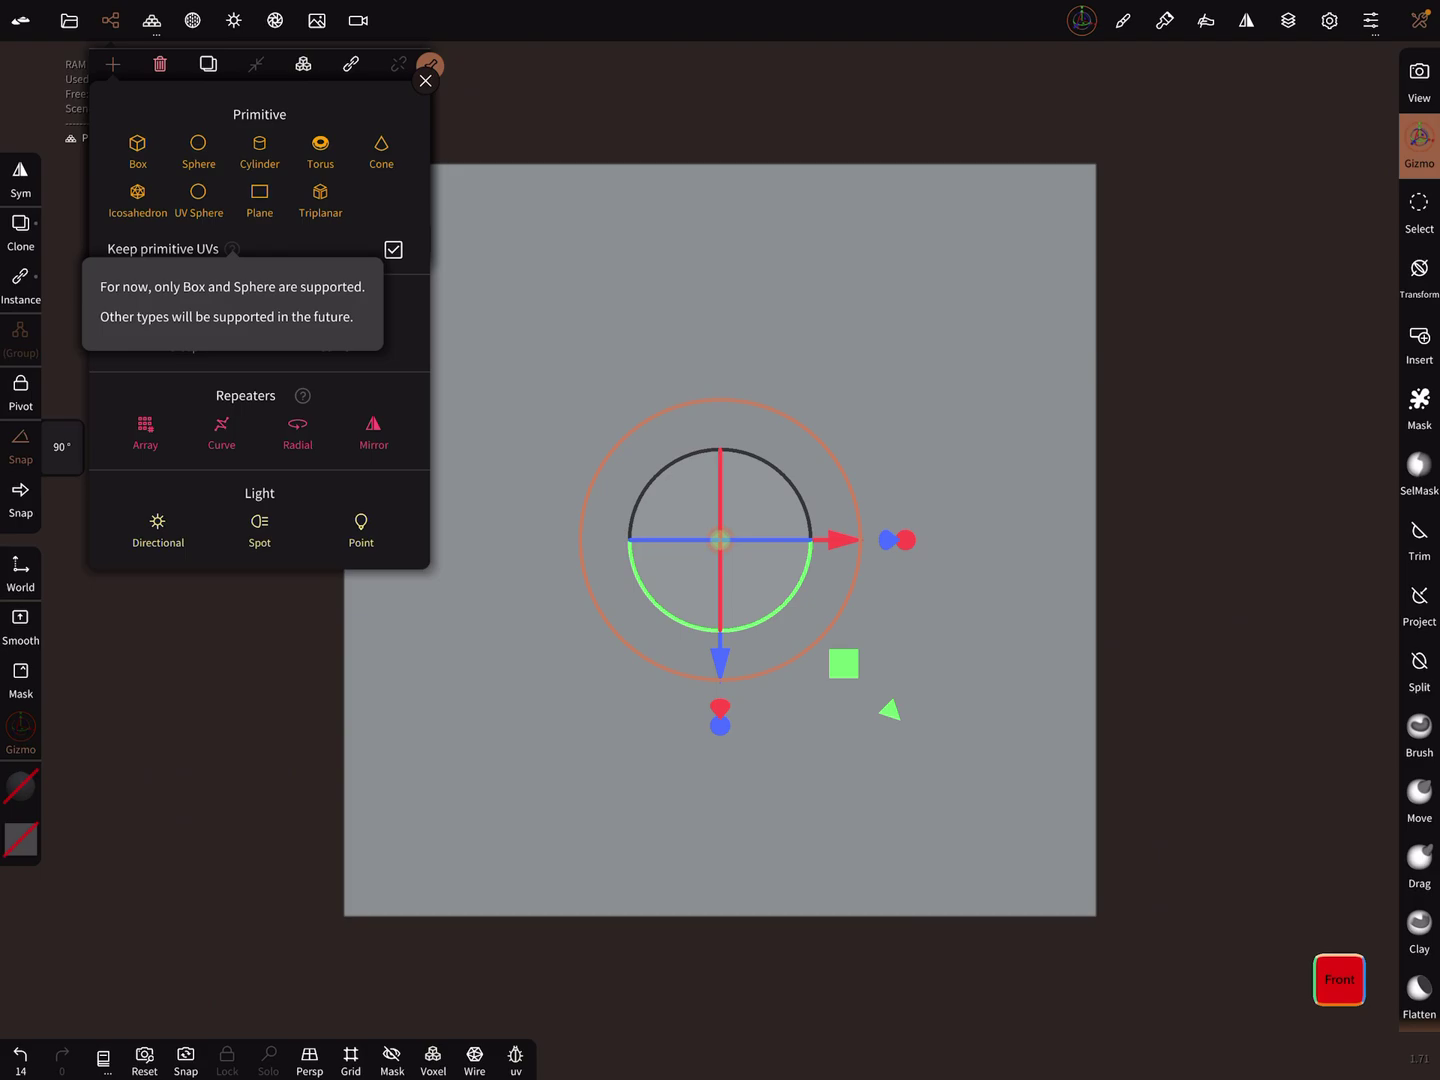
click(393, 249)
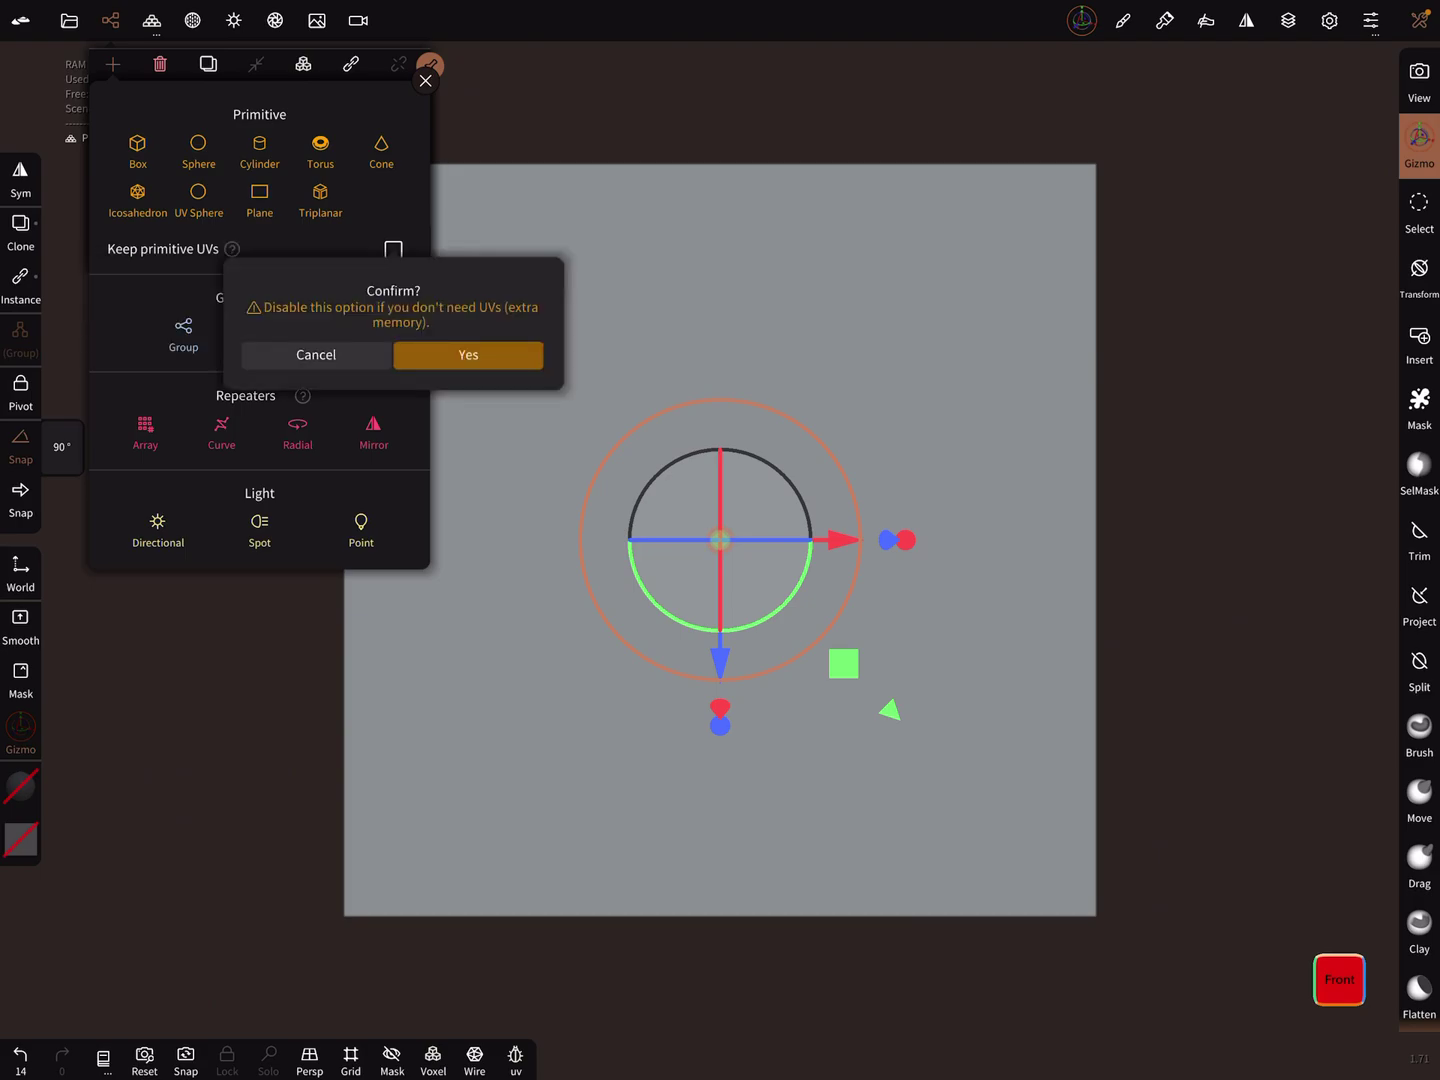
click(468, 355)
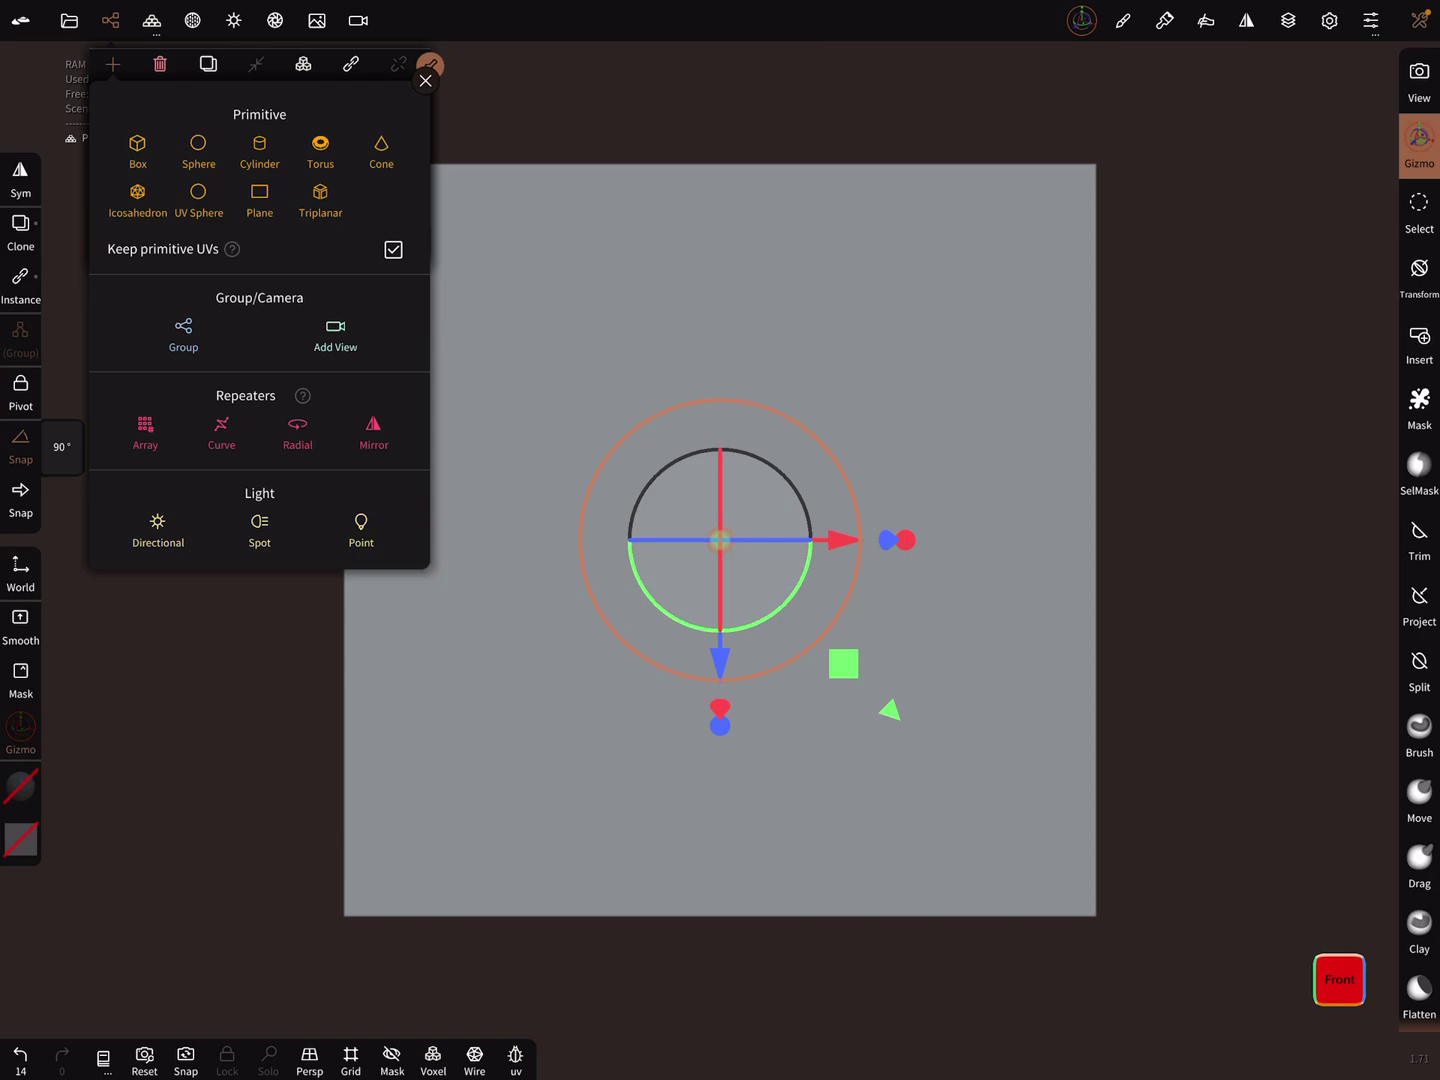
click(425, 80)
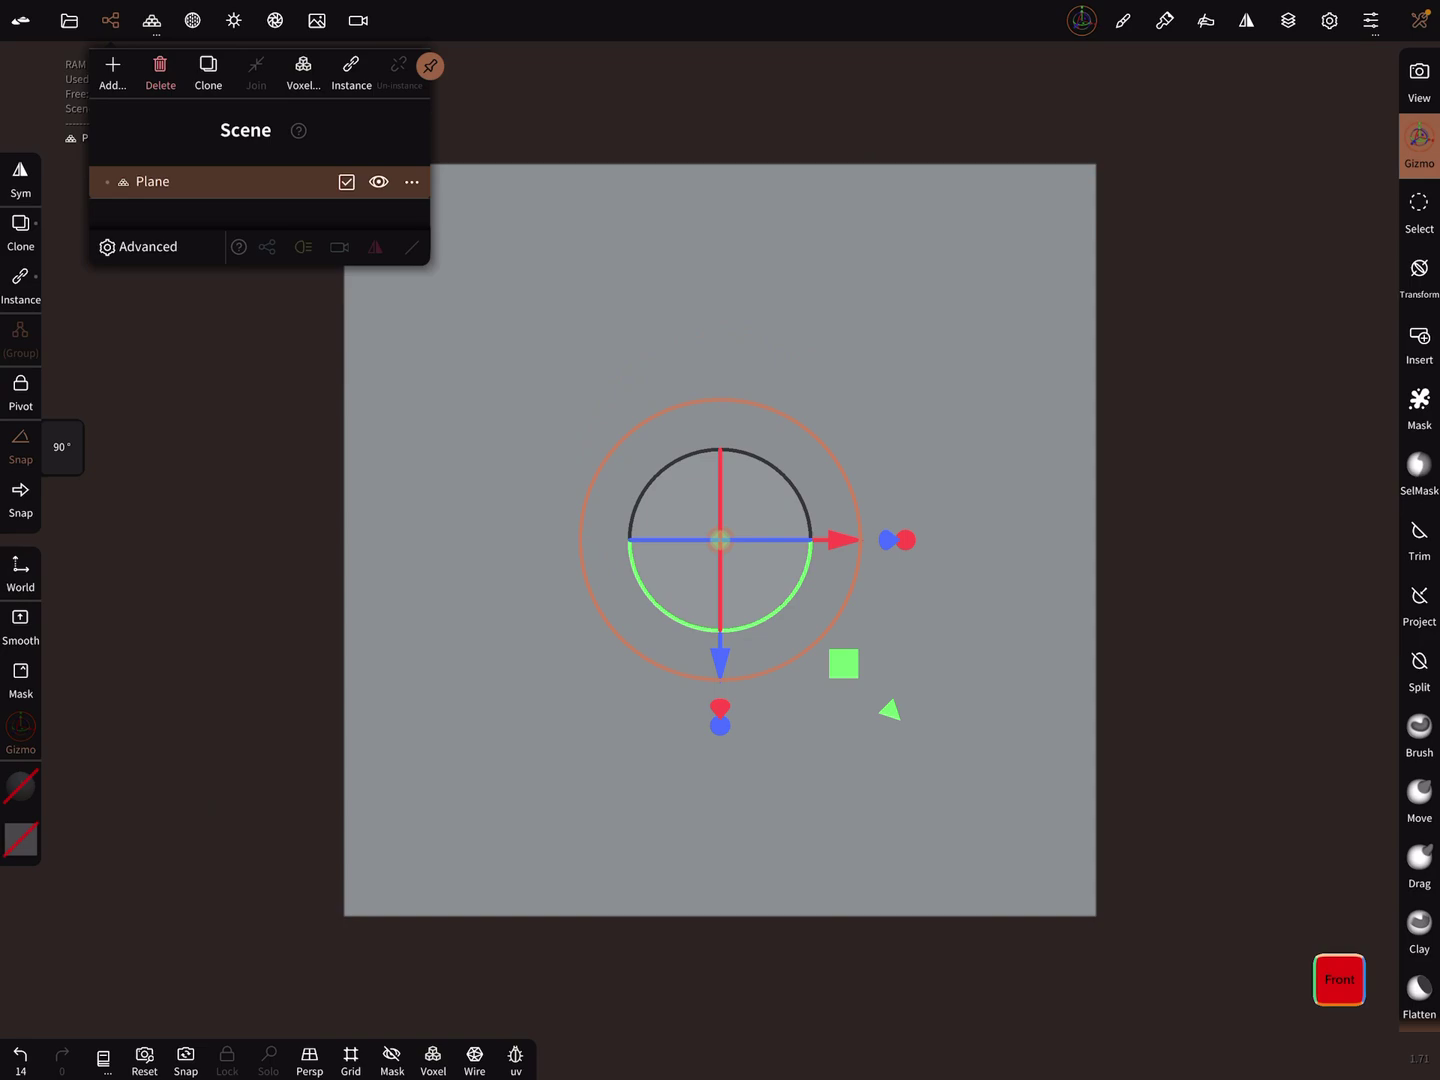
Subdivide the plane twice in Multires with Linear subdivision, reaching about 271k vertices.
click(475, 1058)
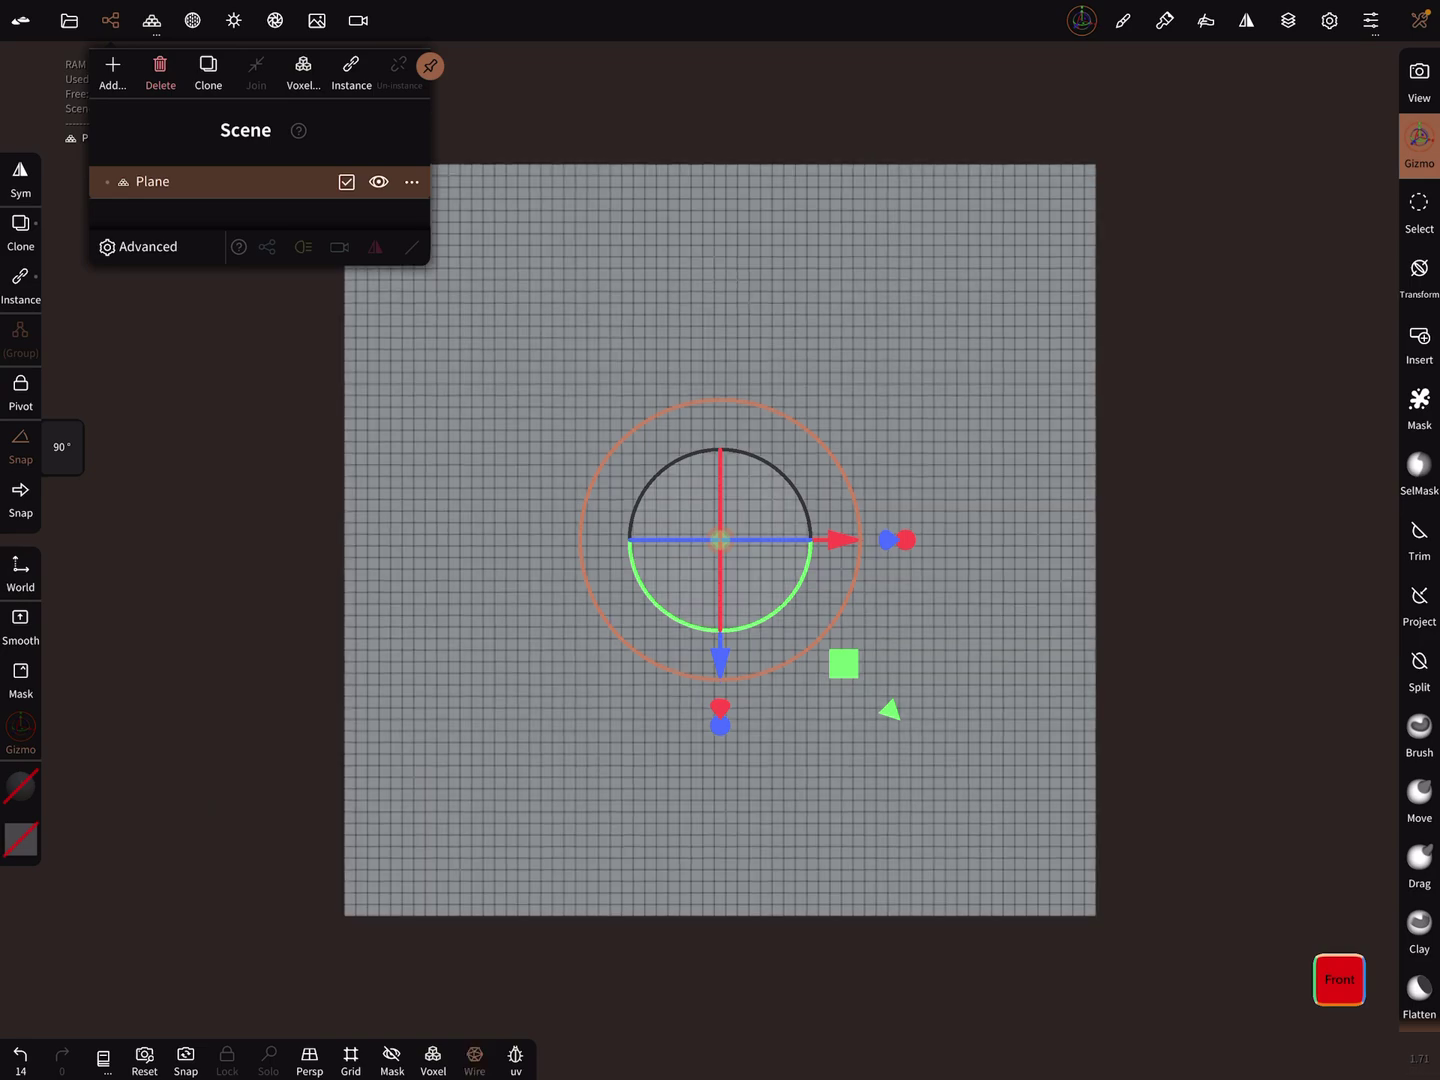
click(151, 20)
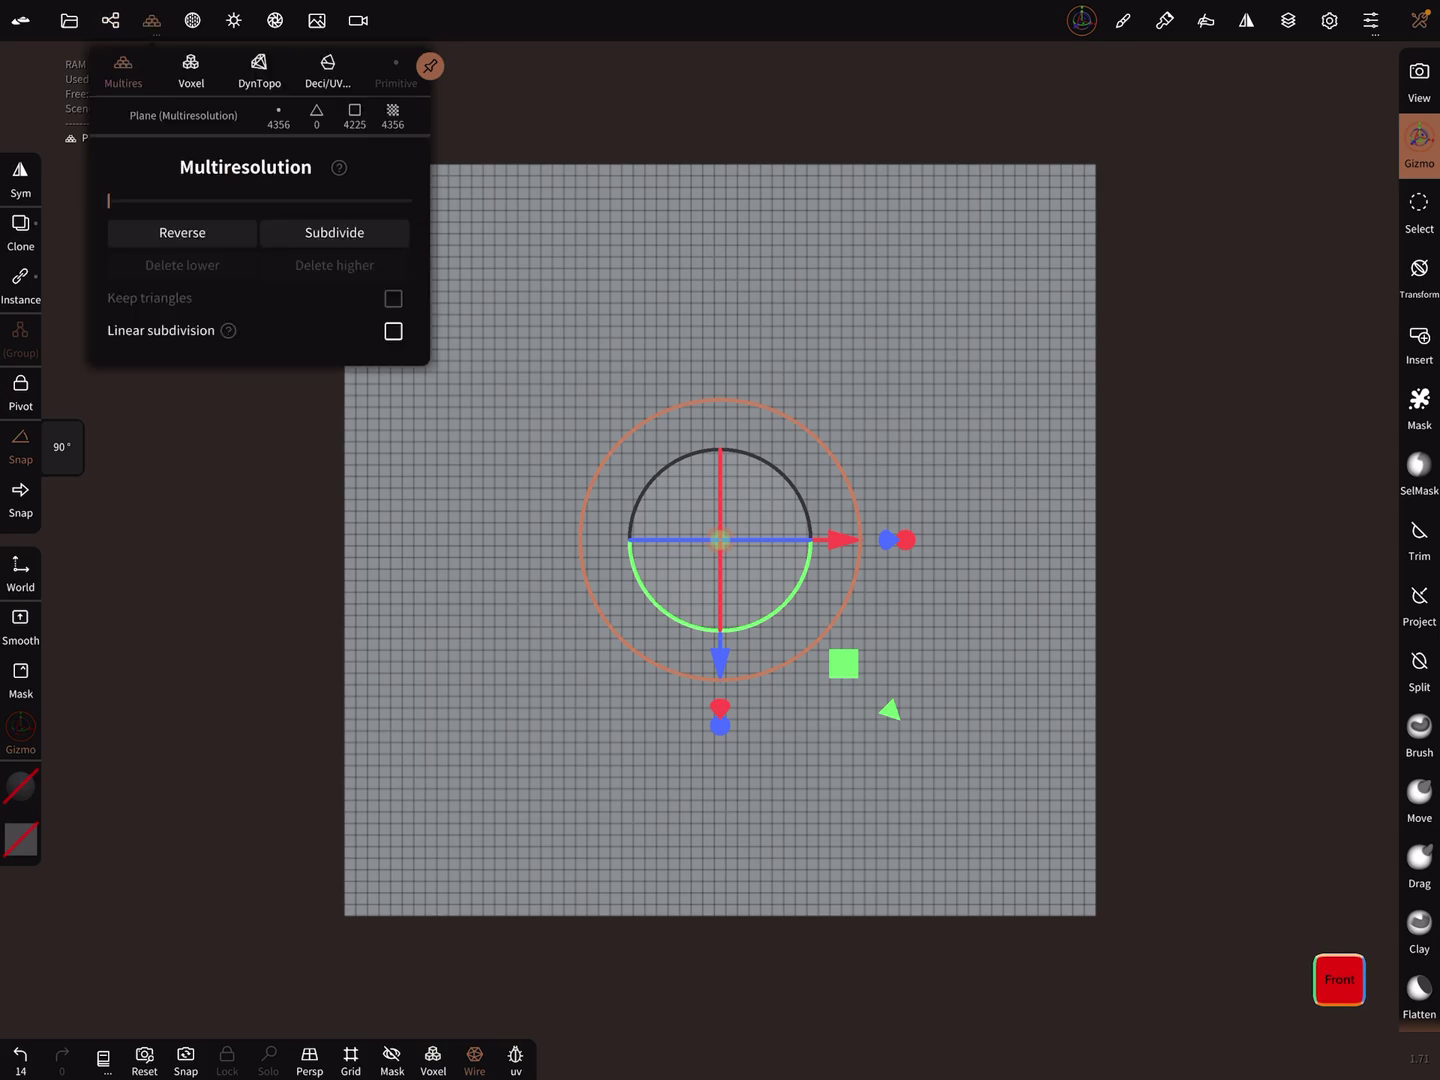
click(335, 232)
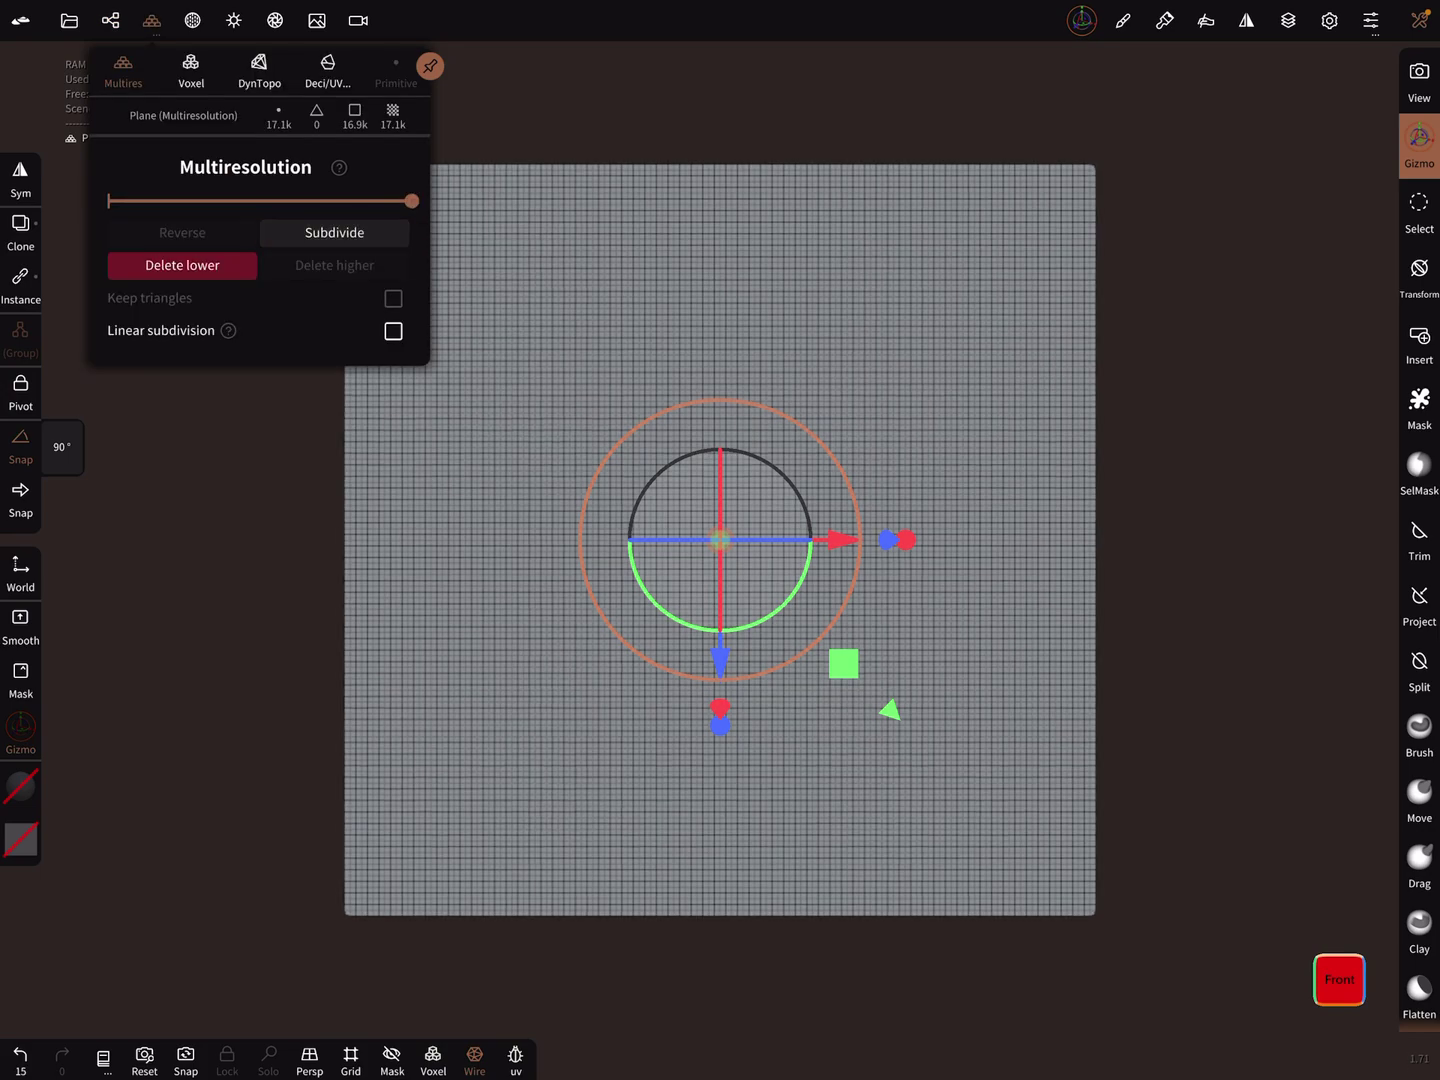
key(ctrl+z)
click(393, 331)
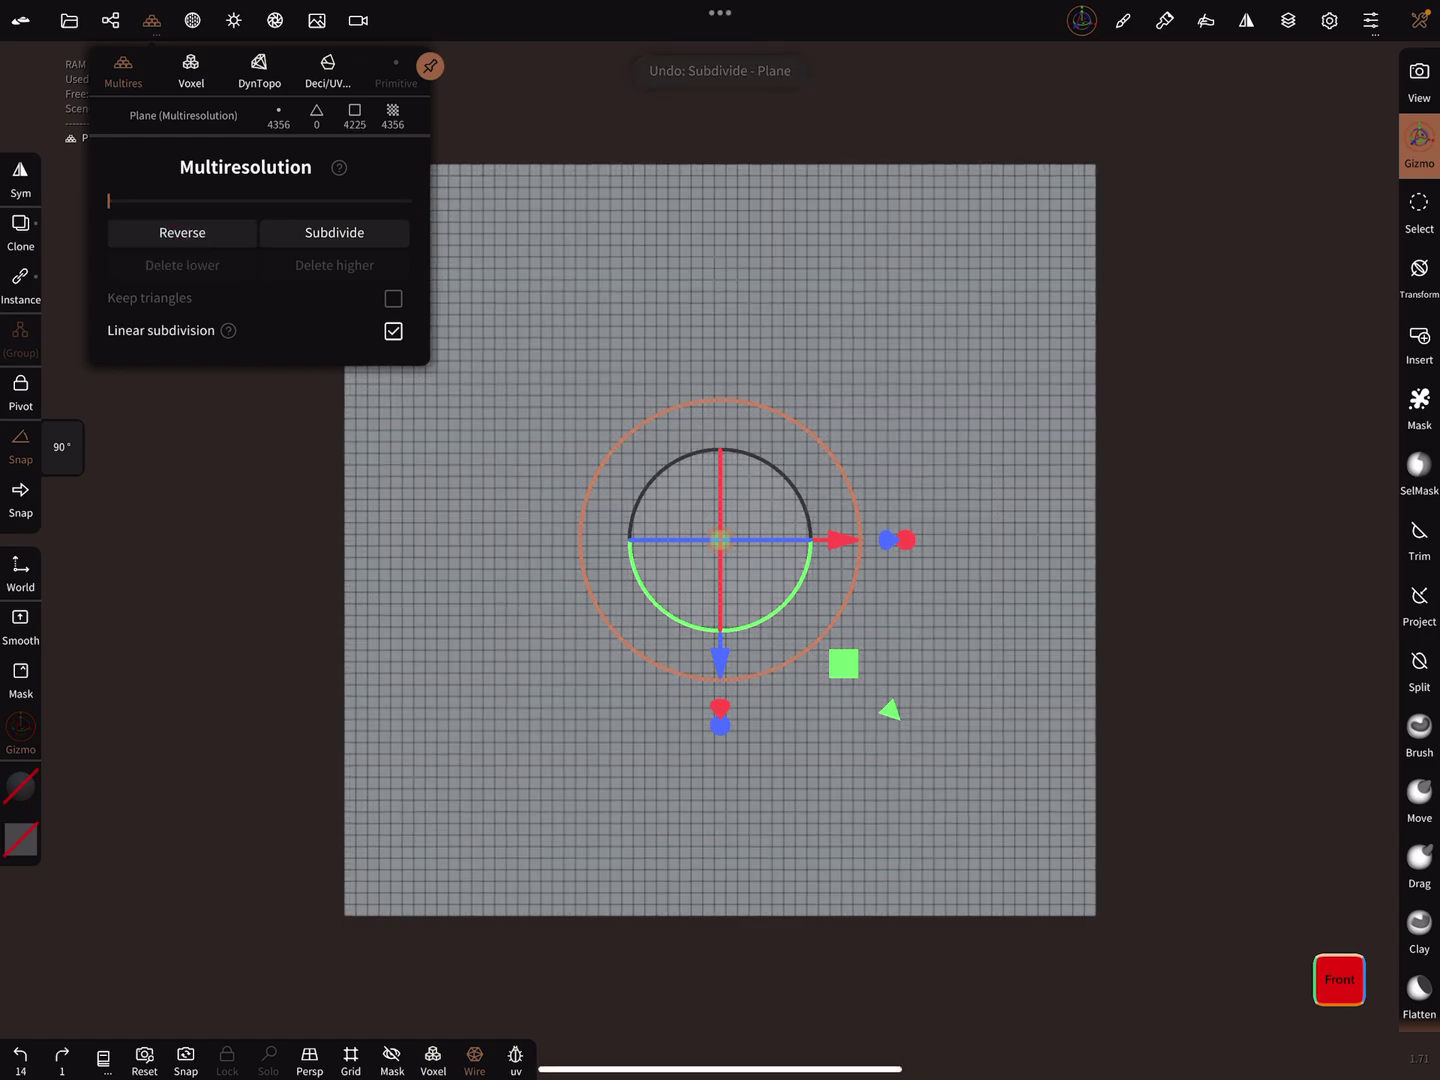
click(334, 232)
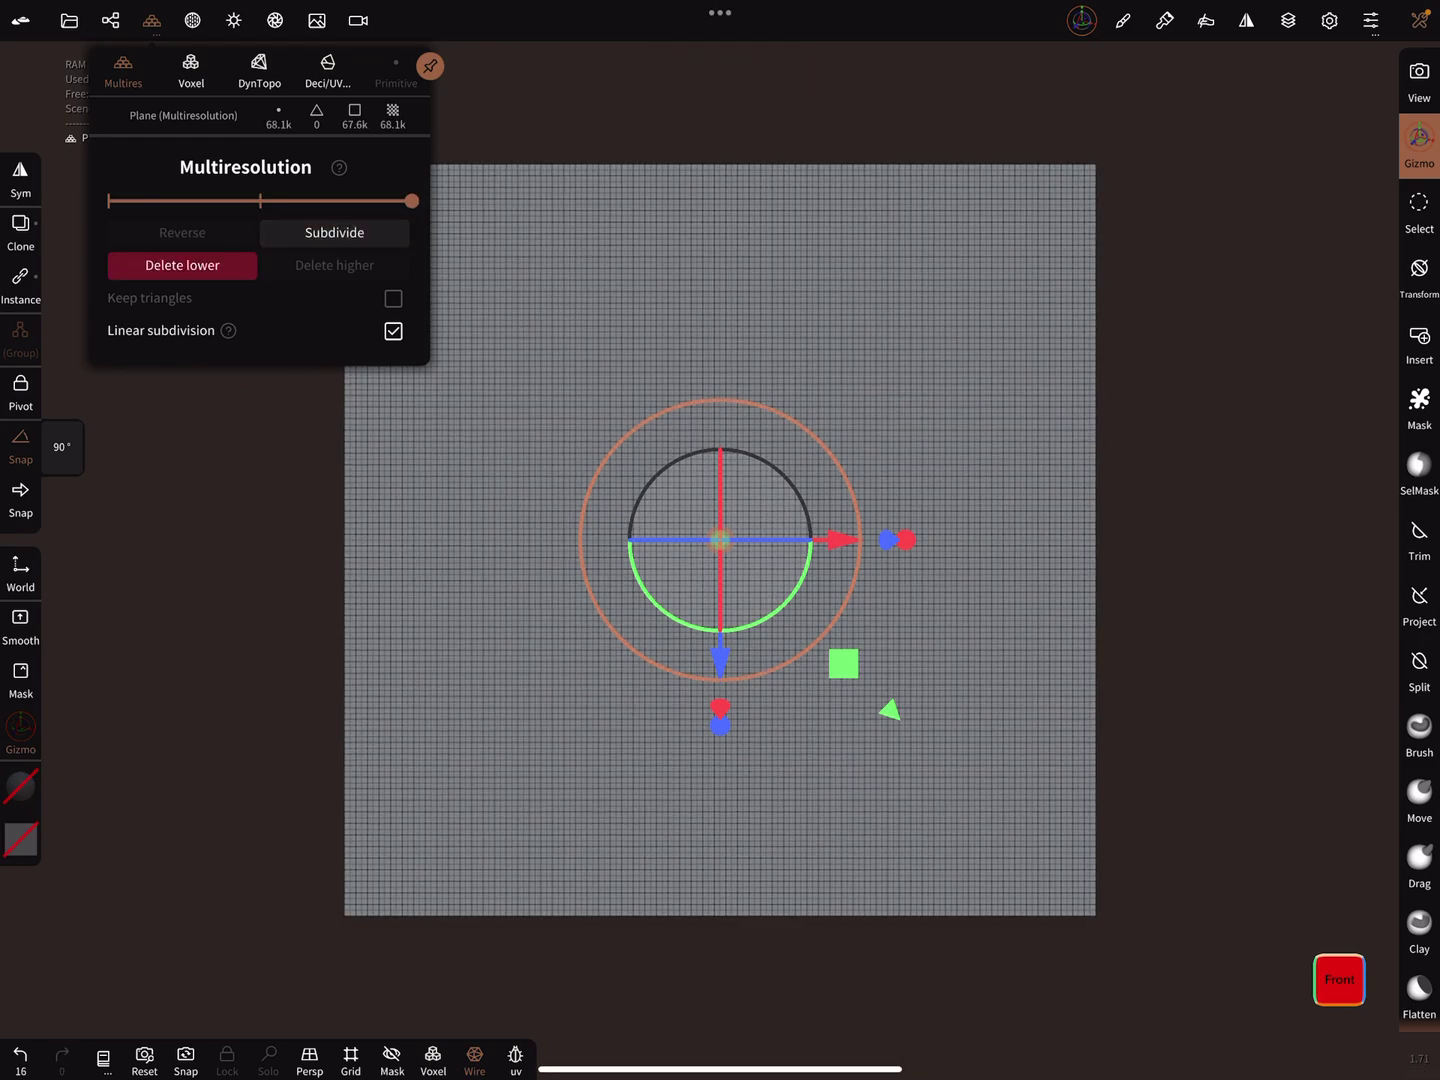
click(334, 231)
click(152, 21)
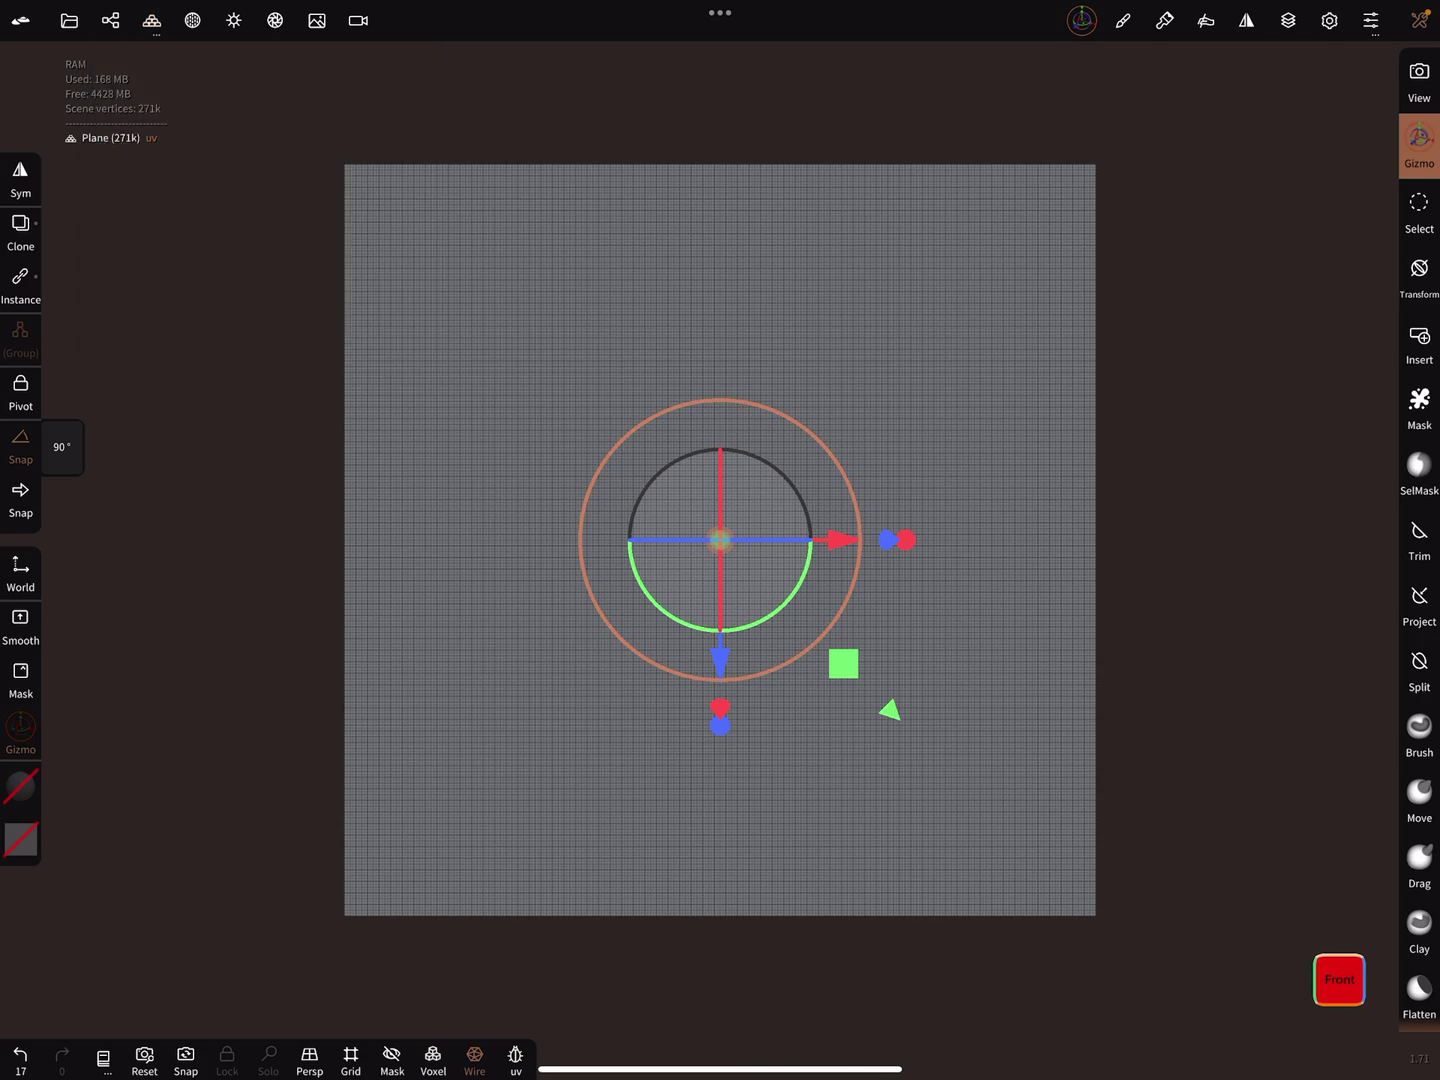
Turn off the wireframe display and tilt to a perspective view of the plane.
click(475, 1058)
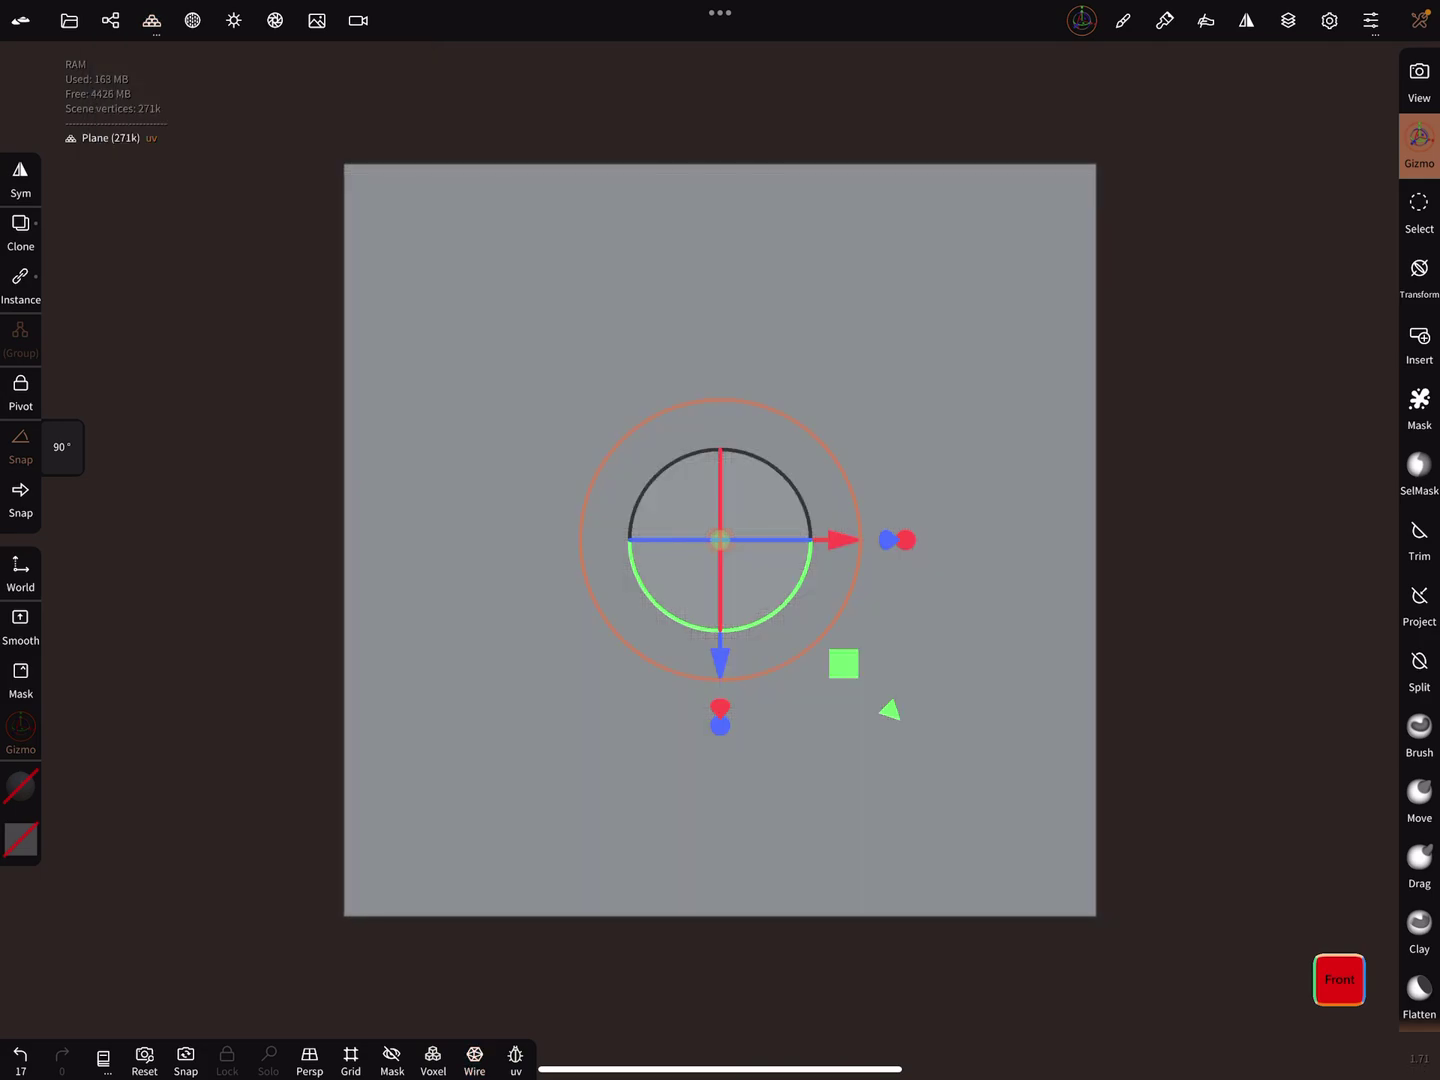
mouse_move(1419, 451)
mouse_down()
mouse_move(1237, 451)
mouse_move(1419, 450)
mouse_up()
mouse_move(1012, 788)
mouse_down()
mouse_move(1099, 657)
mouse_move(1070, 659)
mouse_up()
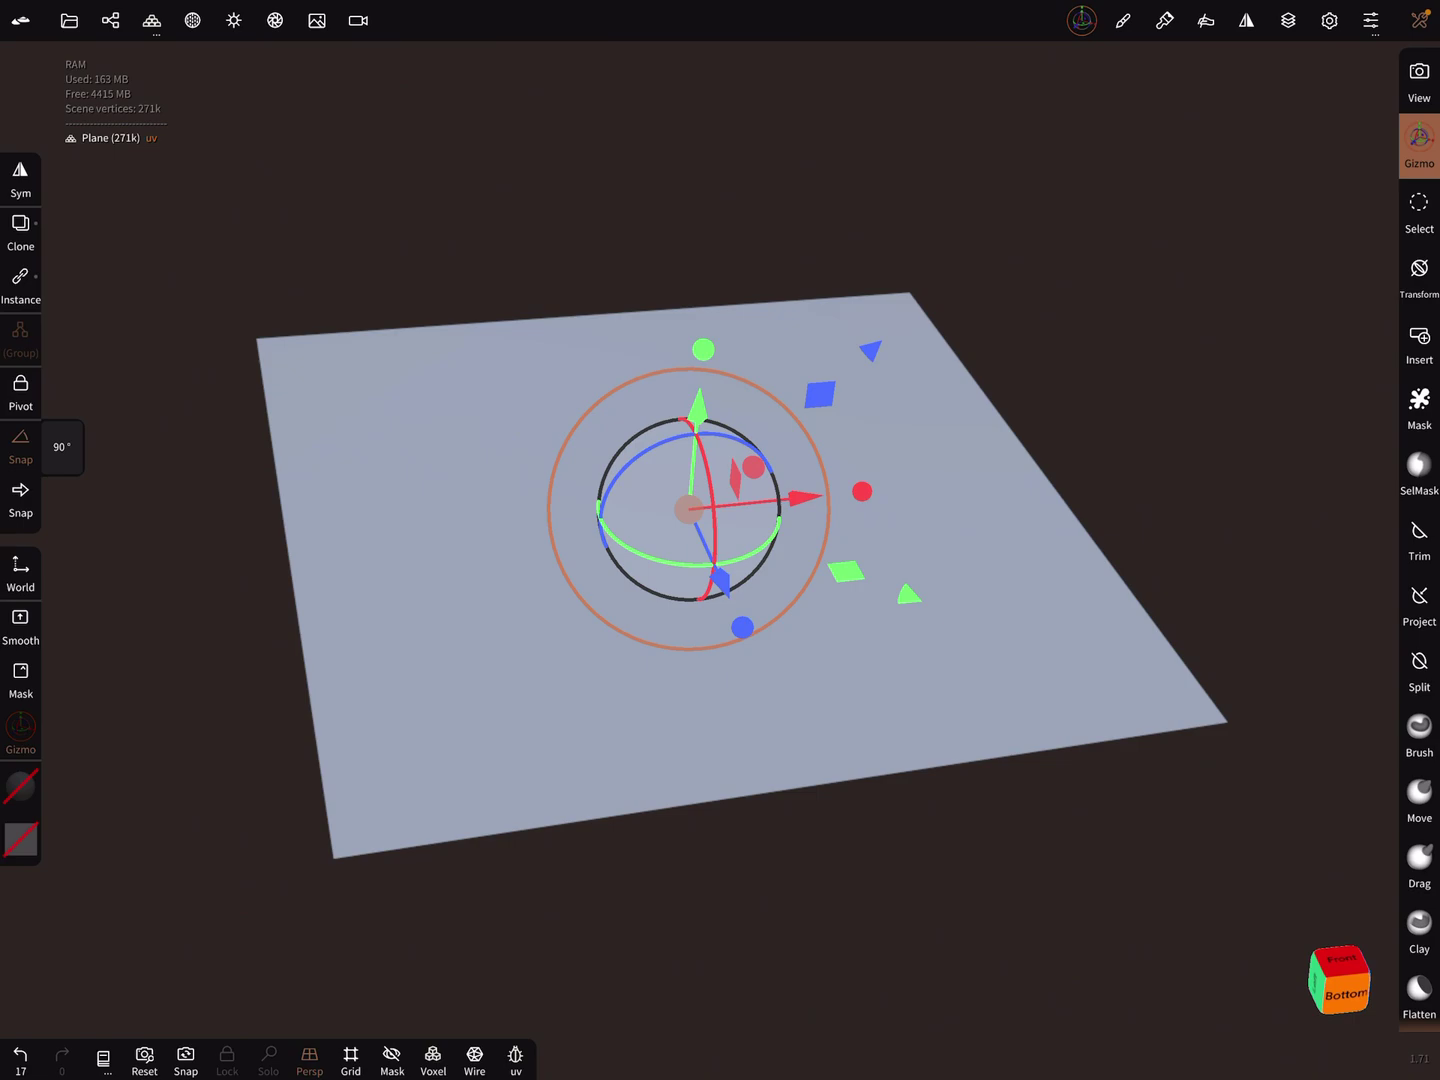
Add a Sphere primitive and shrink it into a dome rising from the plane's centre.
click(110, 20)
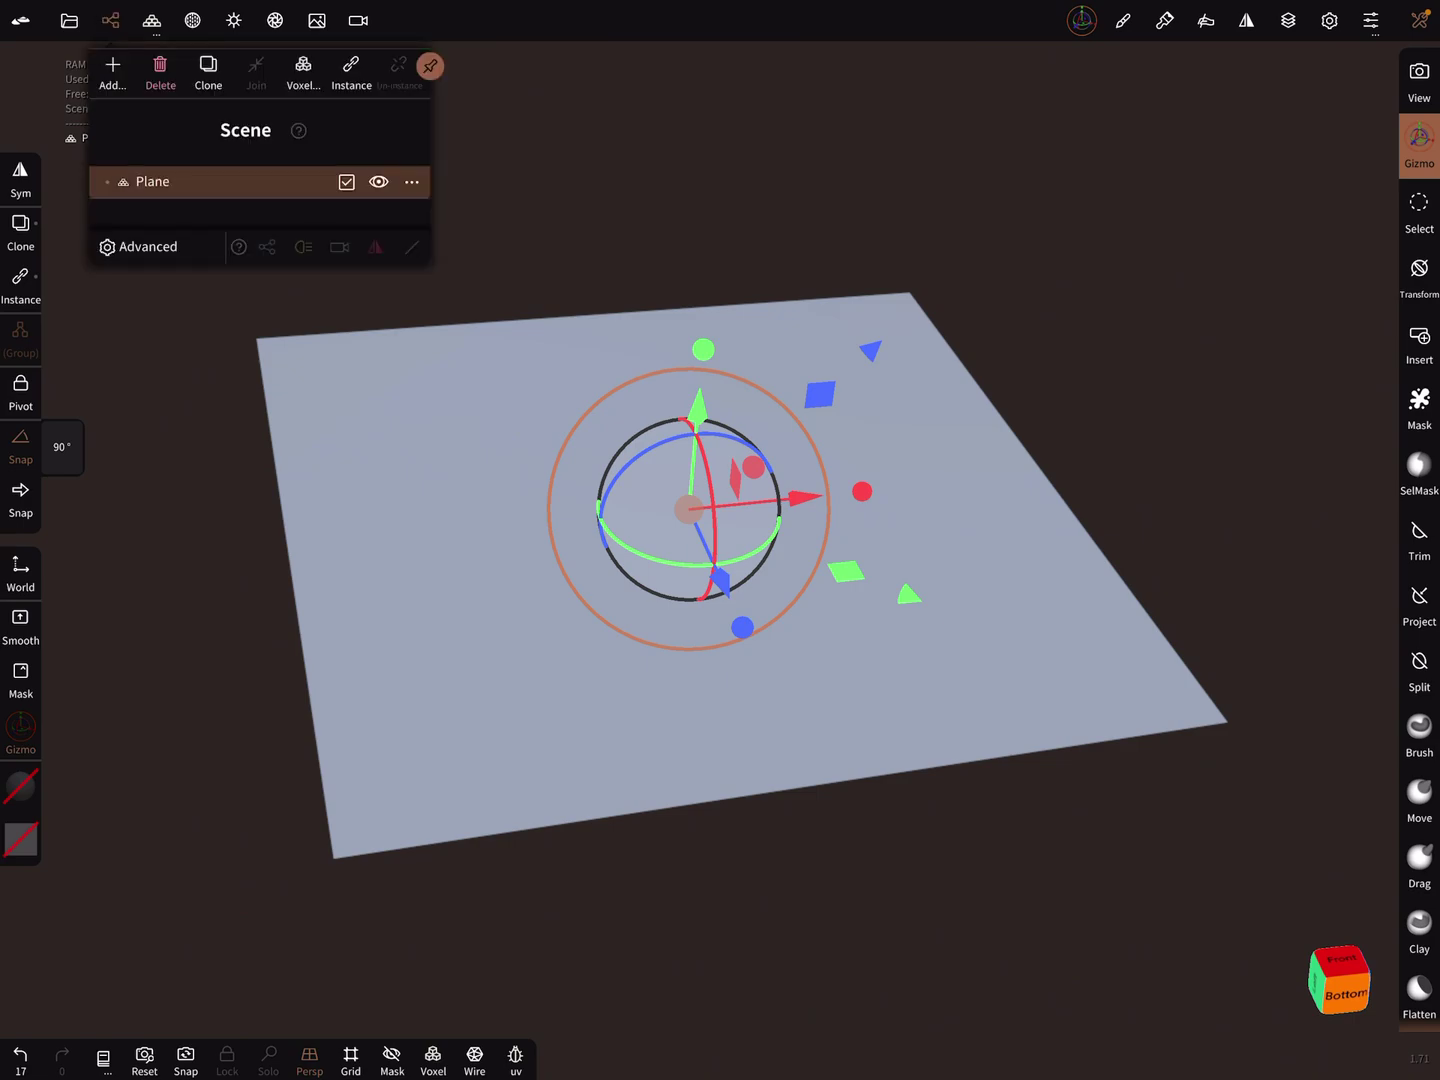
click(111, 72)
click(199, 146)
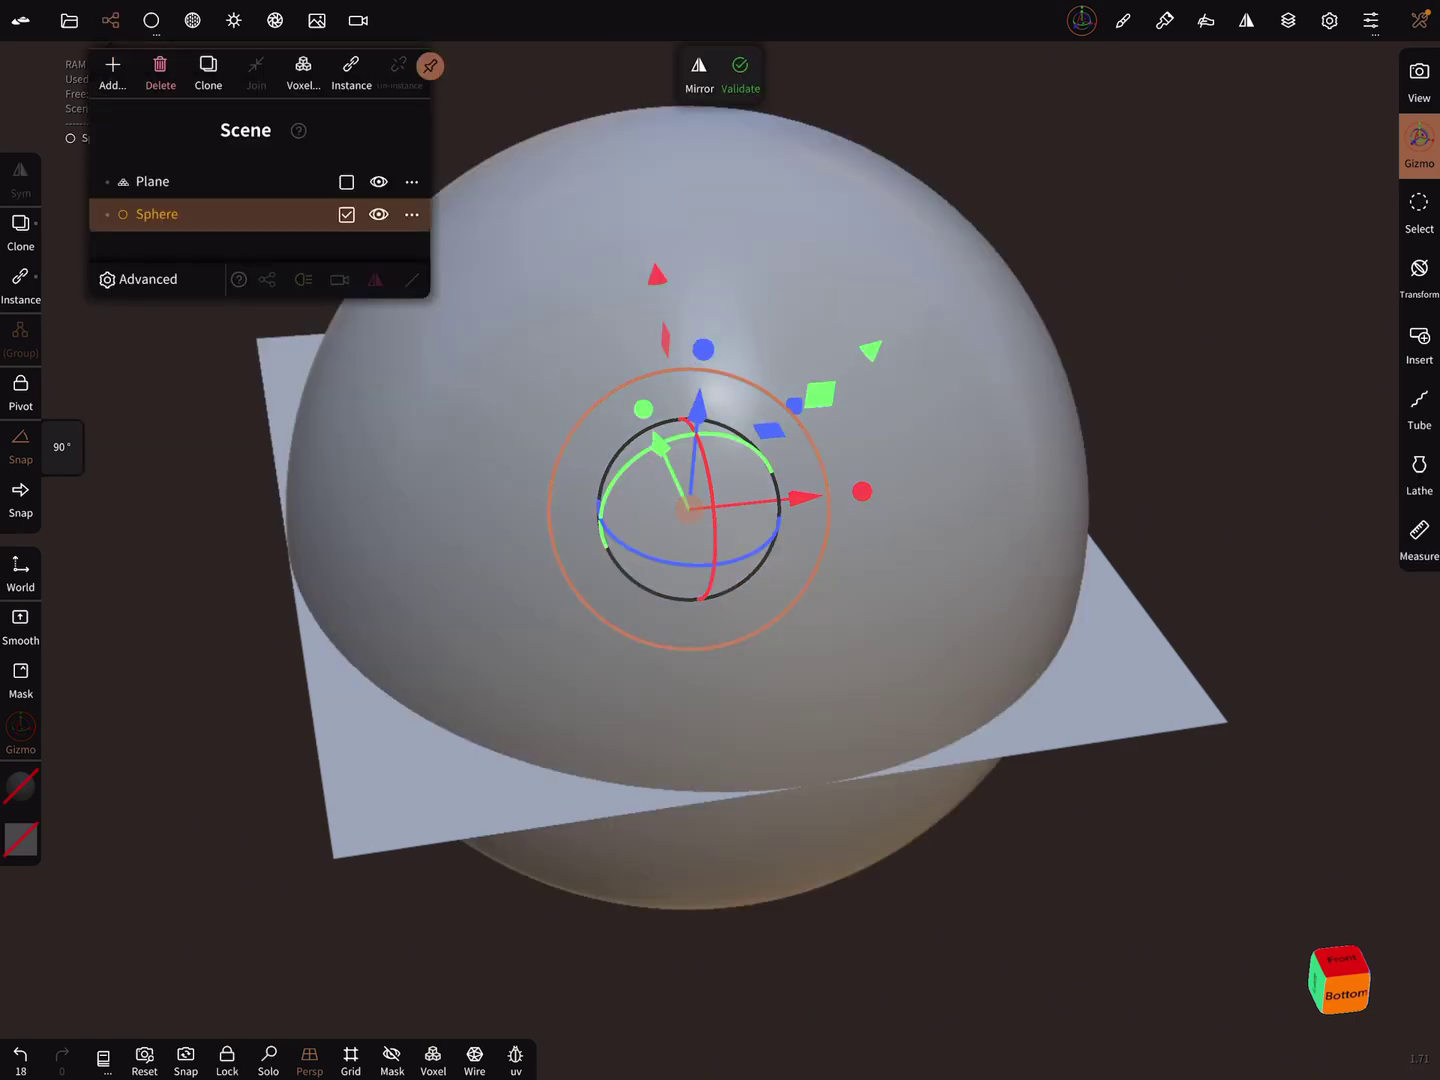
drag(800, 422, 765, 452)
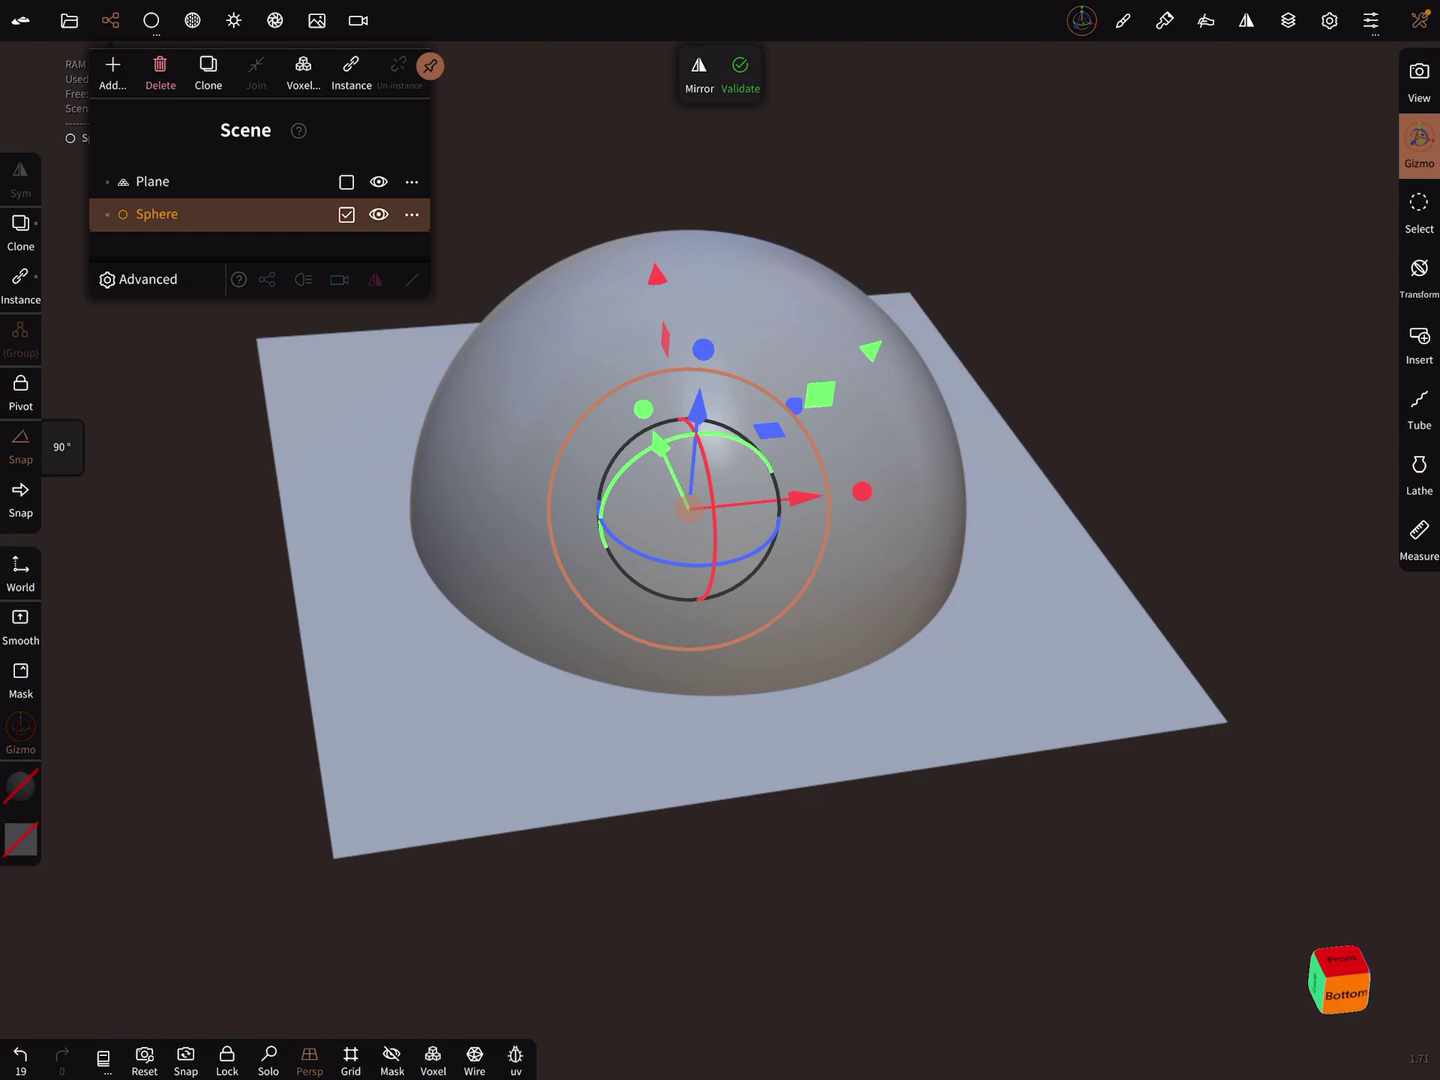
Validate the sphere into a mesh and make the Plane the active object.
click(740, 73)
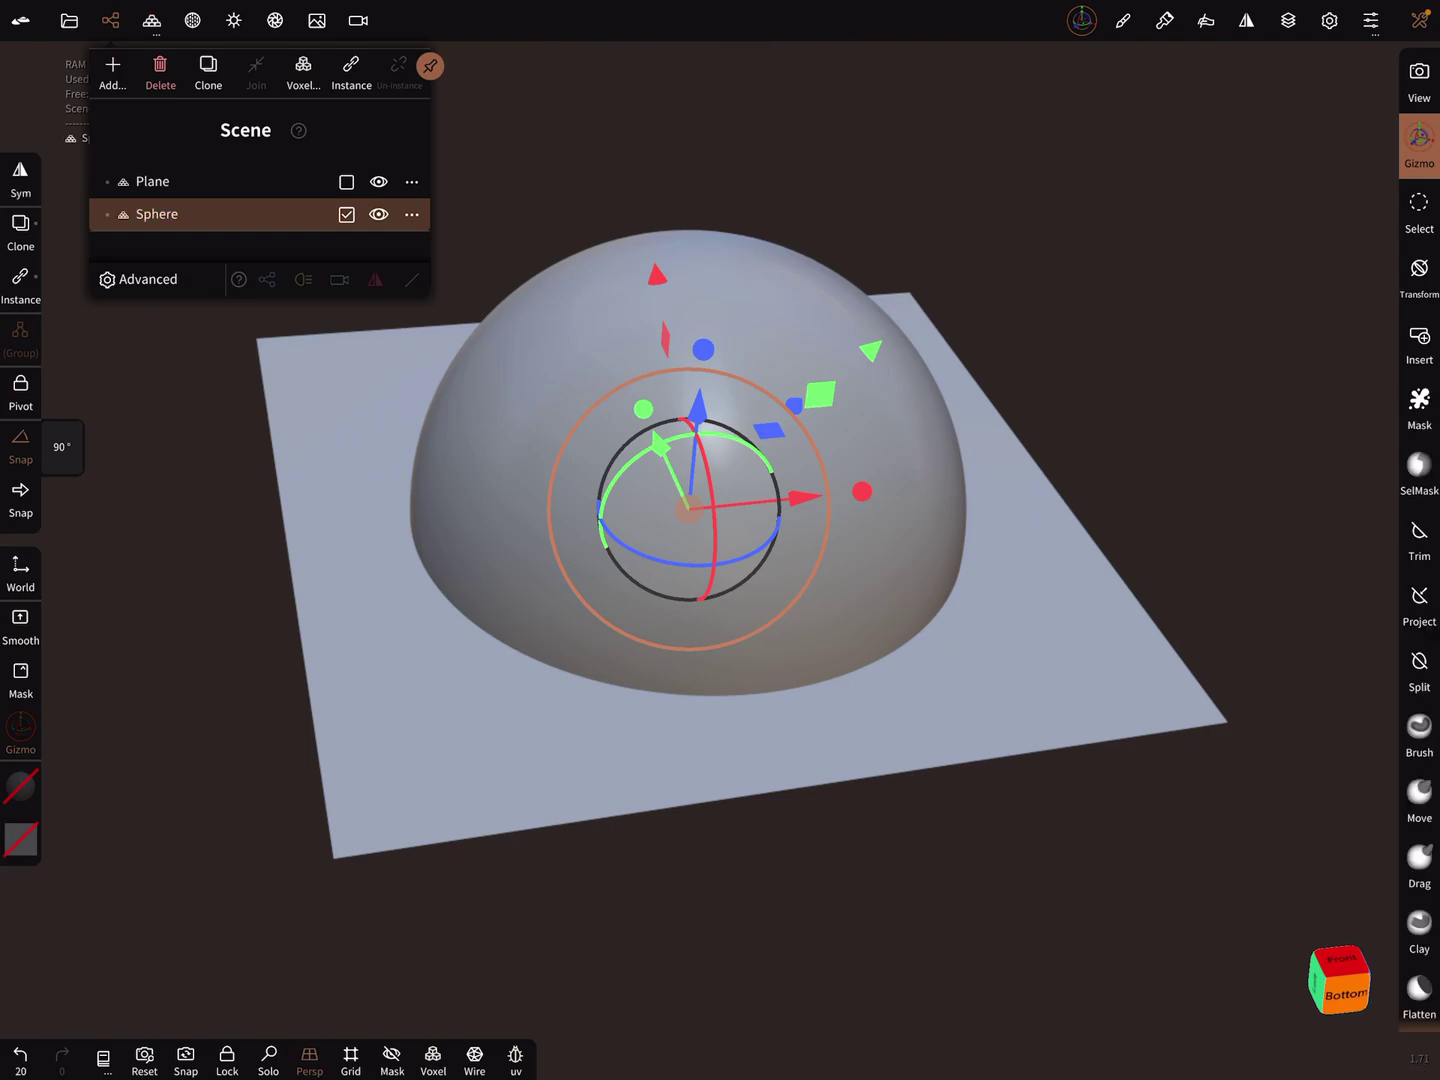
drag(1069, 675, 1032, 620)
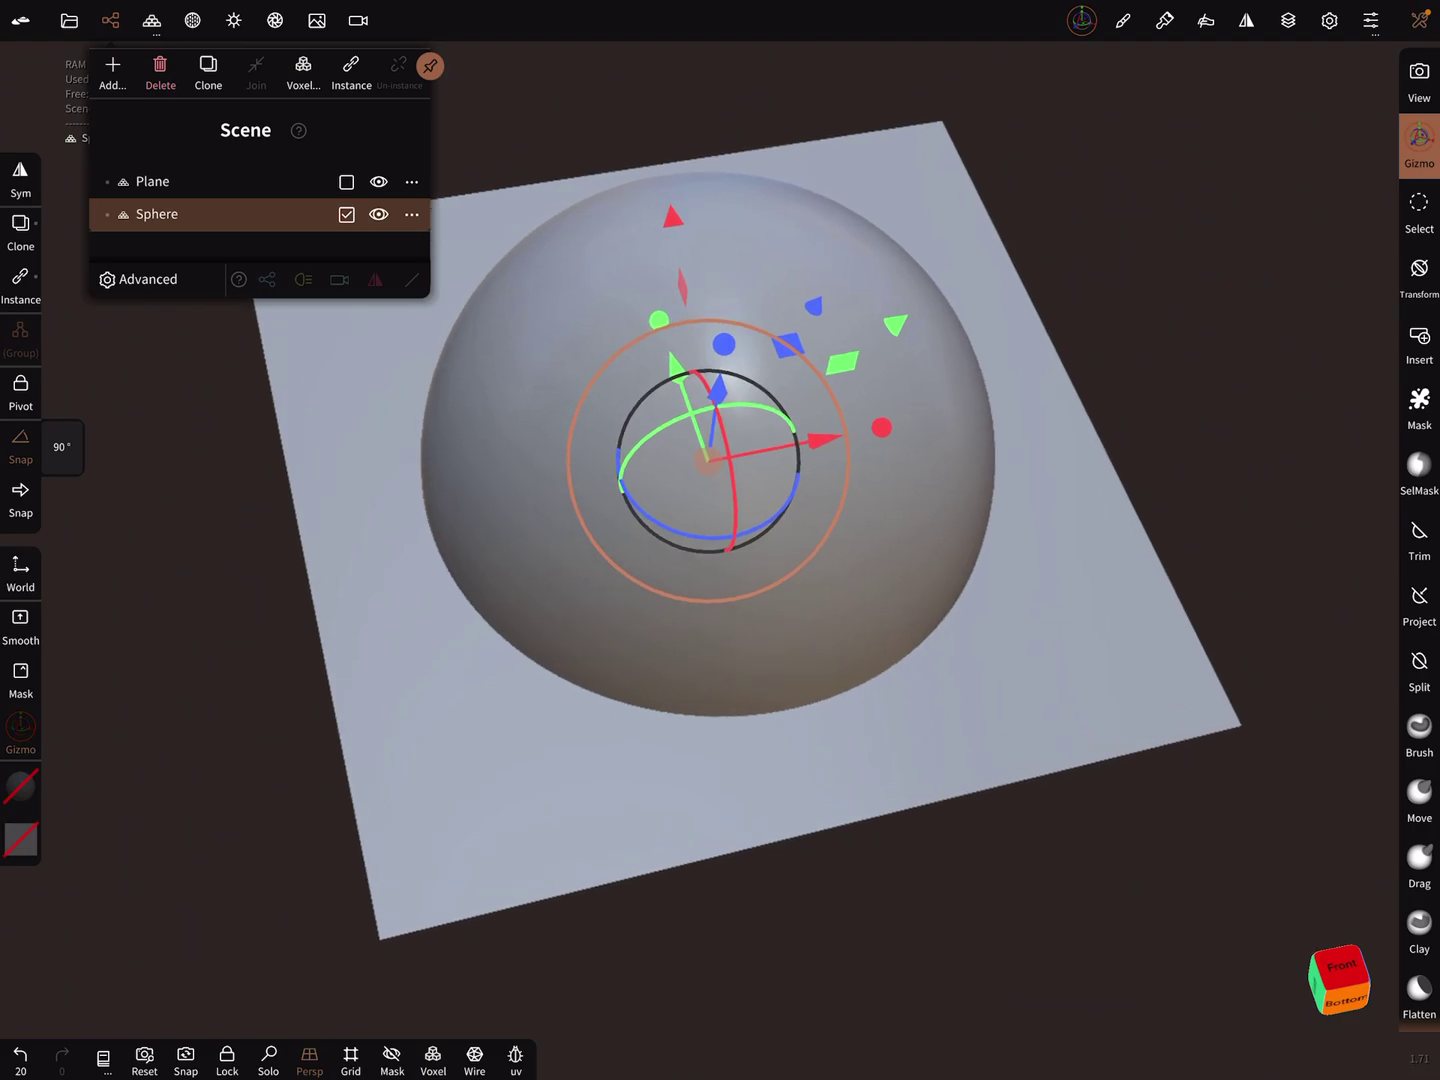
click(152, 181)
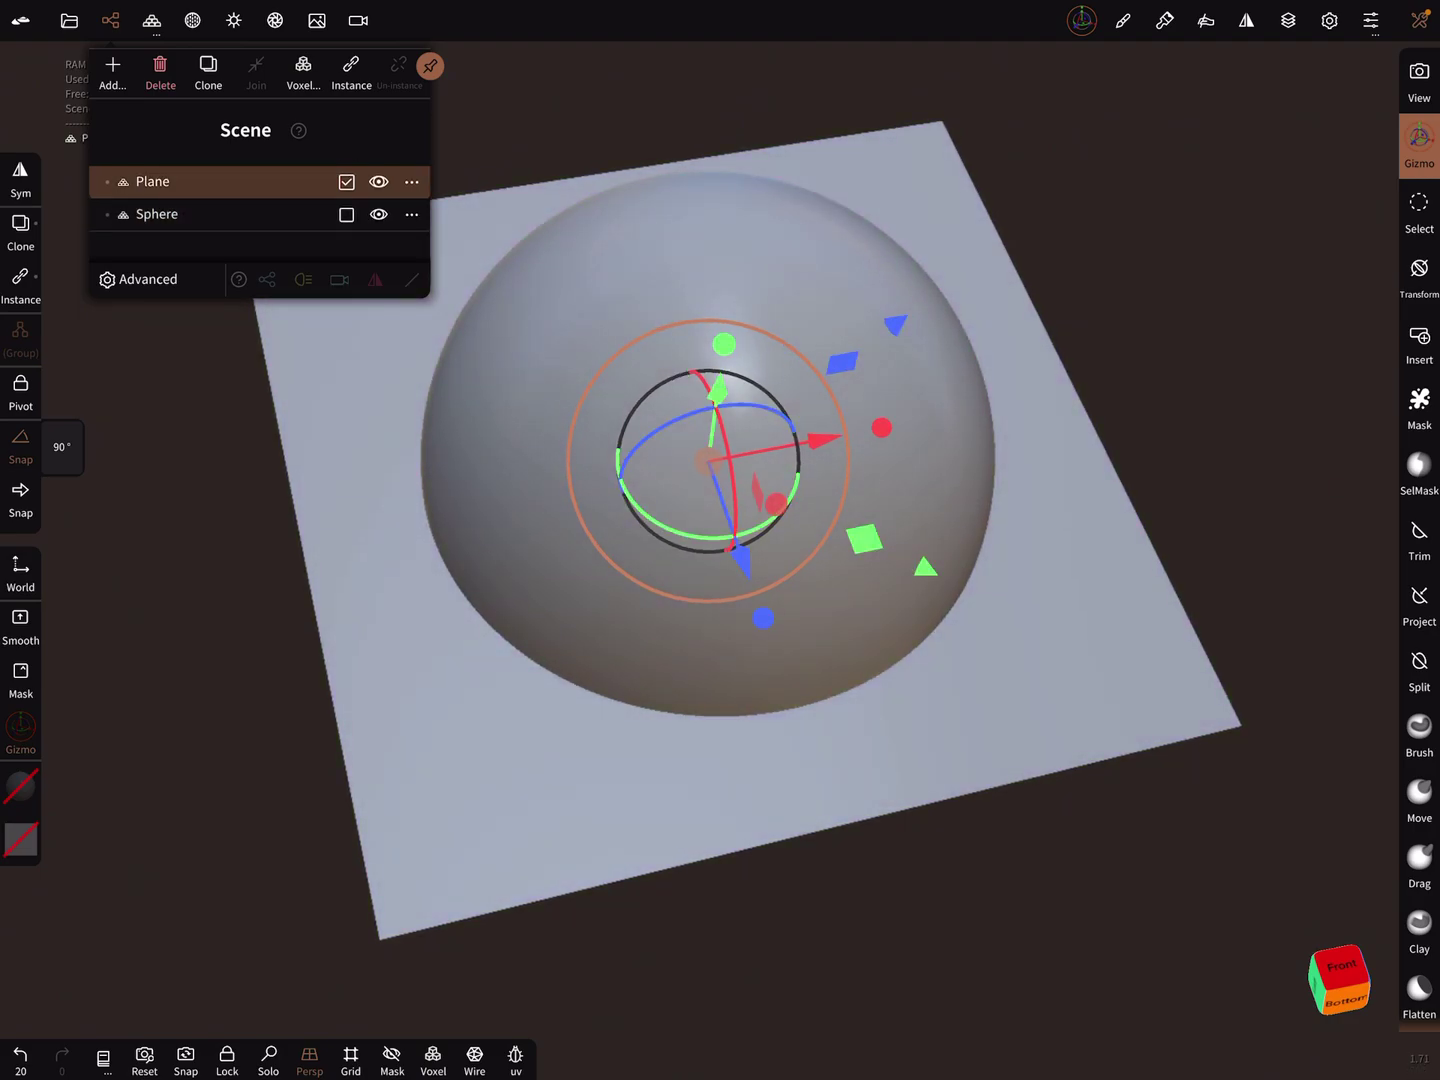
In Topology > Deci/UV, bake the texture onto the plane from the high-res Sphere.
click(193, 21)
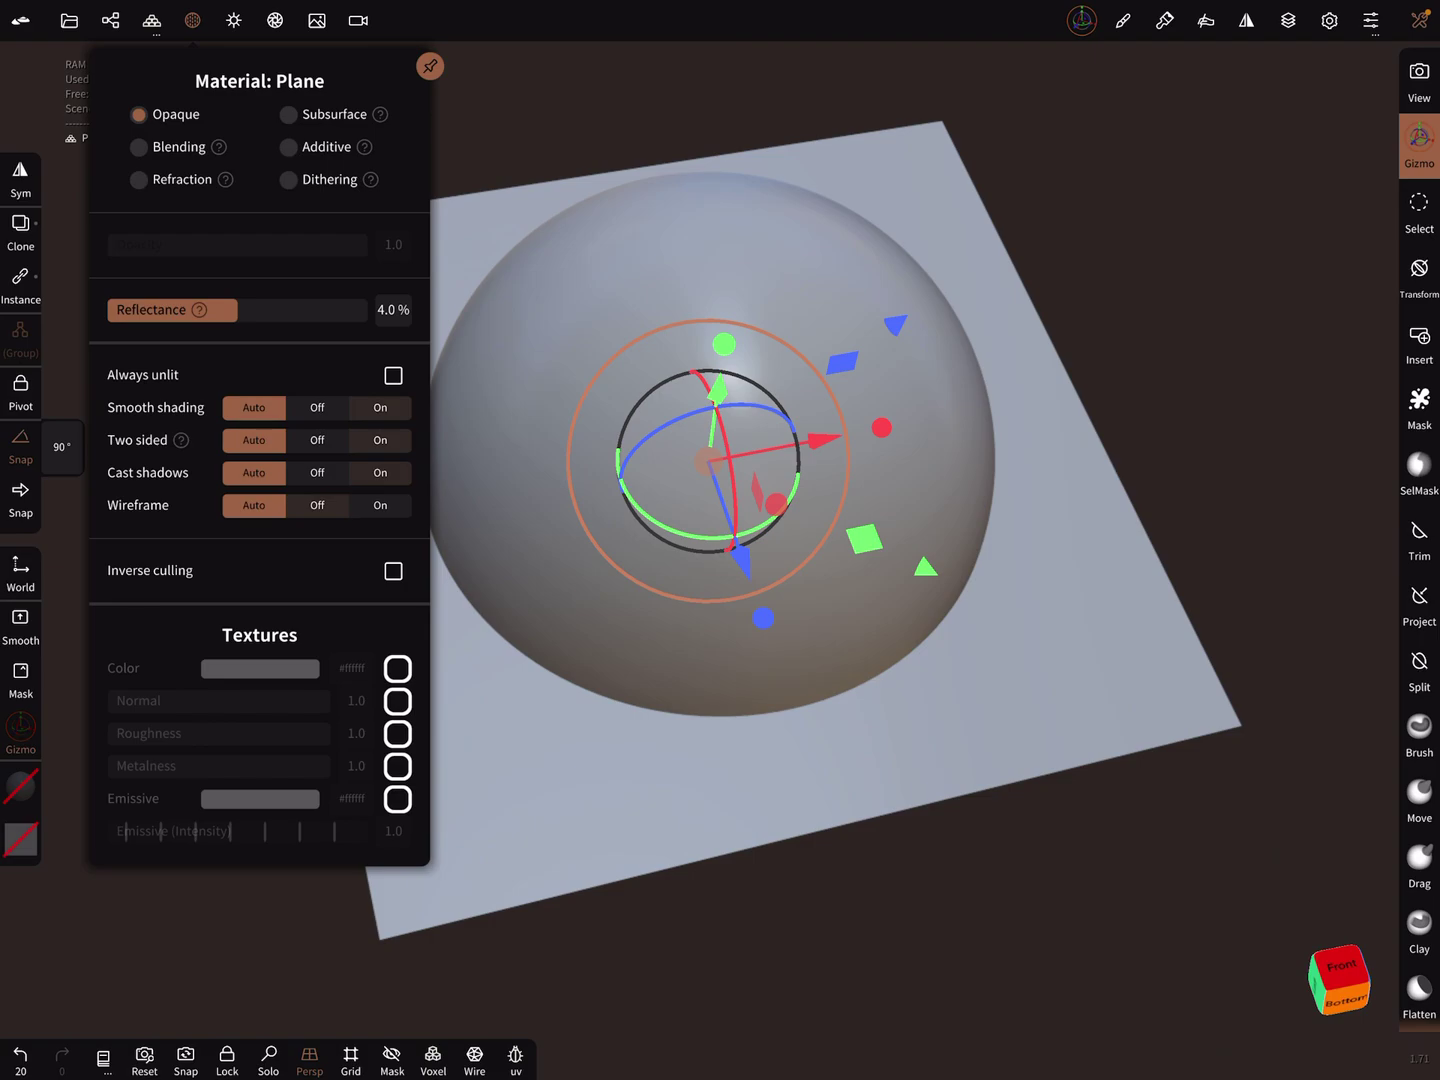
click(151, 21)
click(327, 69)
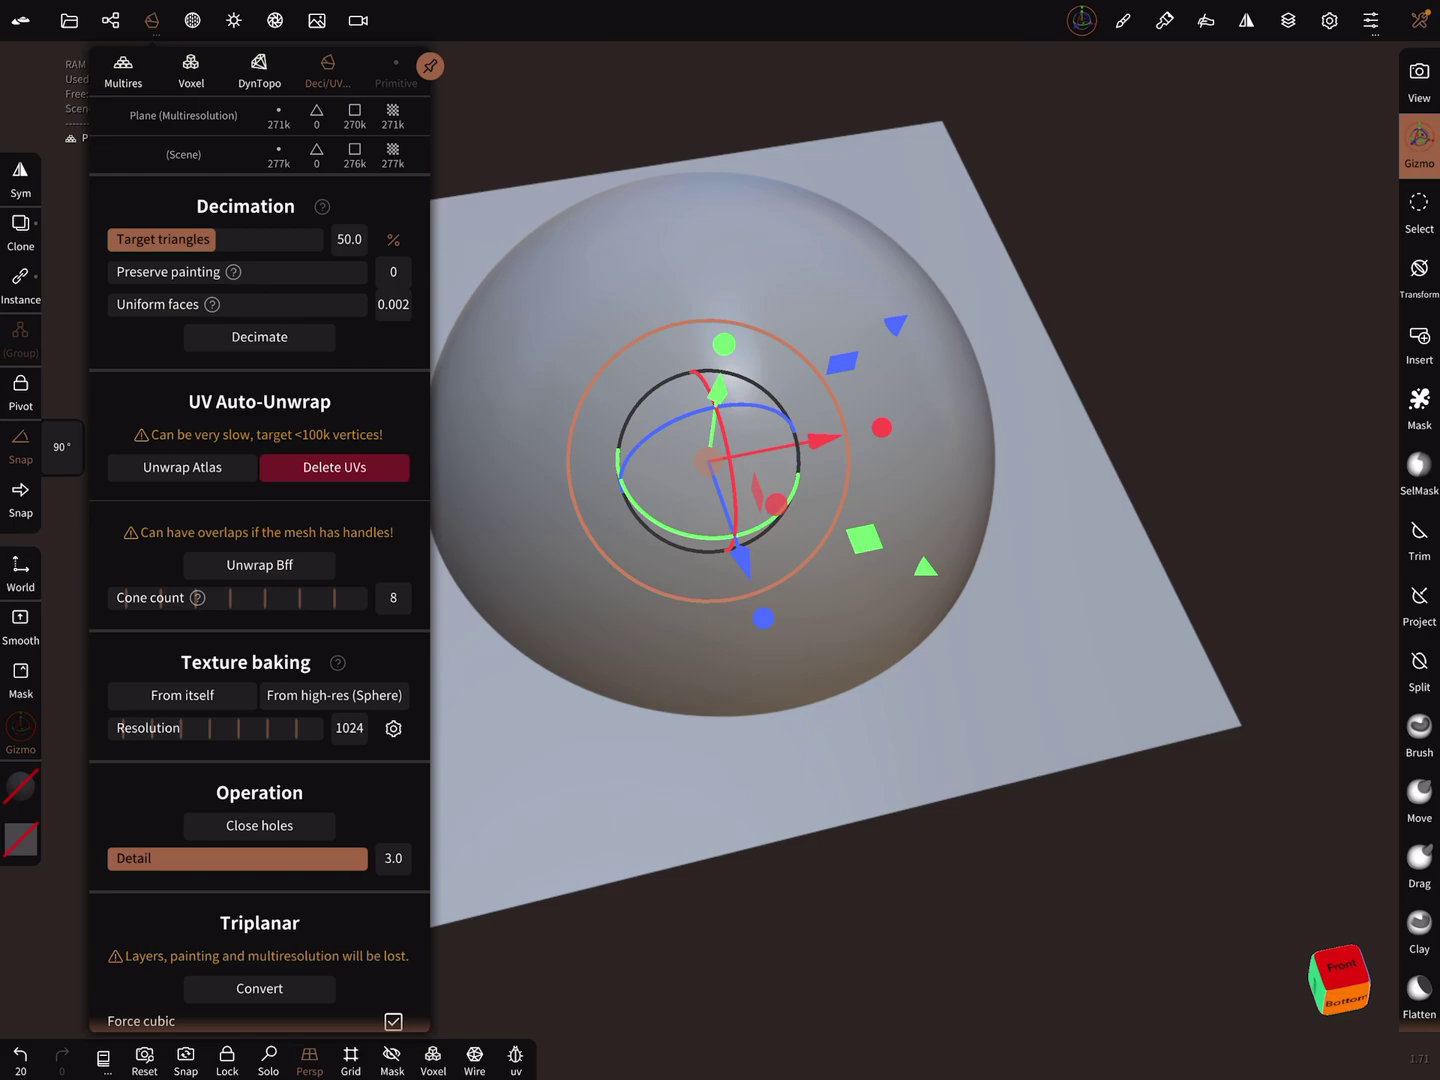
click(336, 663)
click(334, 695)
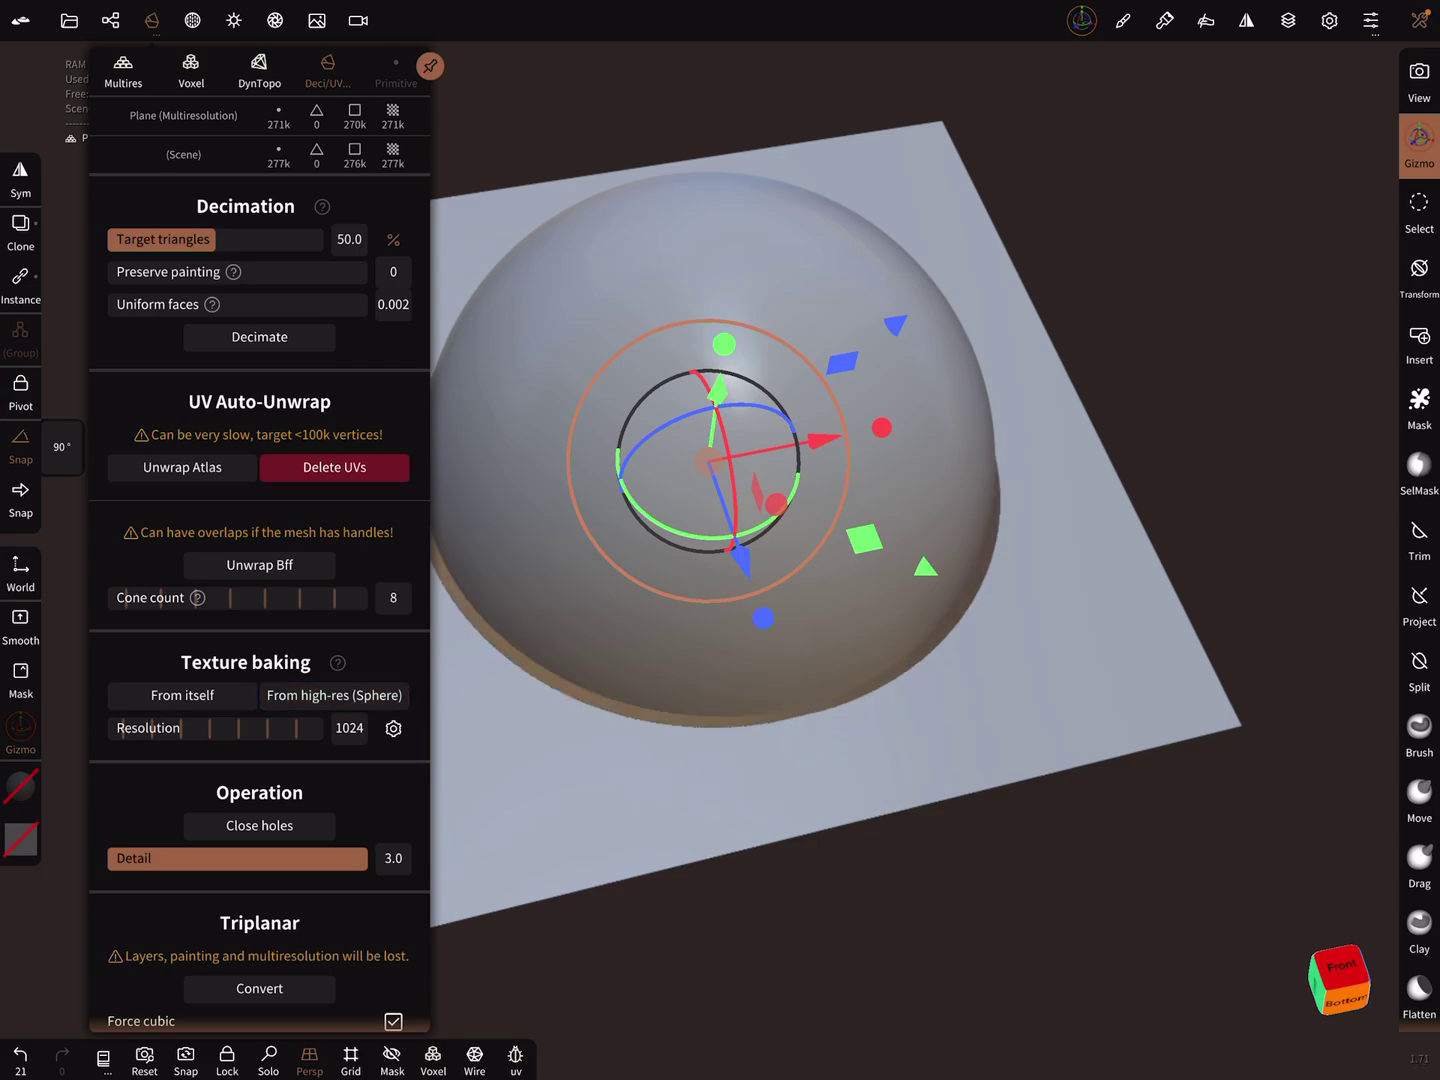
Hide the sphere to reveal the baked ring and bring up the plane's material settings.
click(110, 20)
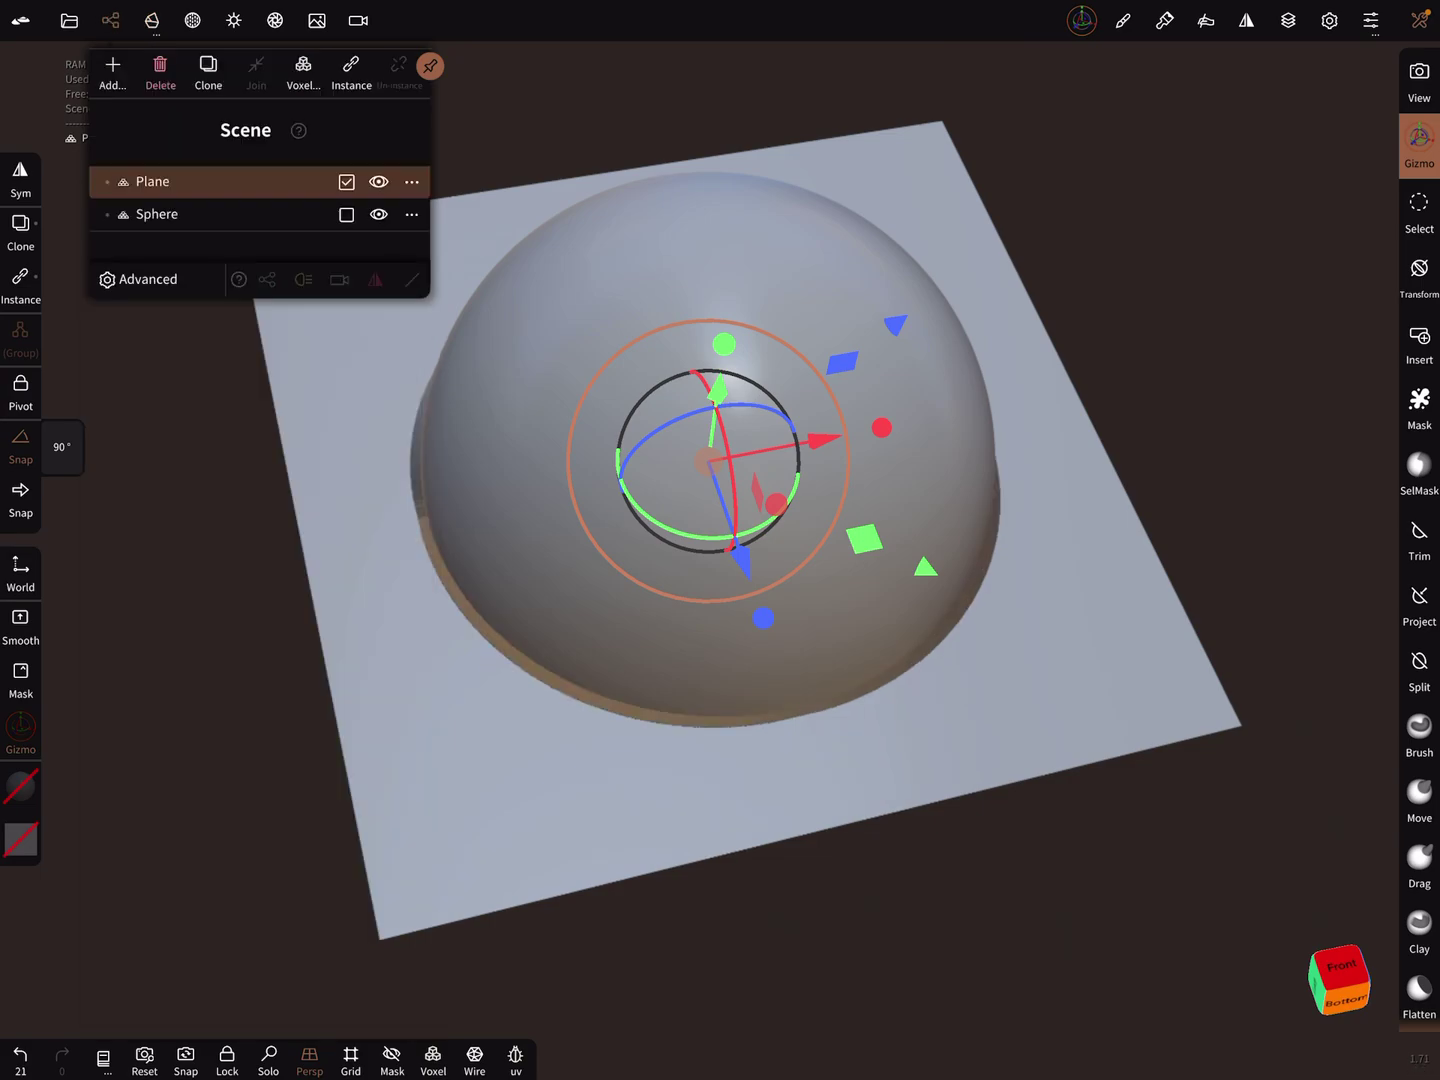
click(378, 213)
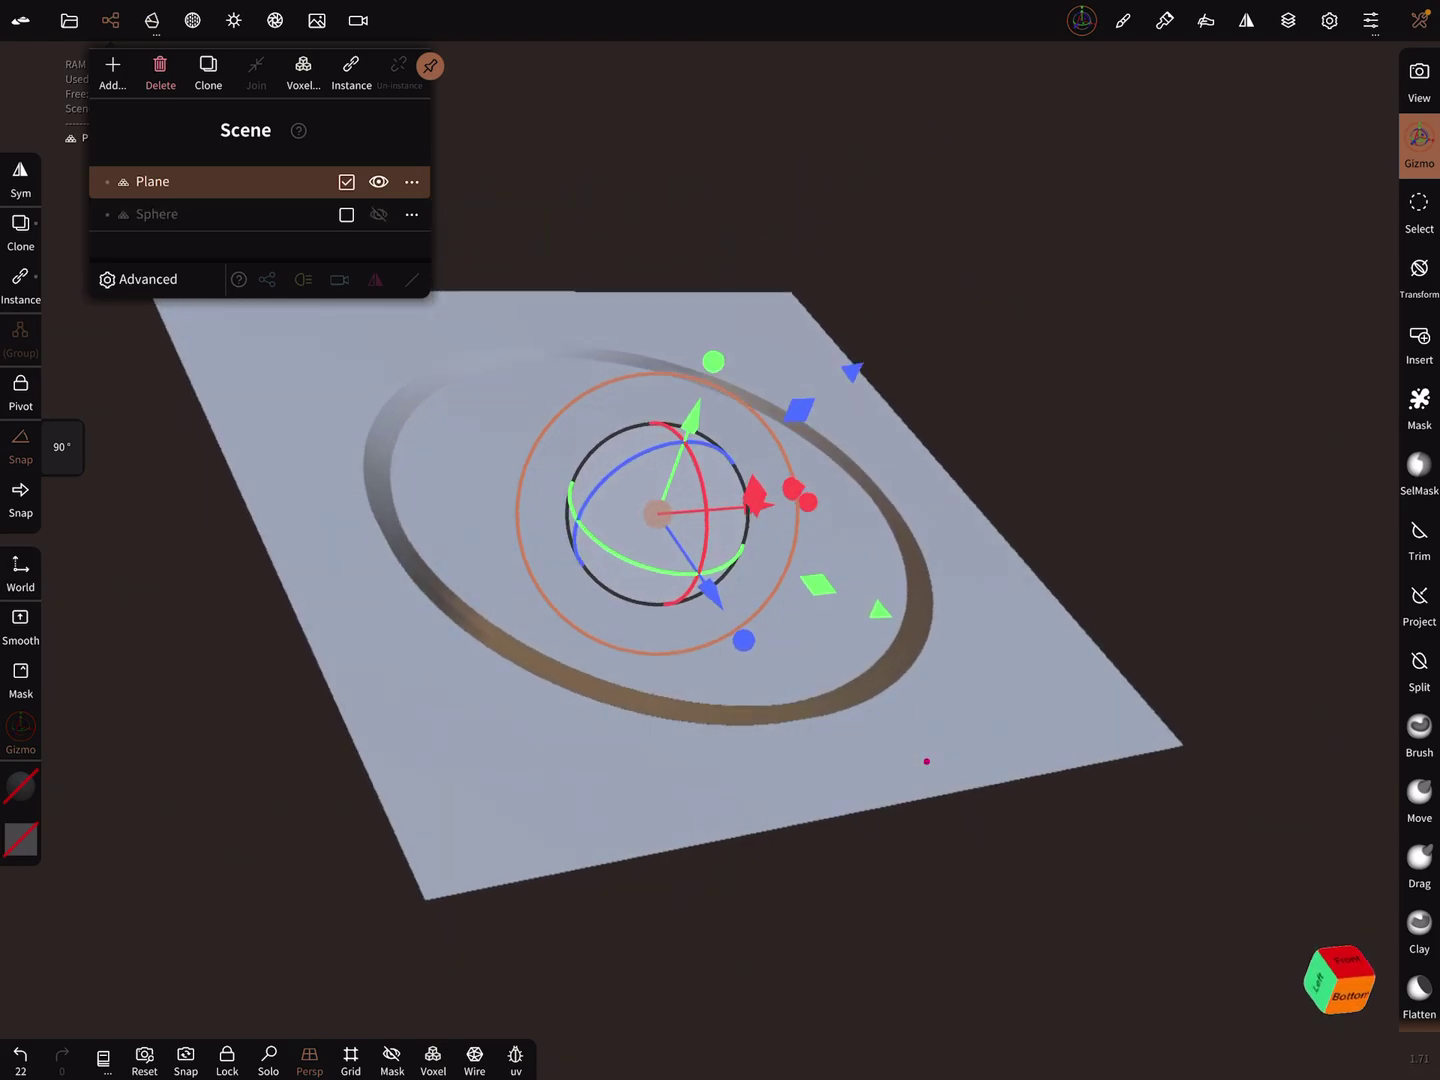
middle_drag(925, 762, 986, 752)
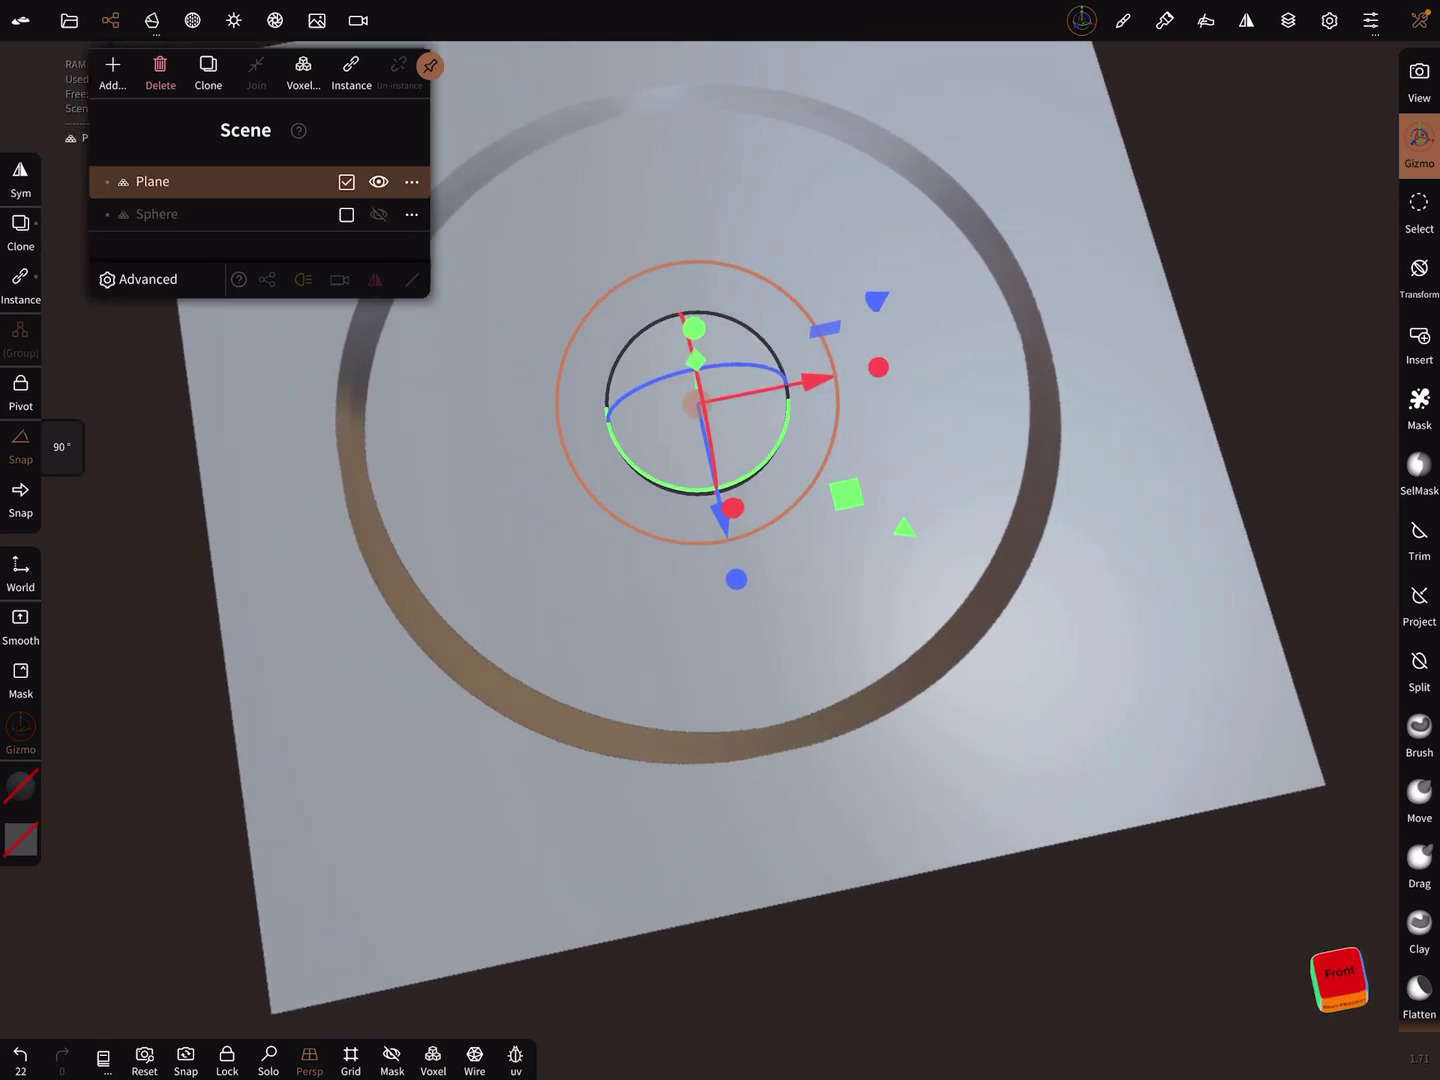
click(152, 20)
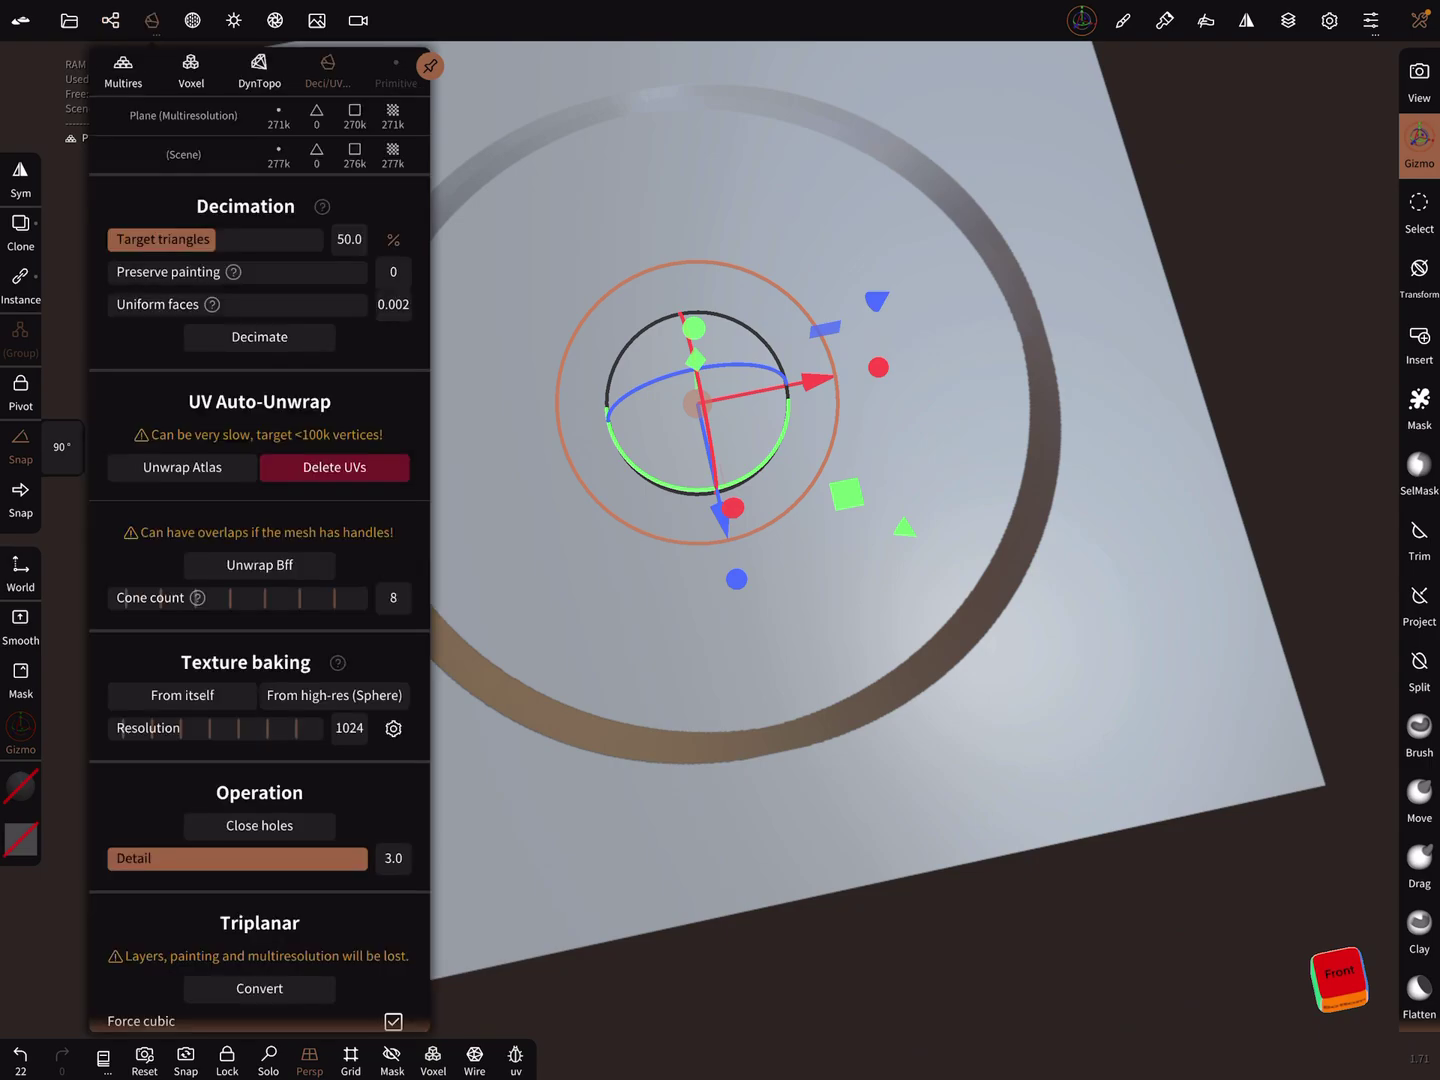
click(193, 20)
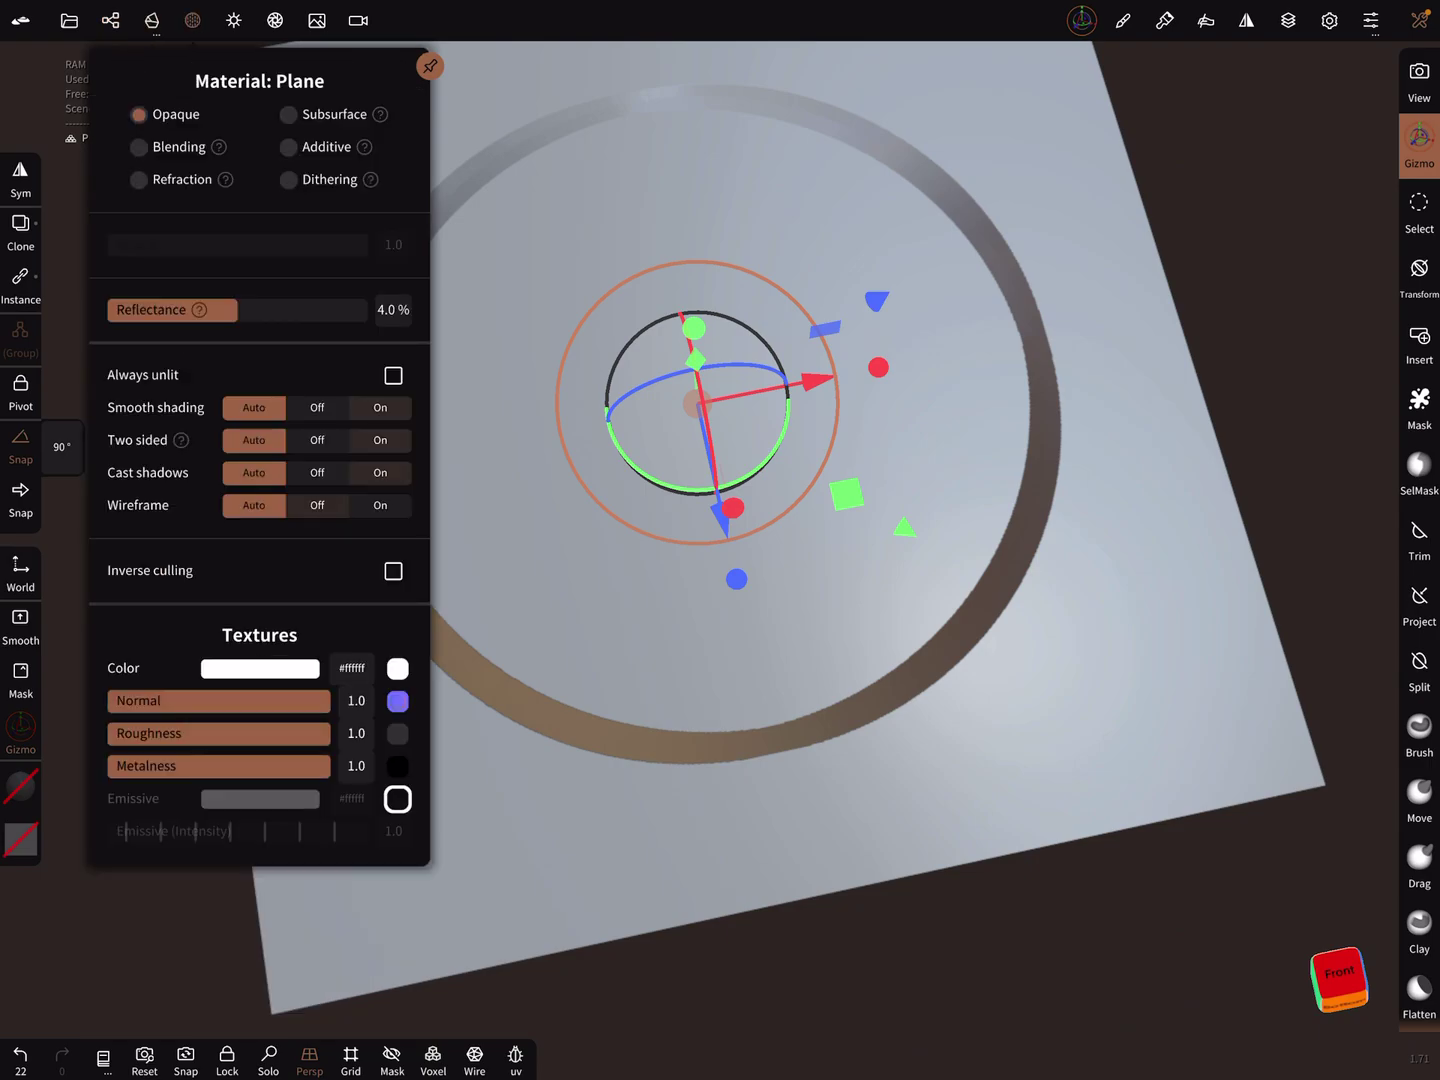
Check the plane's Color texture, then bring up its Normal texture settings.
click(397, 669)
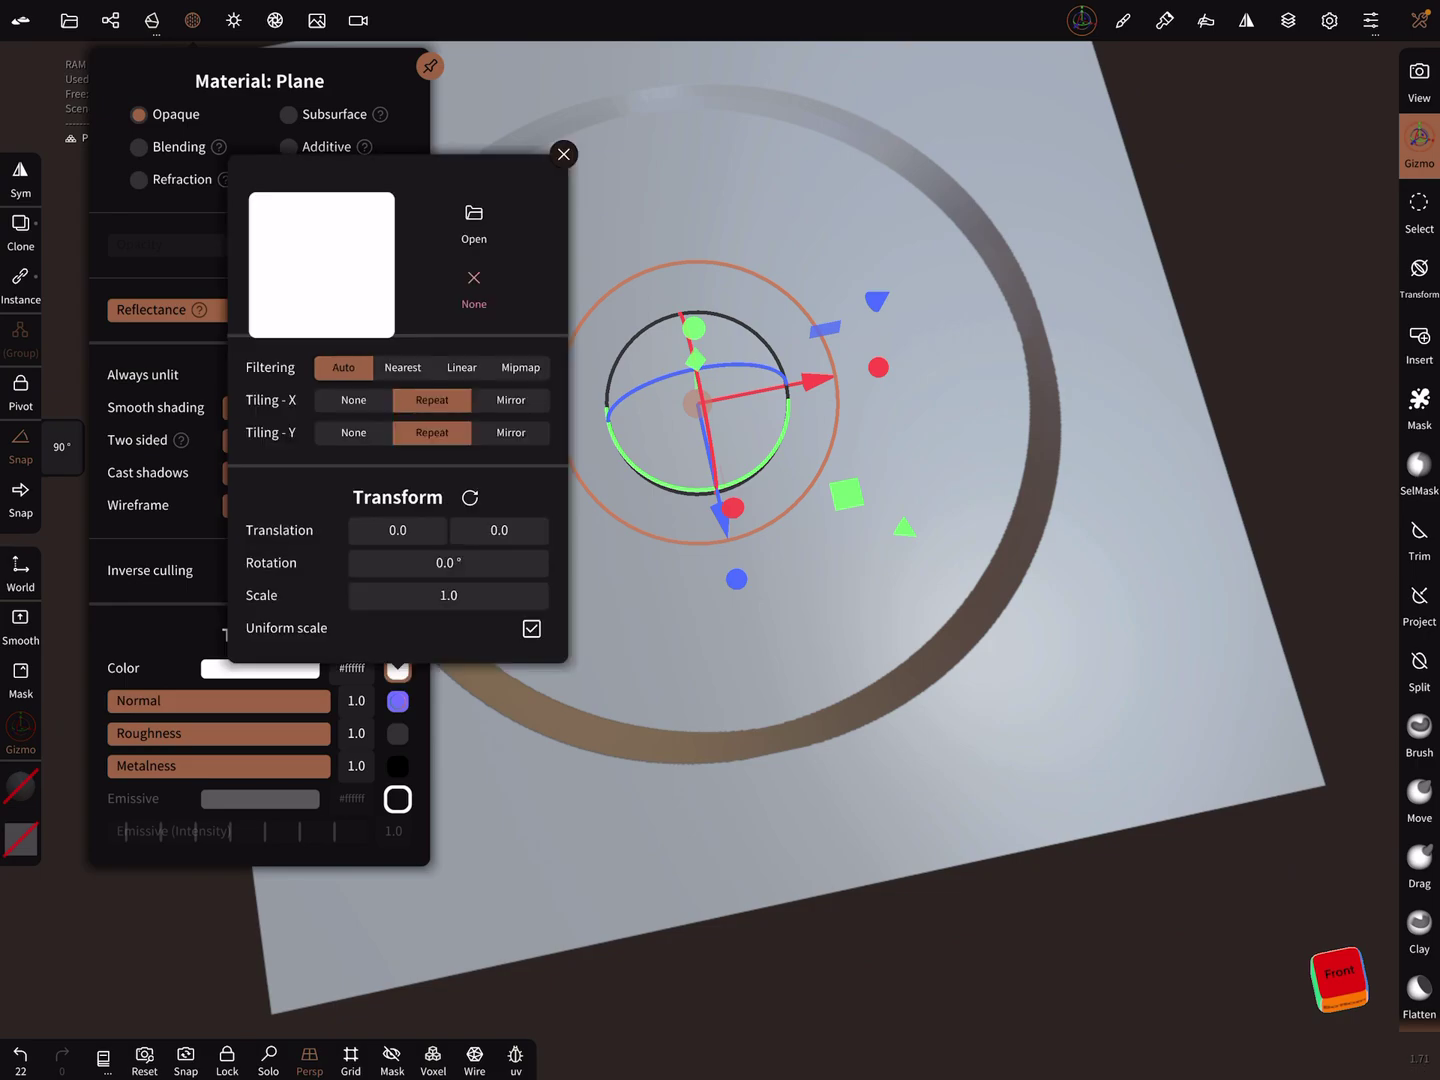
click(474, 287)
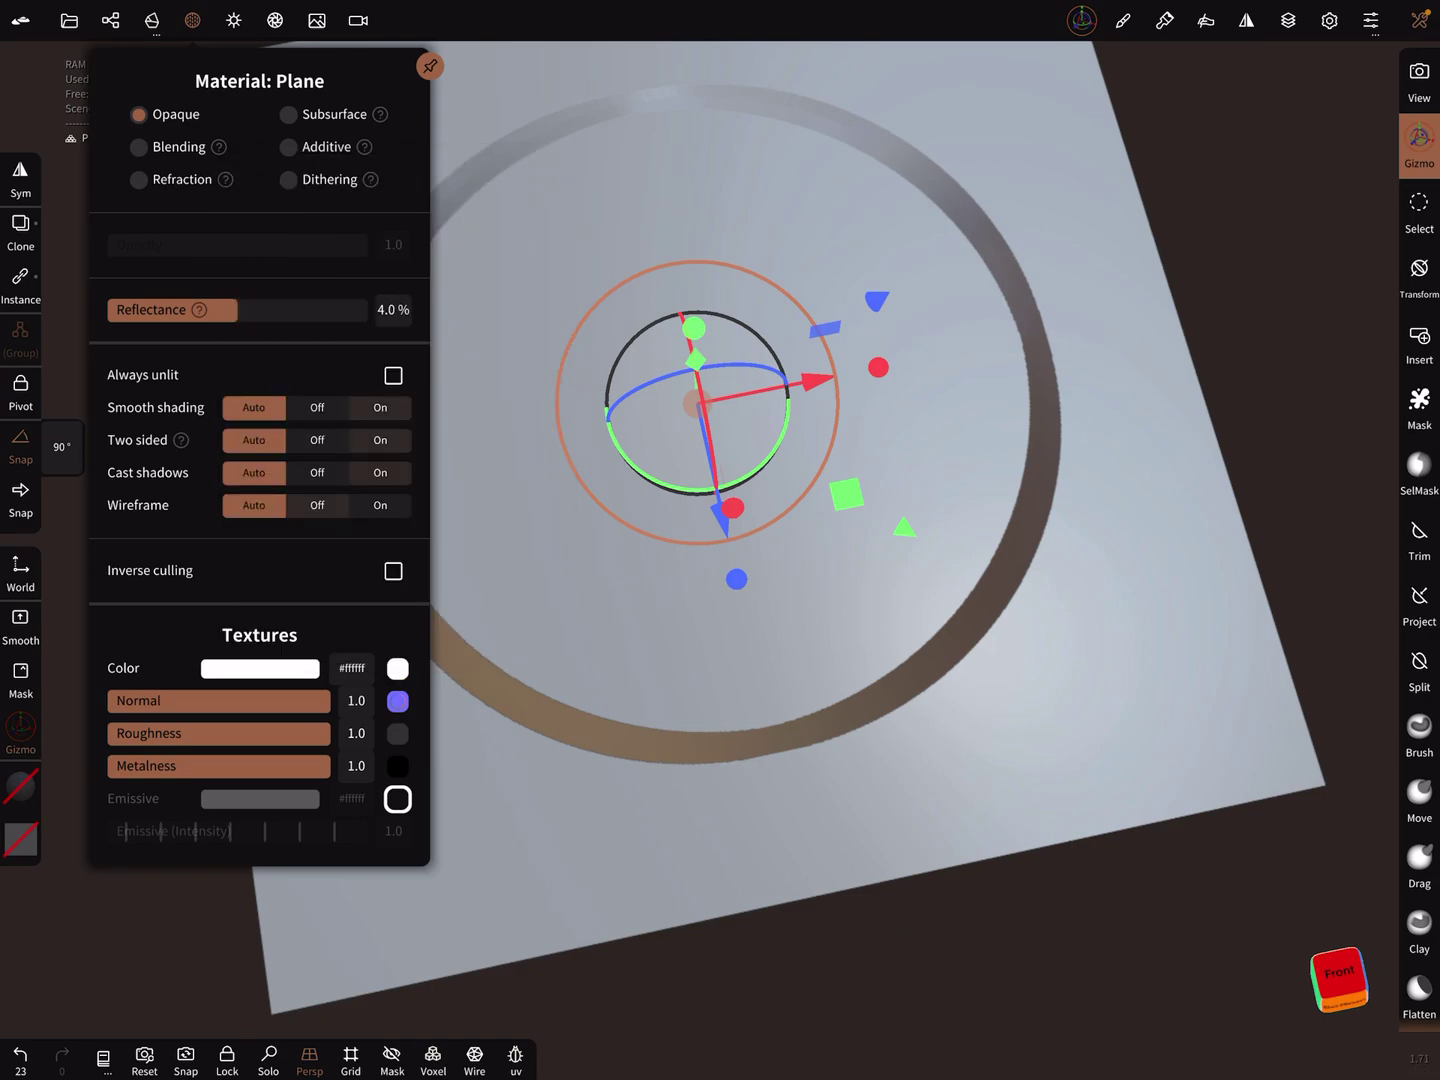
click(397, 701)
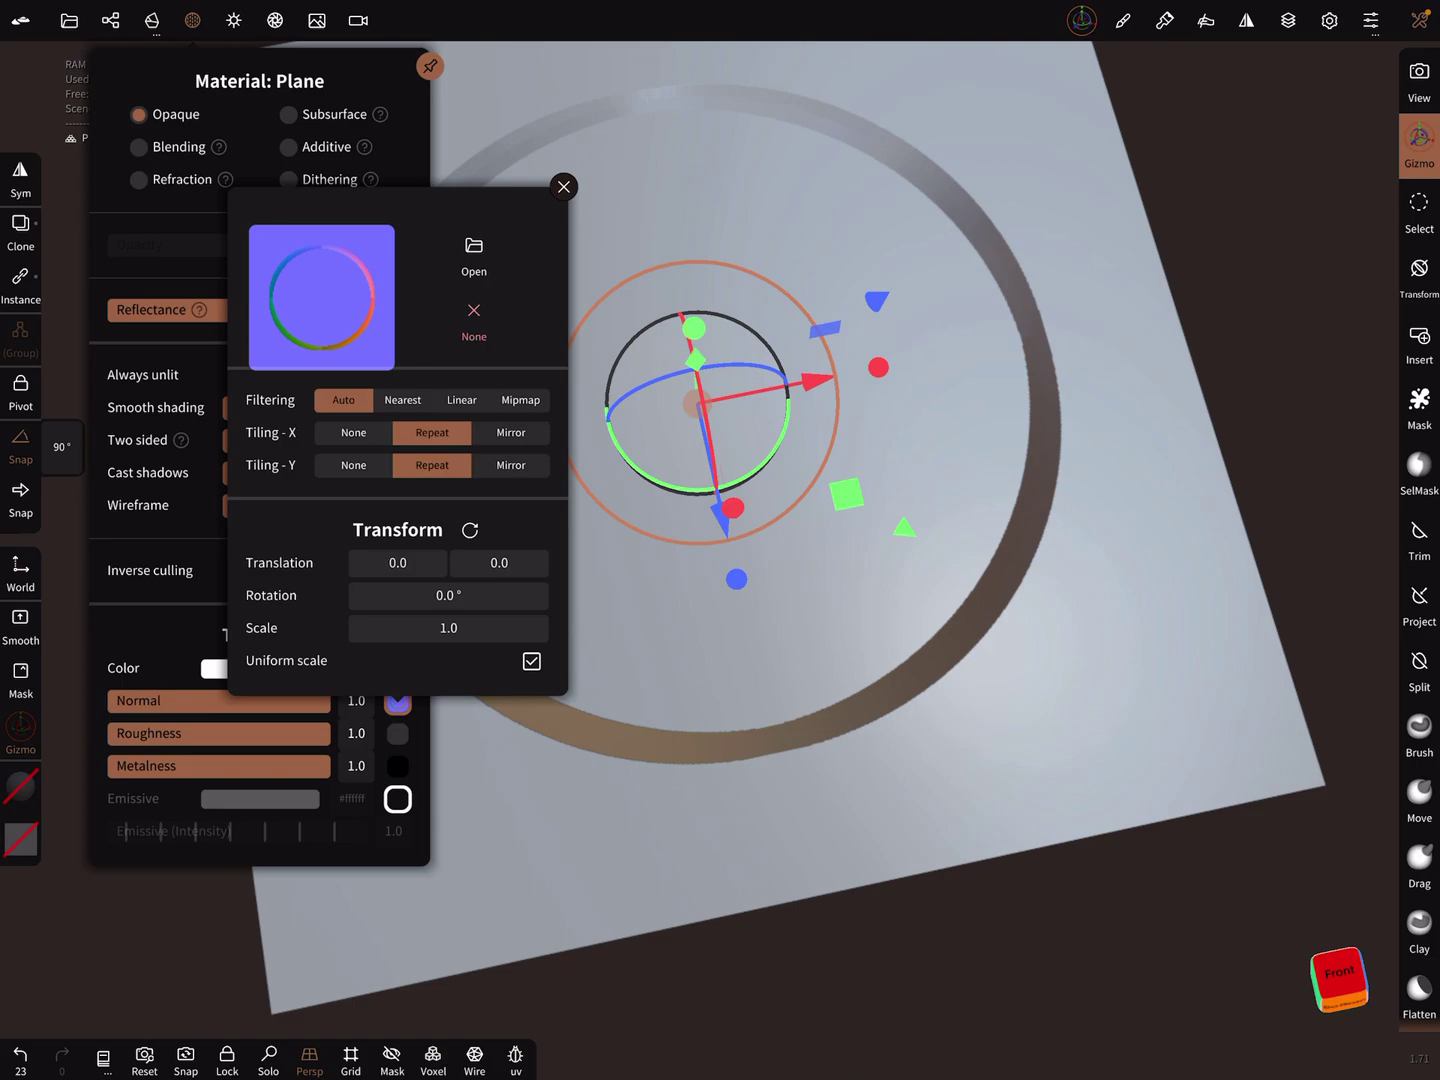
Orbit the plane to inspect the baked ring imprint from several angles.
mouse_move(986, 761)
mouse_down()
mouse_move(1118, 508)
mouse_move(861, 731)
mouse_up()
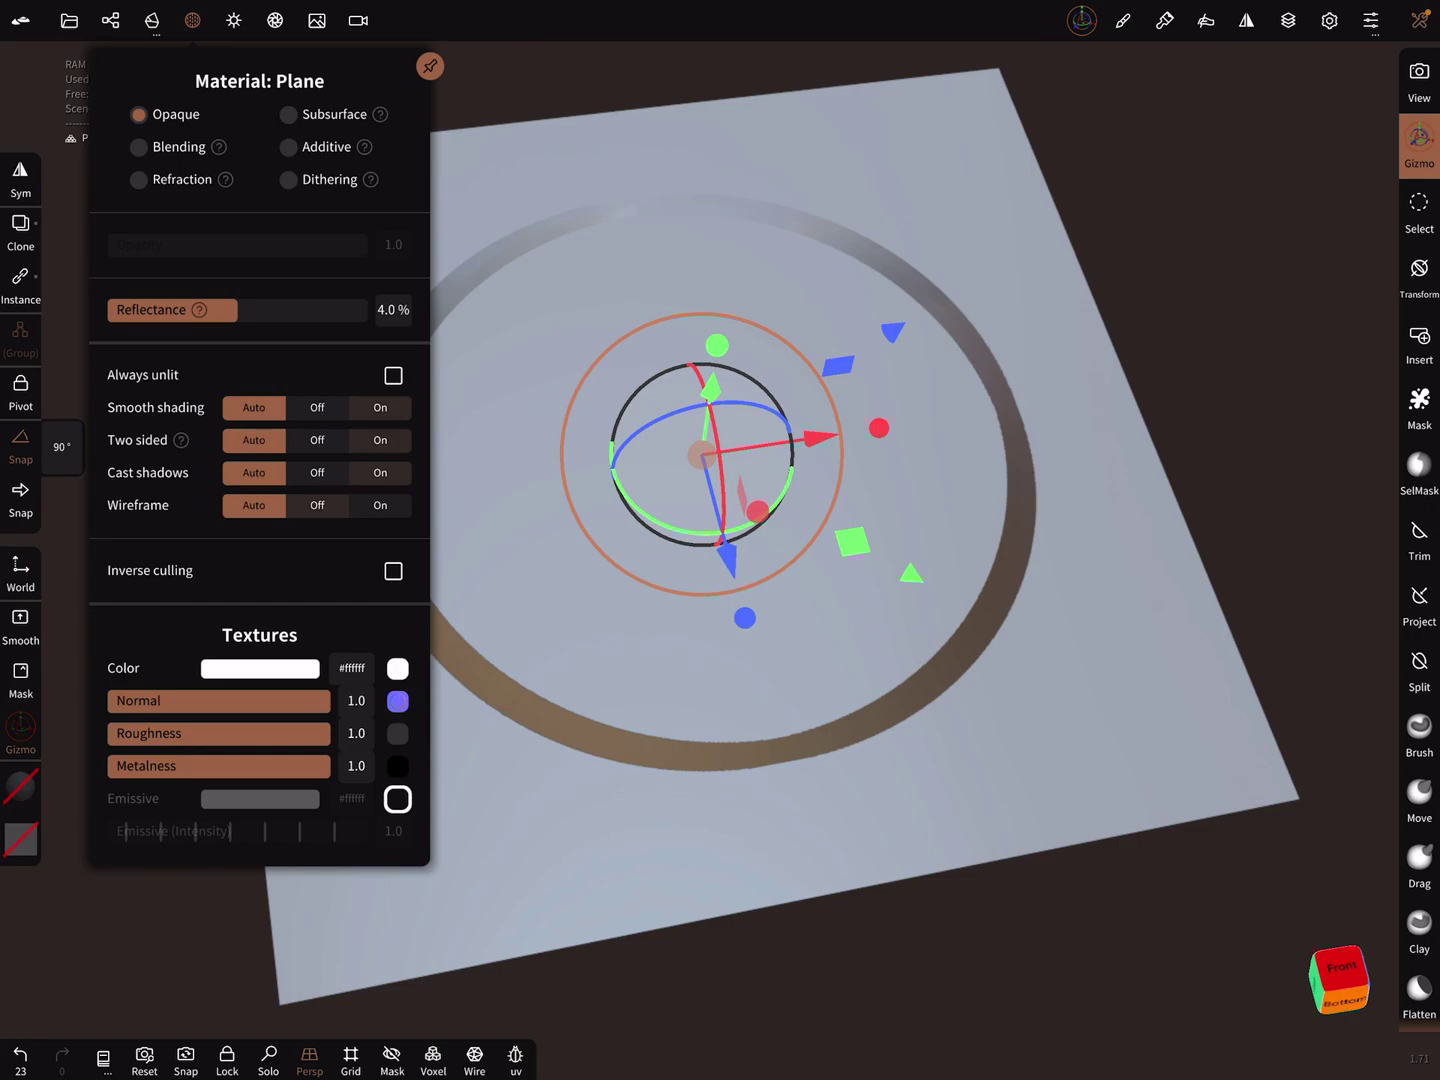
drag(1044, 643, 1046, 644)
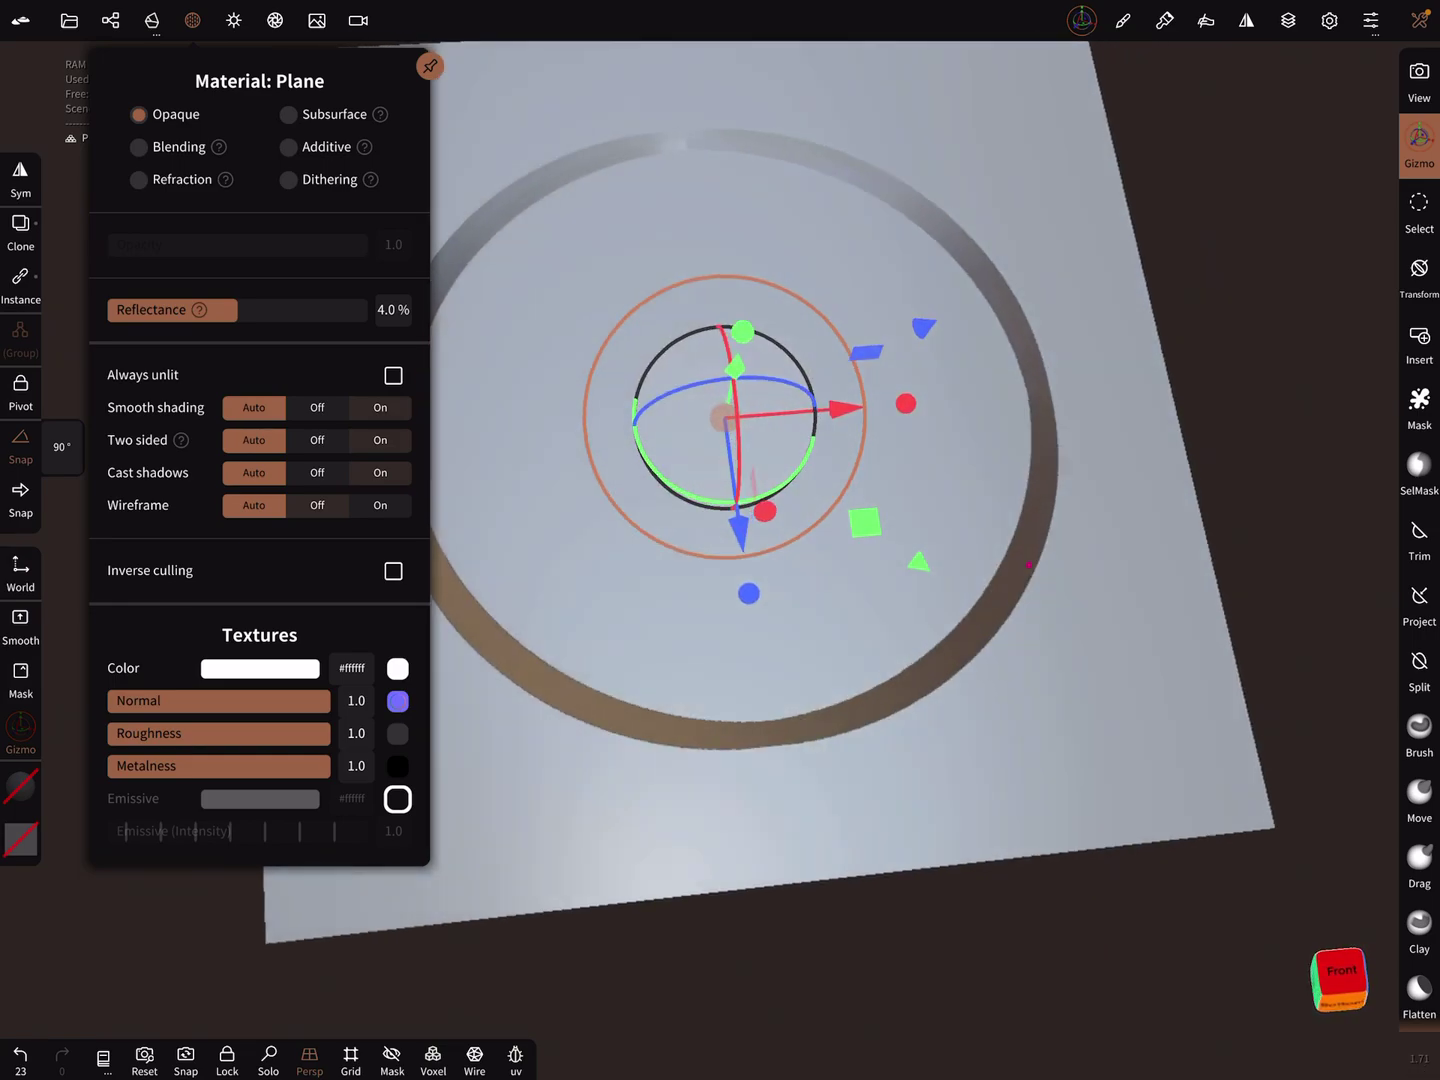
mouse_move(1028, 564)
mouse_down()
mouse_move(1097, 546)
mouse_move(955, 650)
mouse_up()
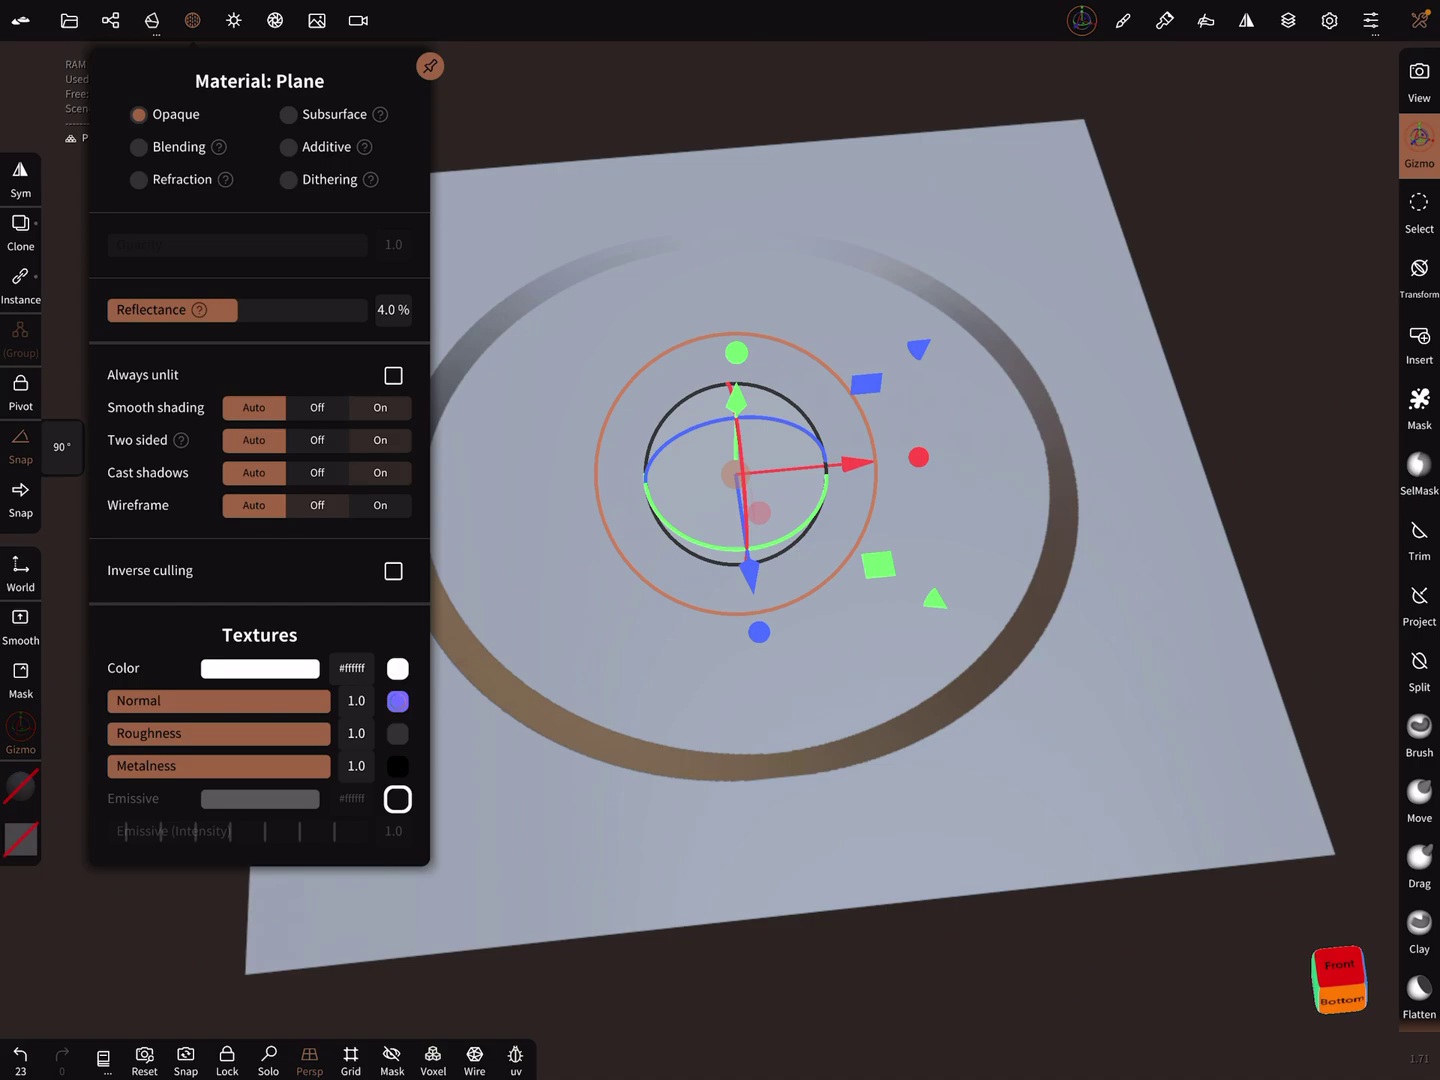
drag(955, 650, 985, 647)
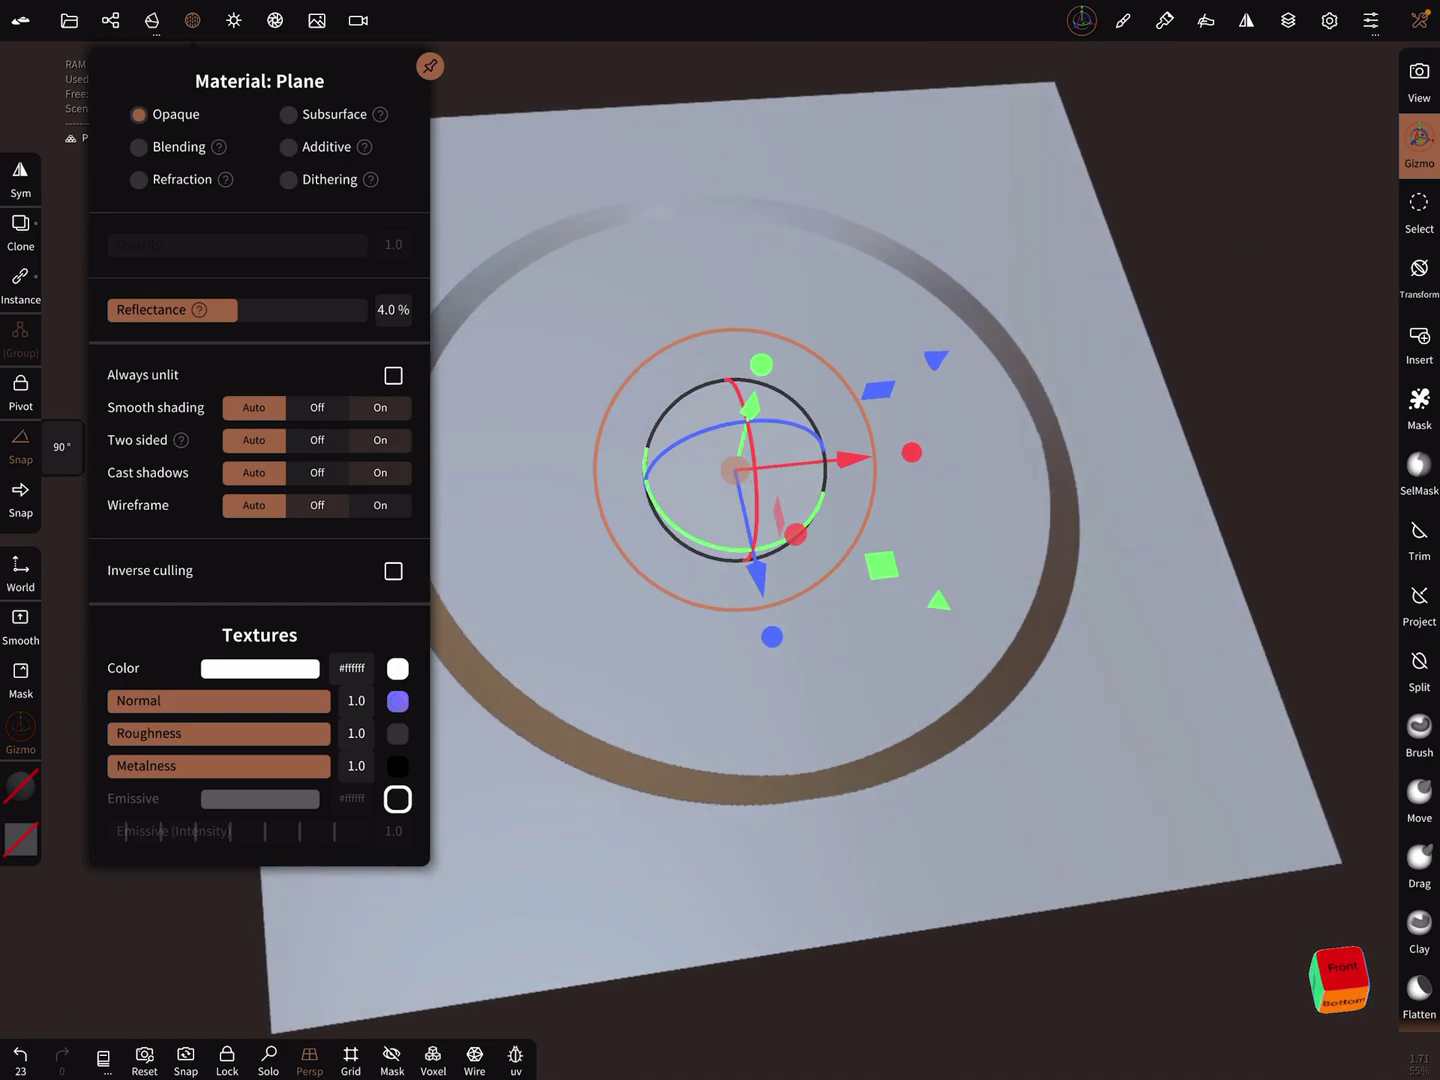
Undo back to before the sphere existed and face the plane from the front.
key(ctrl+z)
key(ctrl+z)
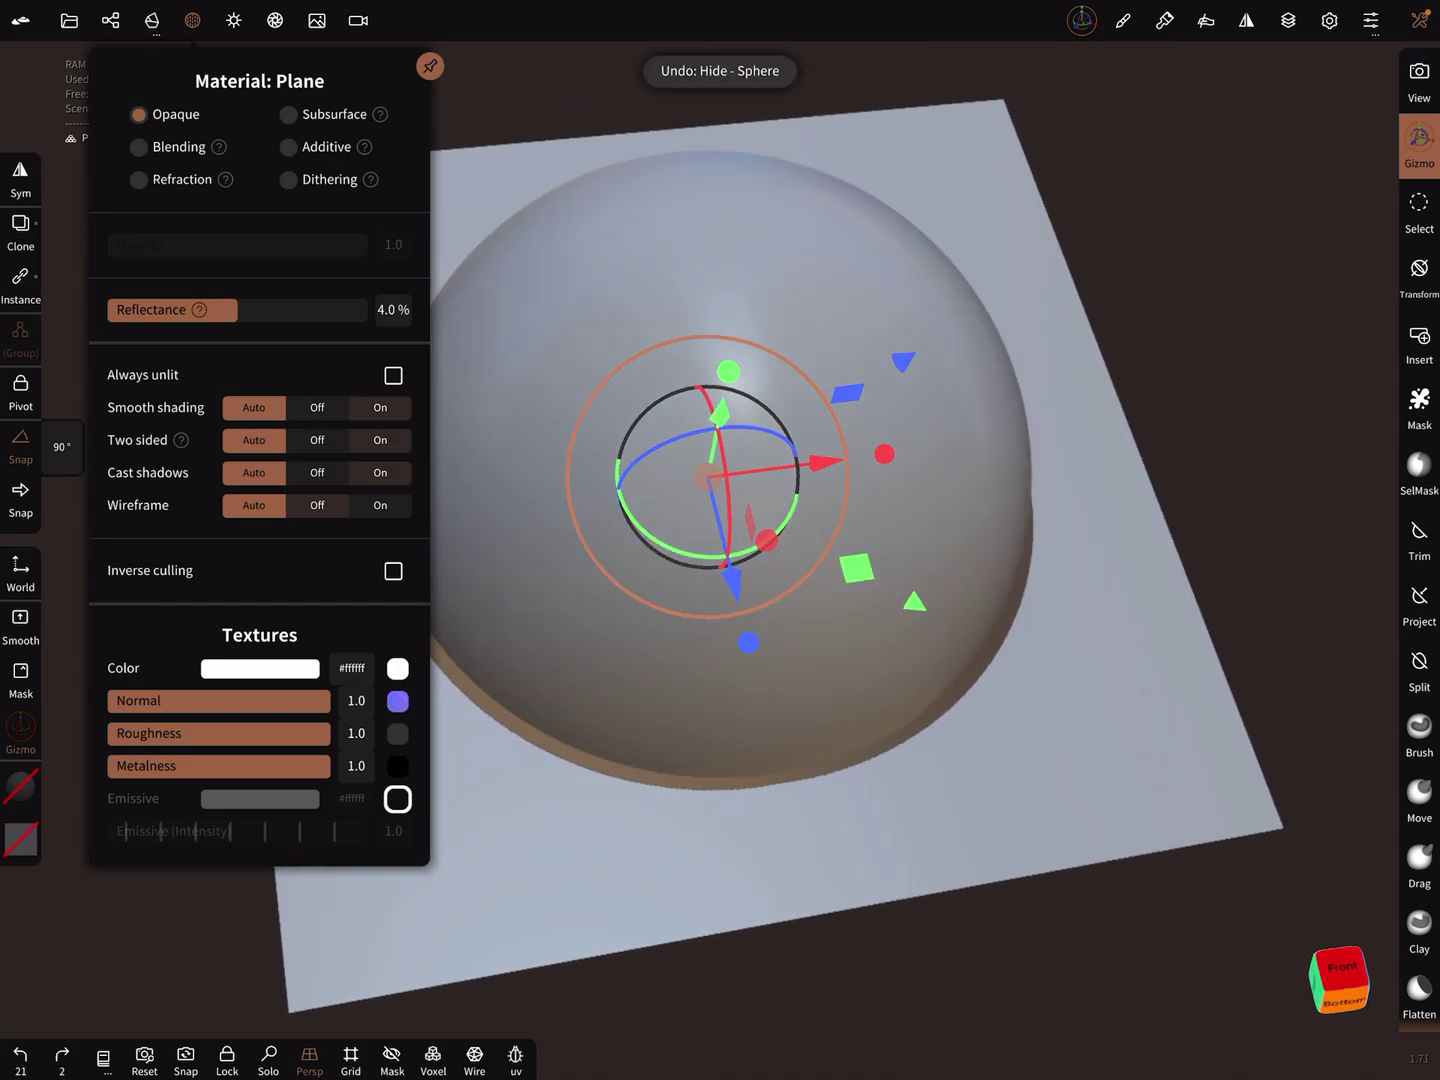
key(ctrl+z)
key(ctrl+z)
key(ctrl+z)
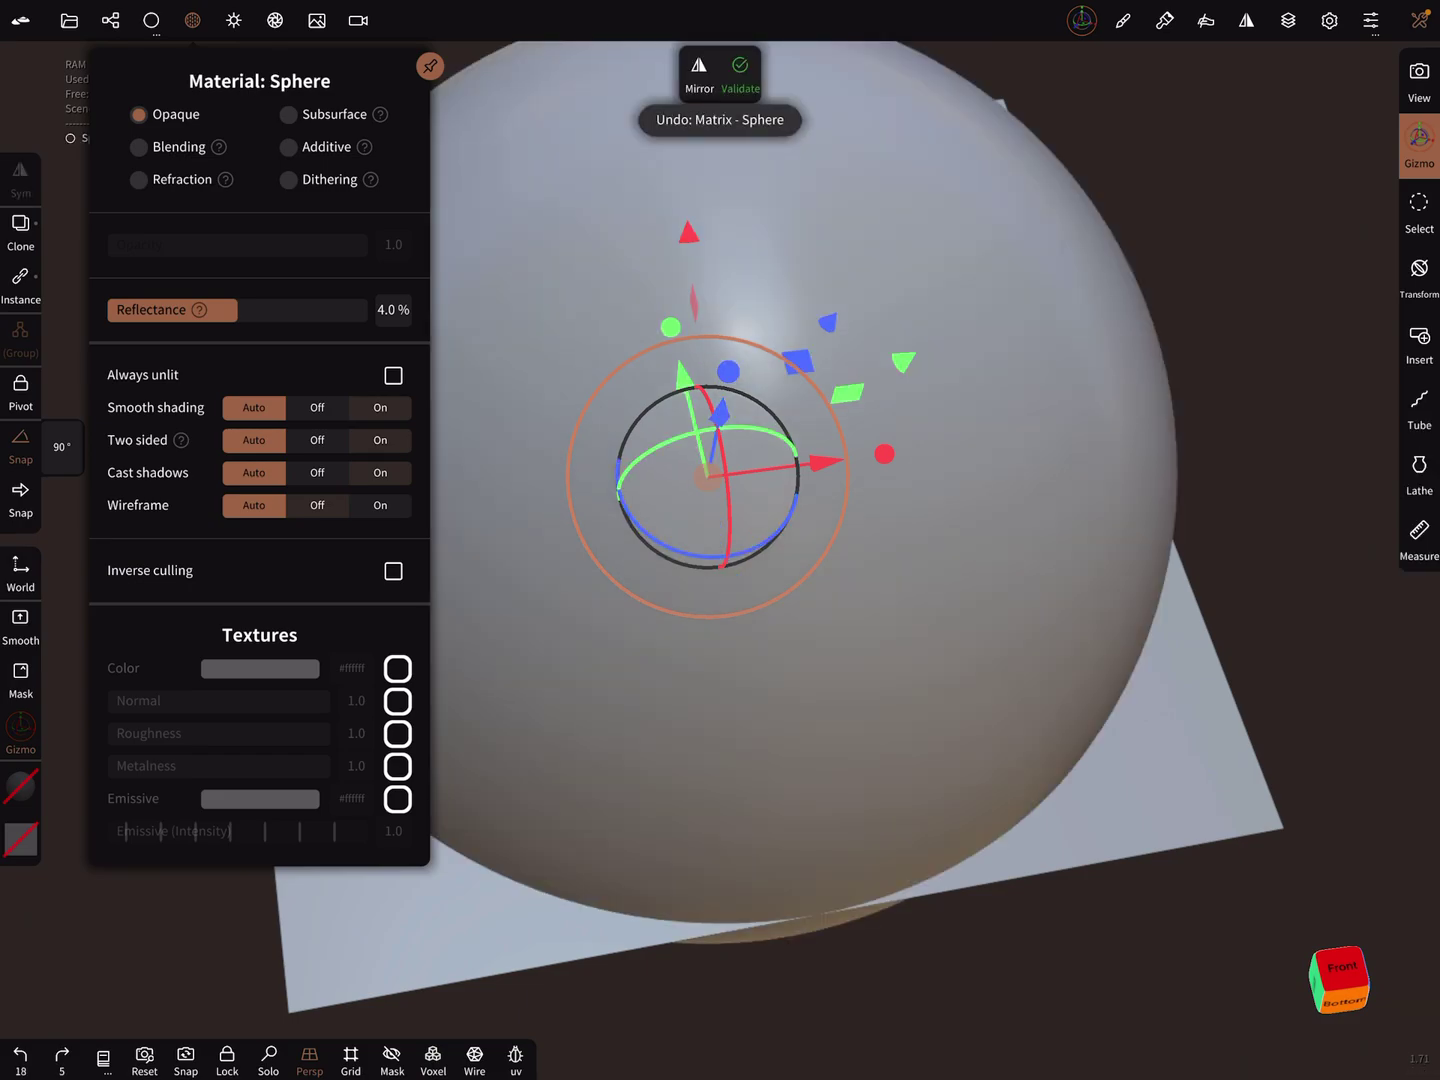
key(ctrl+z)
click(1341, 970)
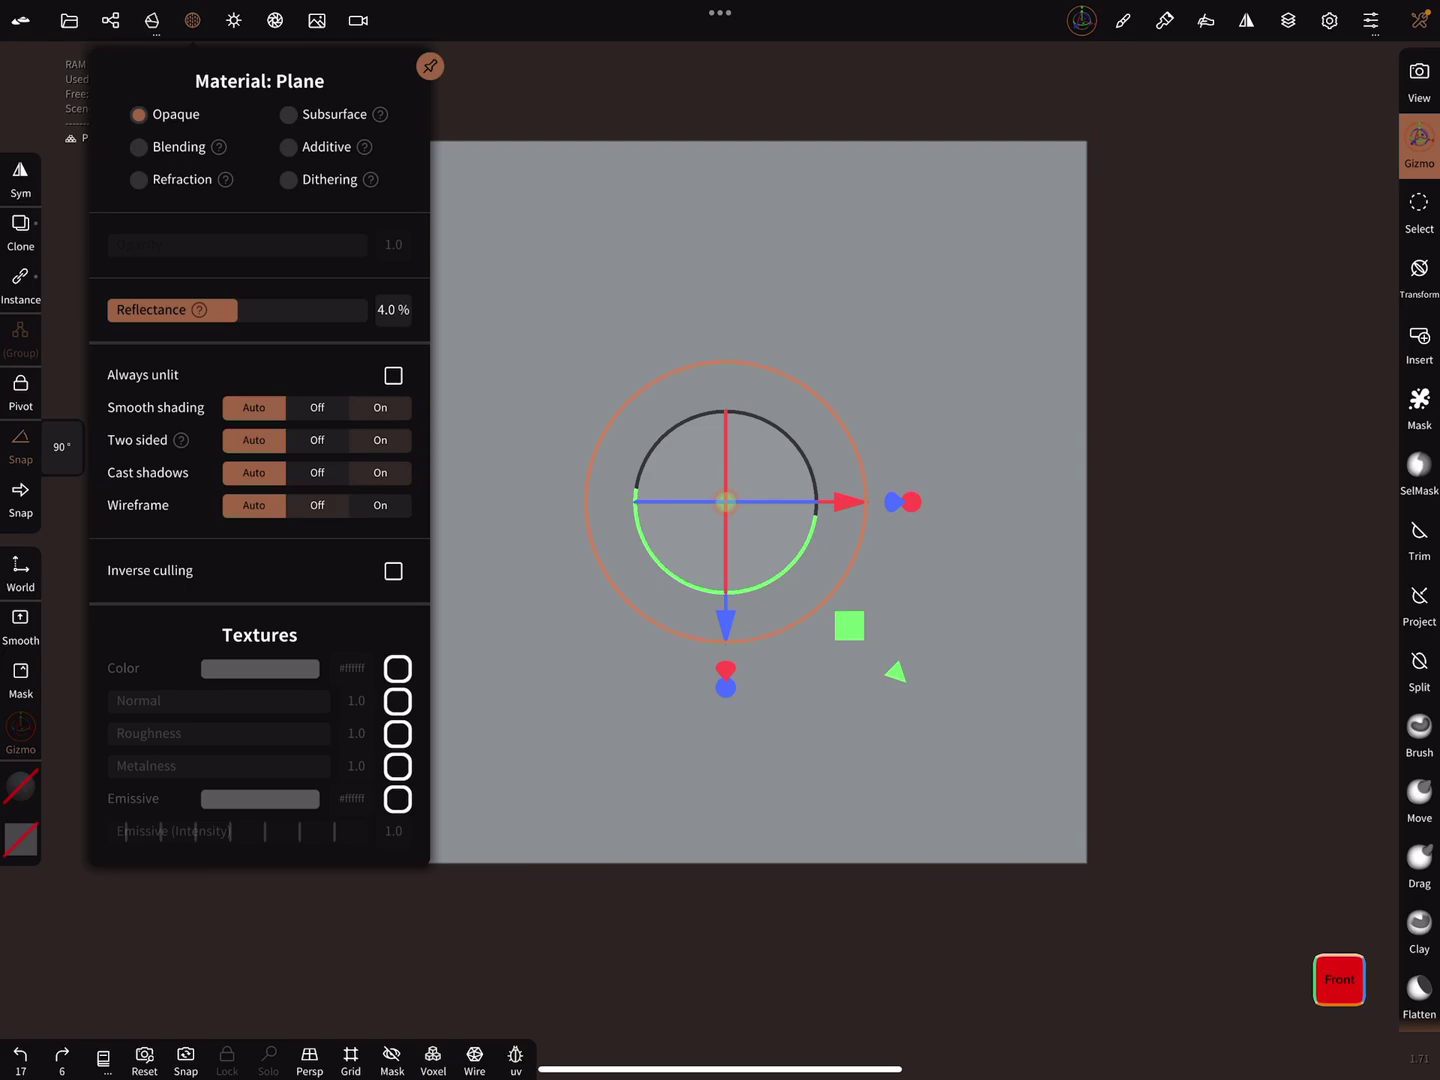
Add a new layer to the plane and switch to Paint with a smaller brush radius.
click(1288, 21)
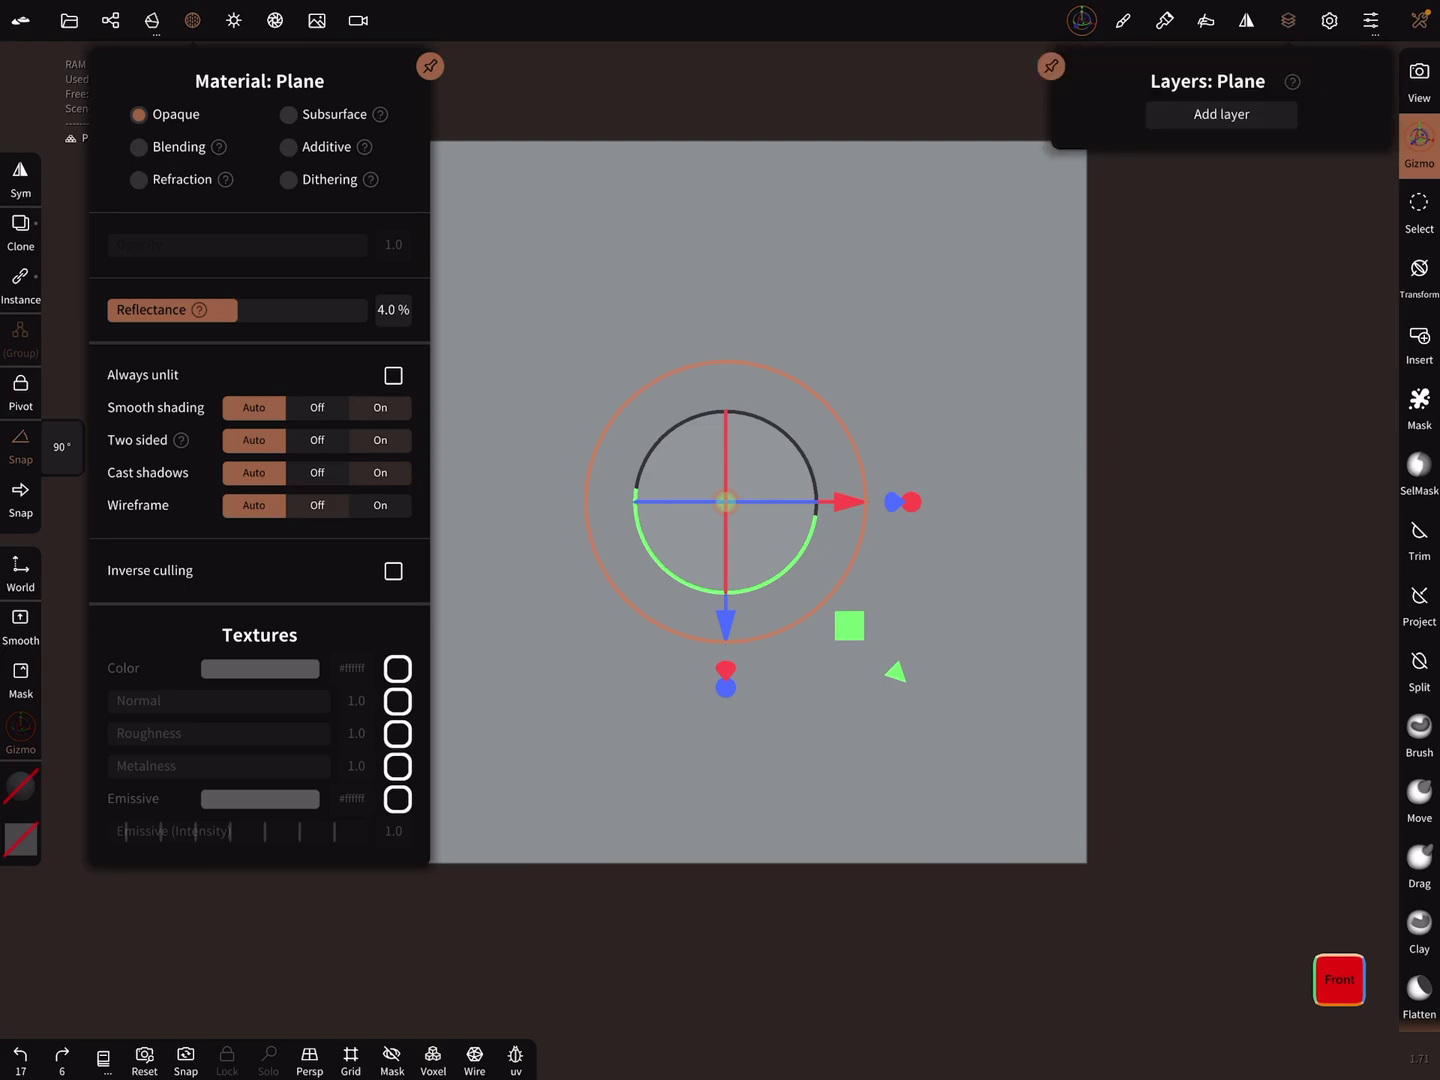
click(1221, 113)
click(1419, 146)
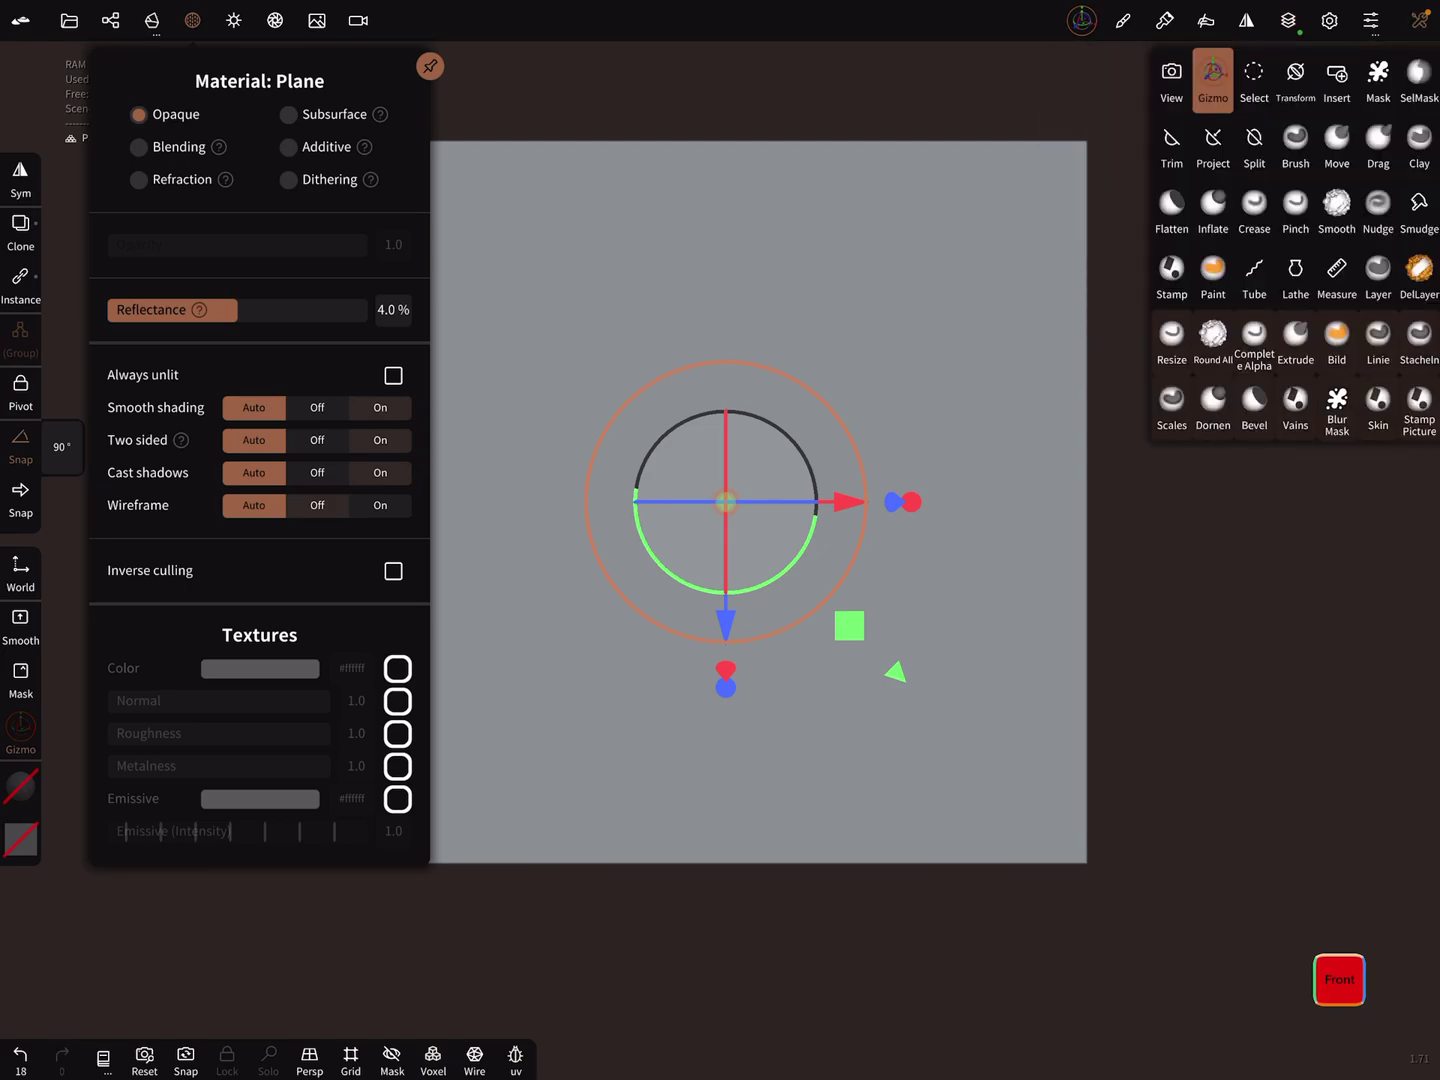
click(1212, 275)
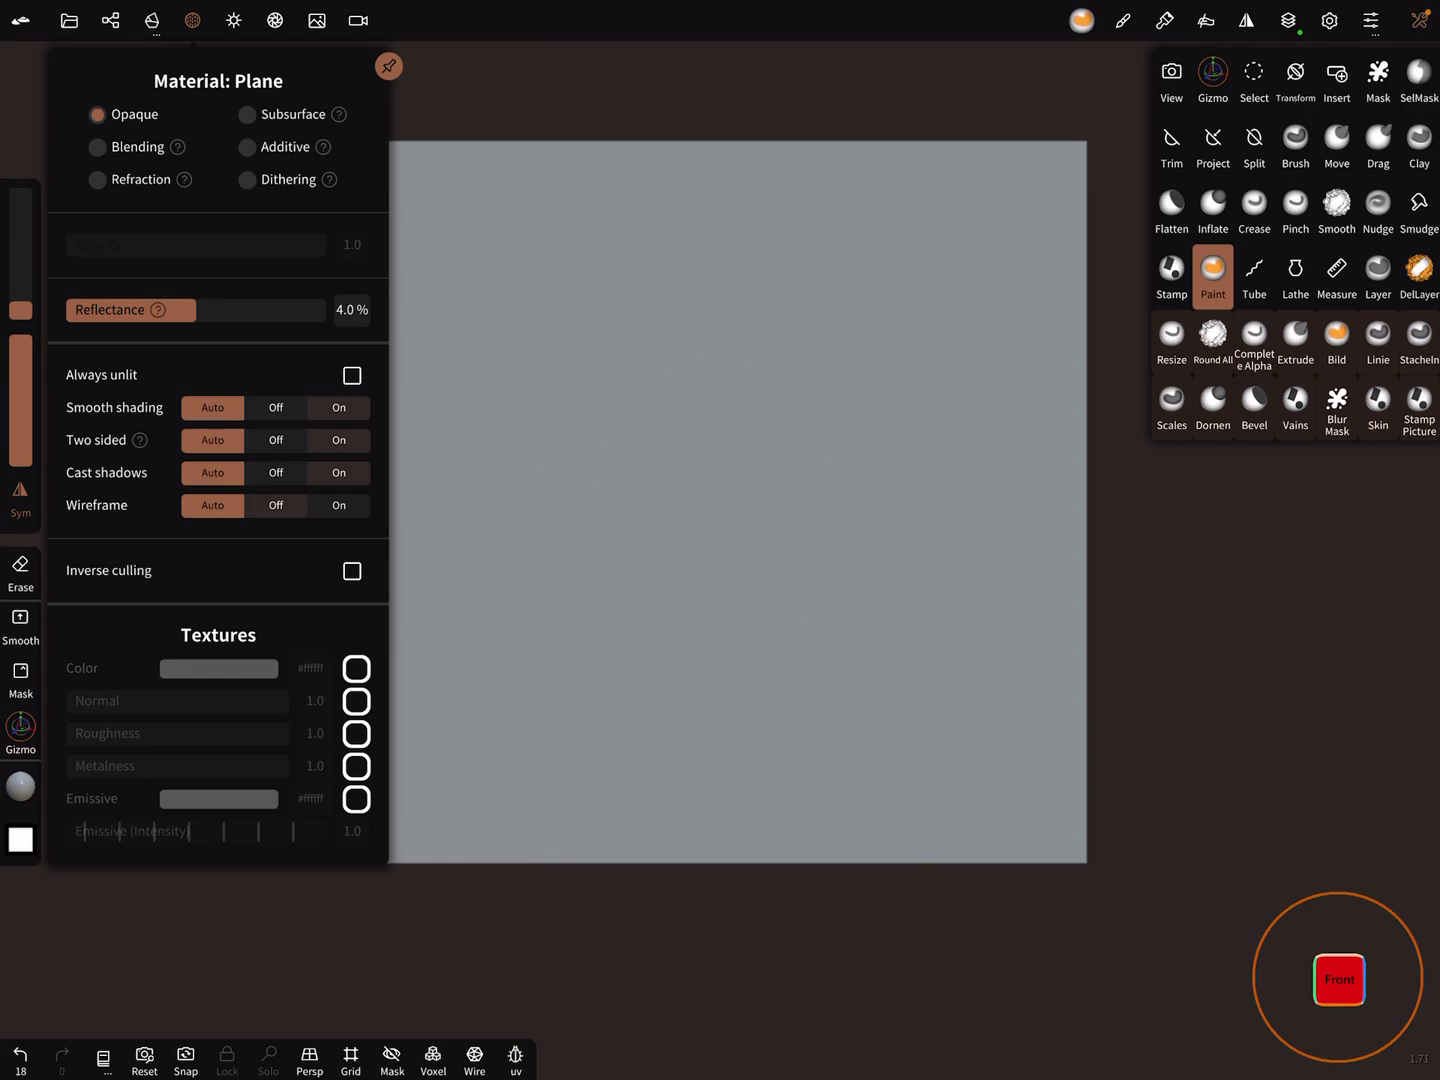
drag(21, 309, 20, 314)
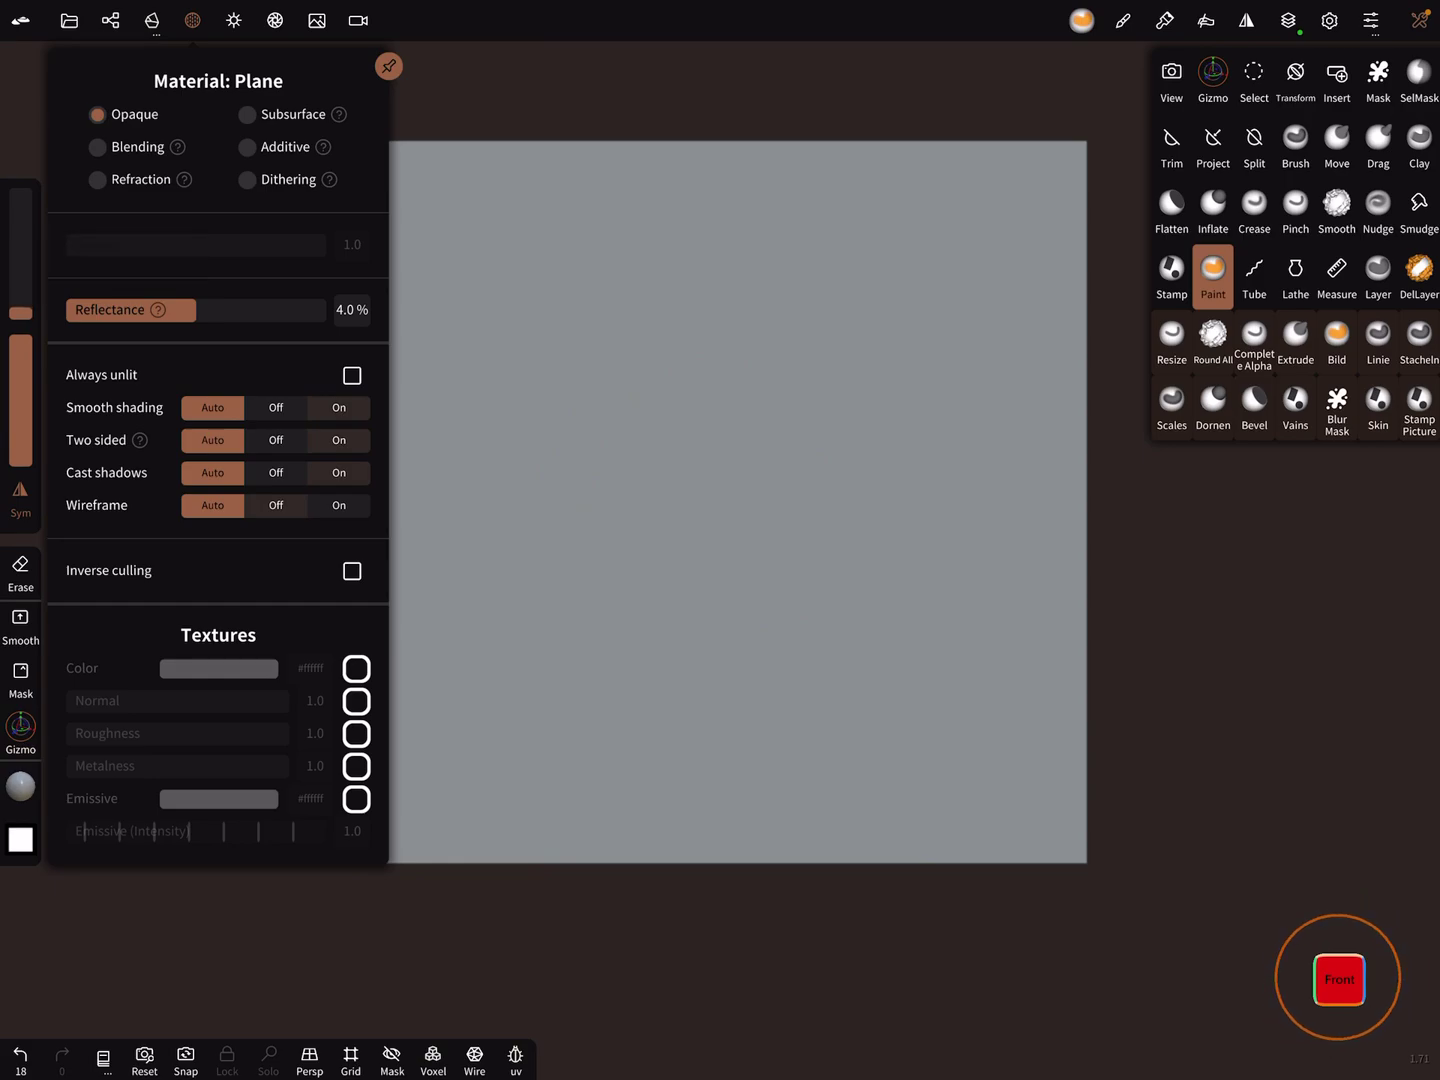
Set the paint colour to red in the painting settings.
click(1164, 20)
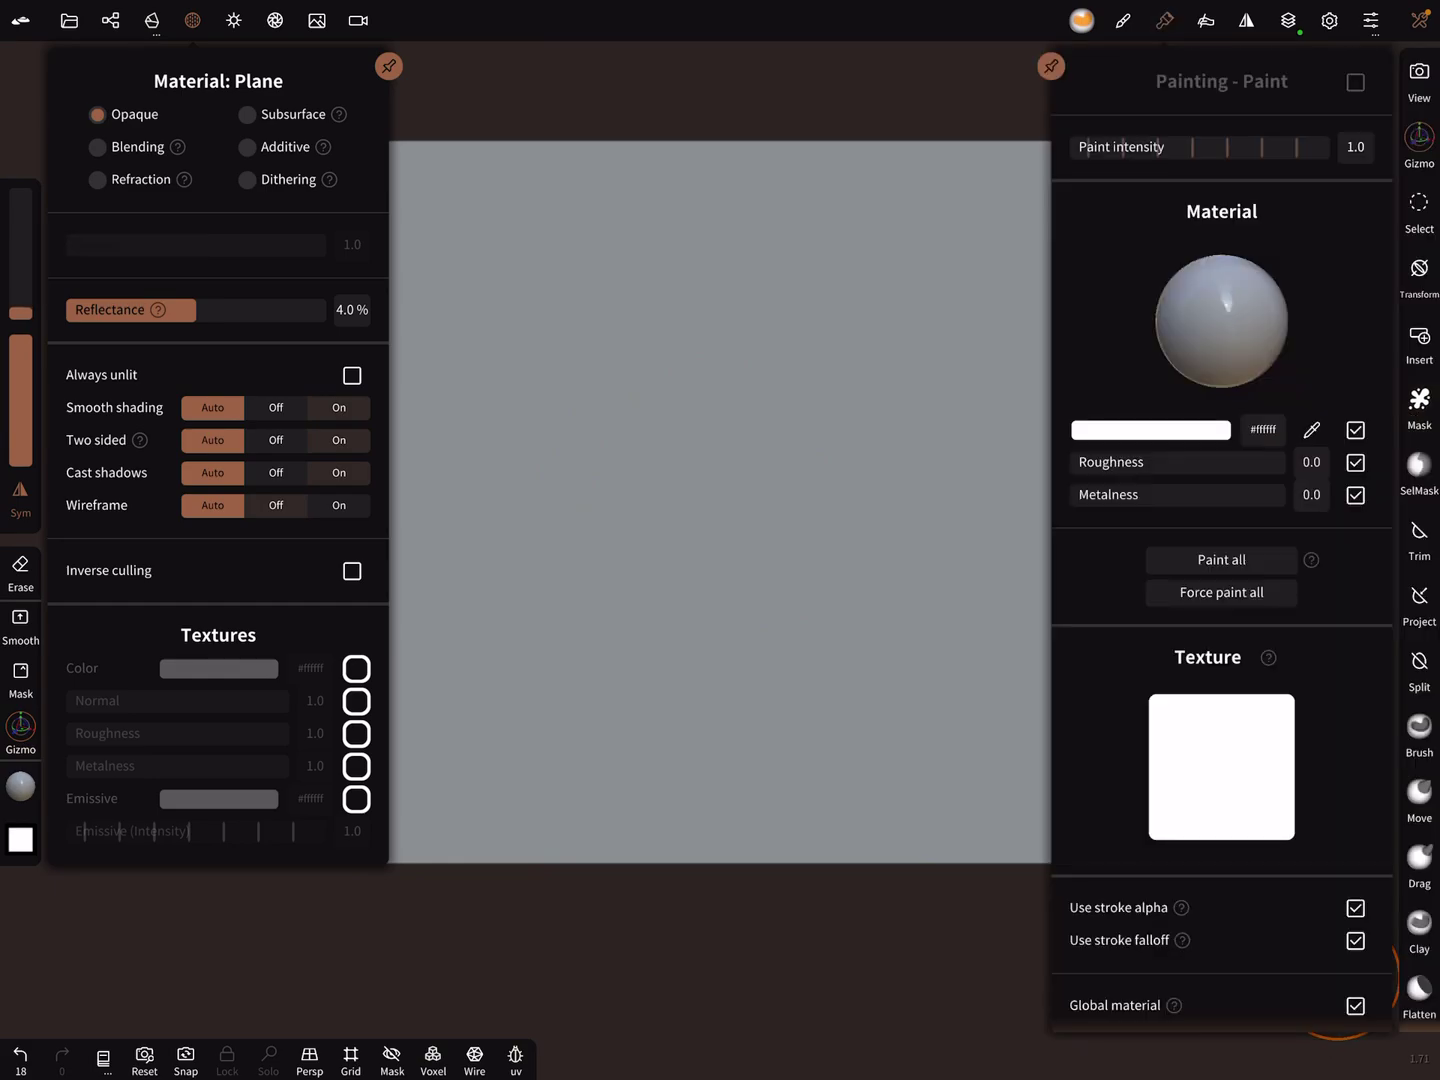
click(1150, 429)
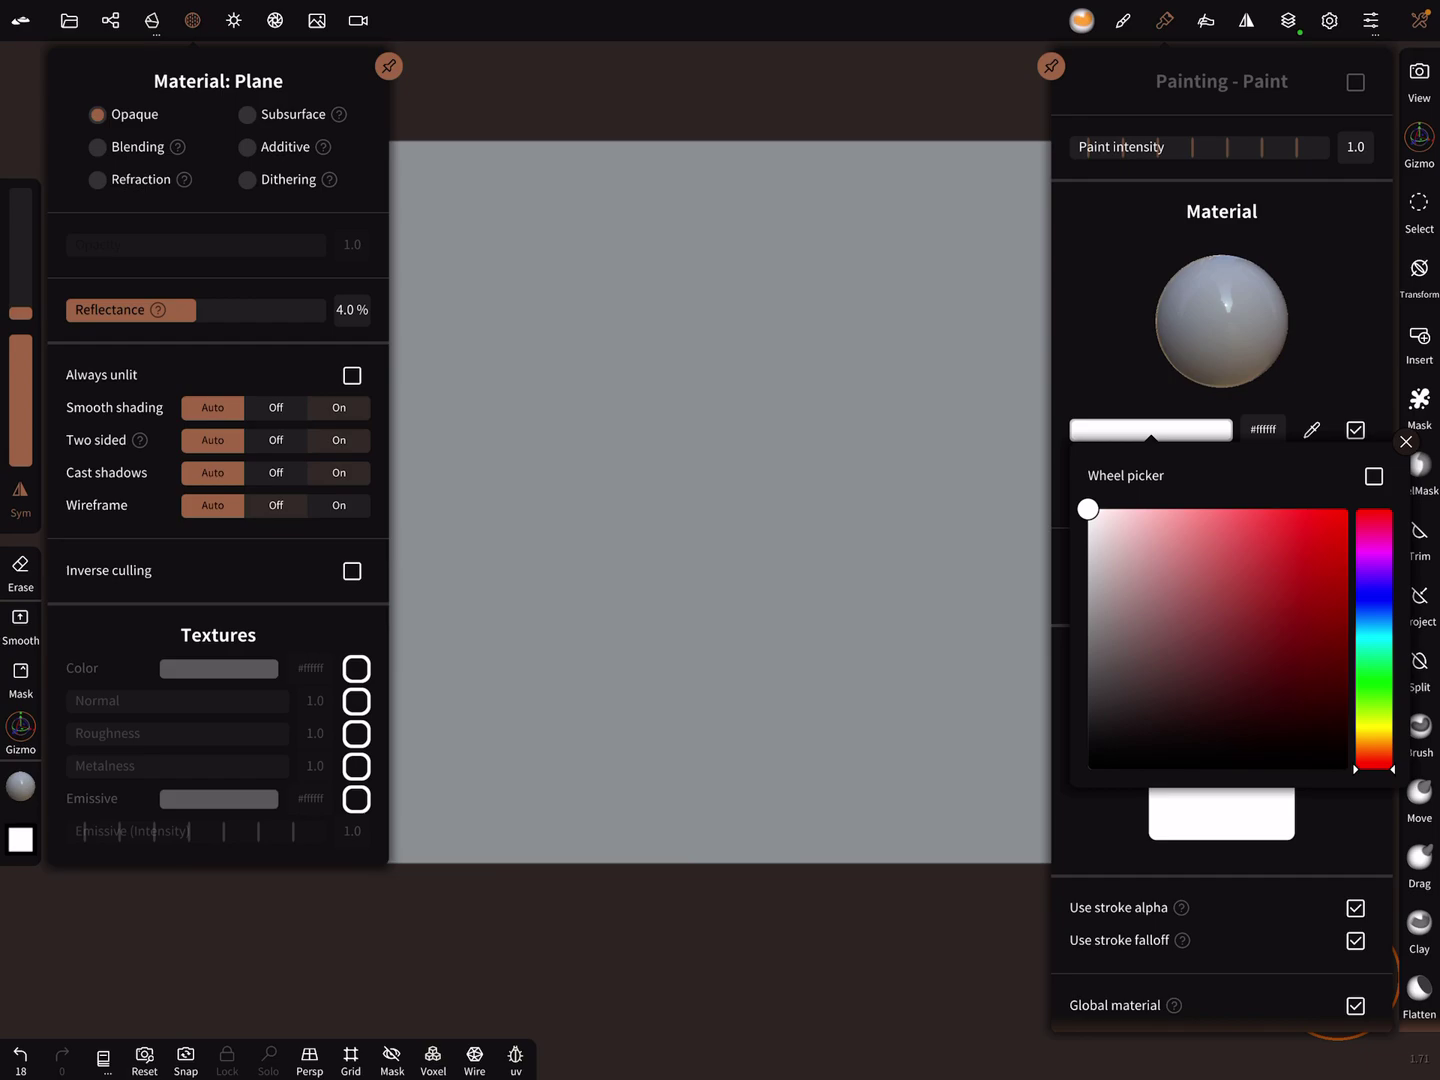
drag(1087, 508, 1250, 509)
click(1123, 21)
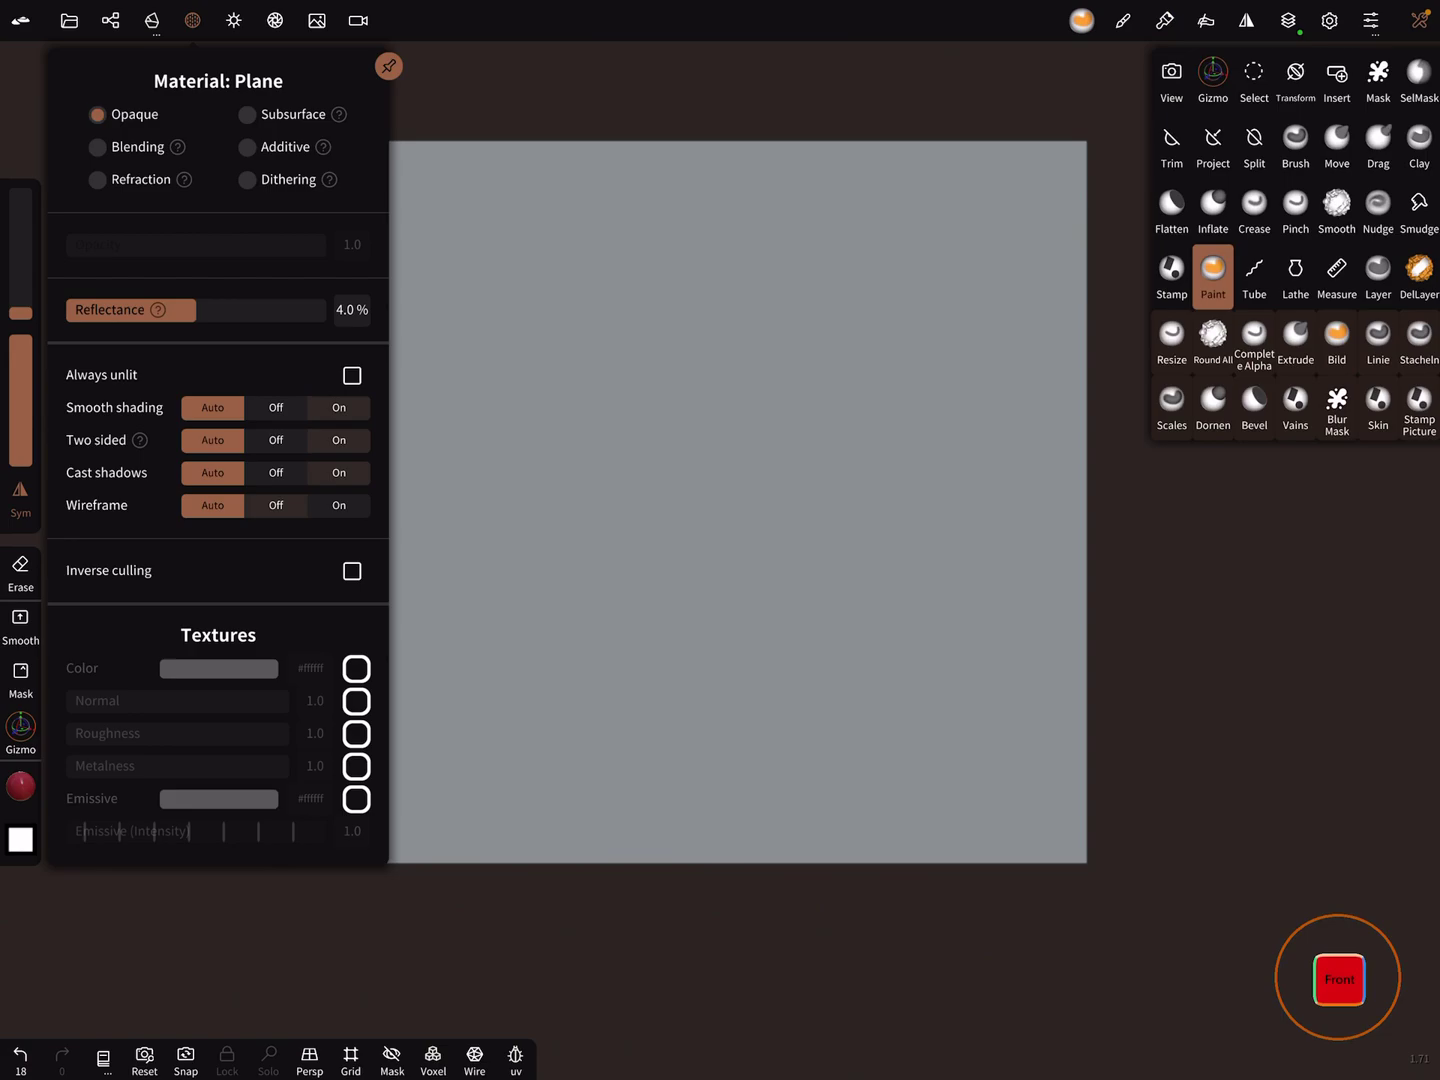
Paint mirrored red X shapes plus a bottom blob and a notched central blob on the plane.
drag(478, 277, 579, 376)
drag(481, 355, 623, 242)
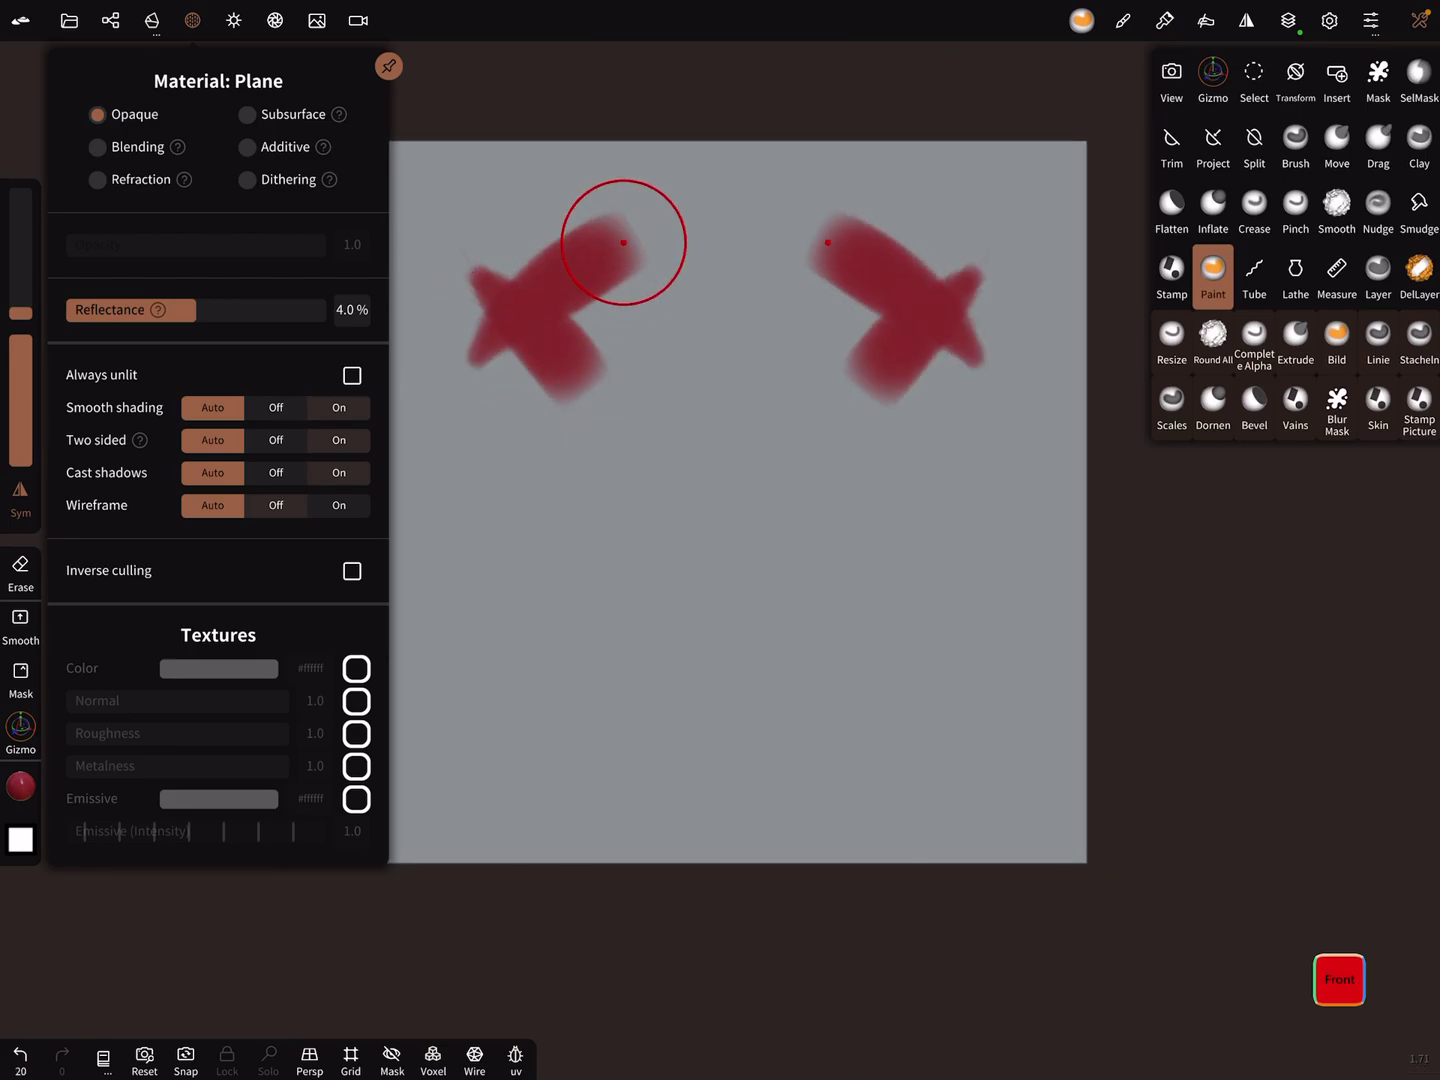
drag(433, 464, 596, 631)
drag(463, 607, 621, 486)
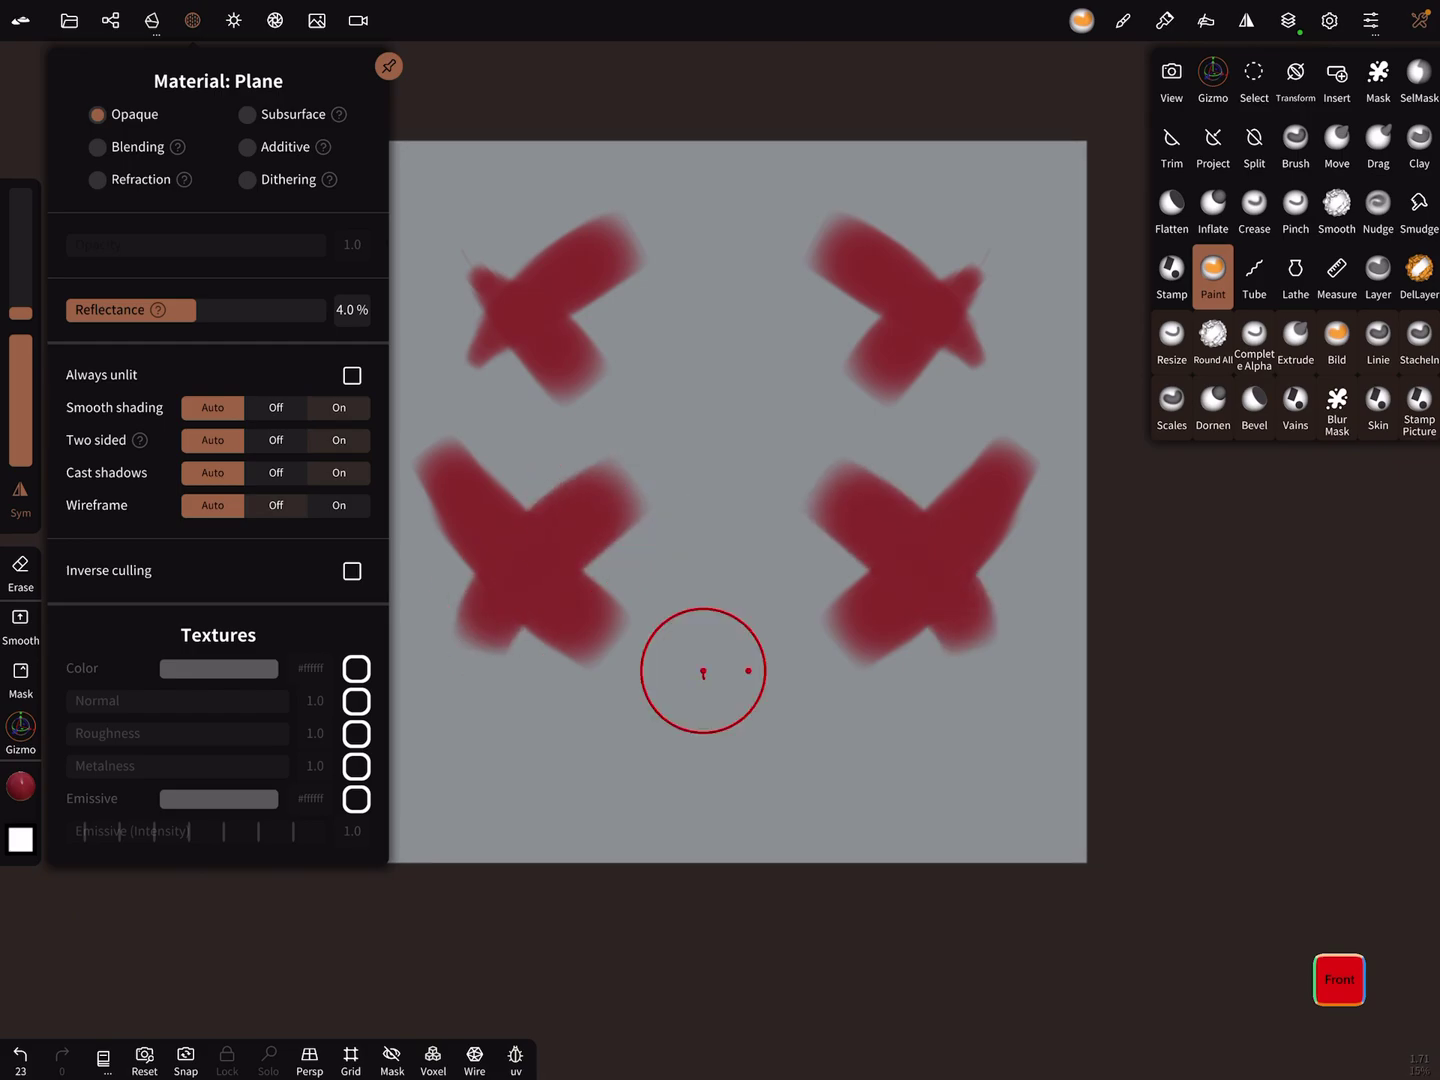
drag(699, 670, 787, 793)
drag(726, 529, 748, 354)
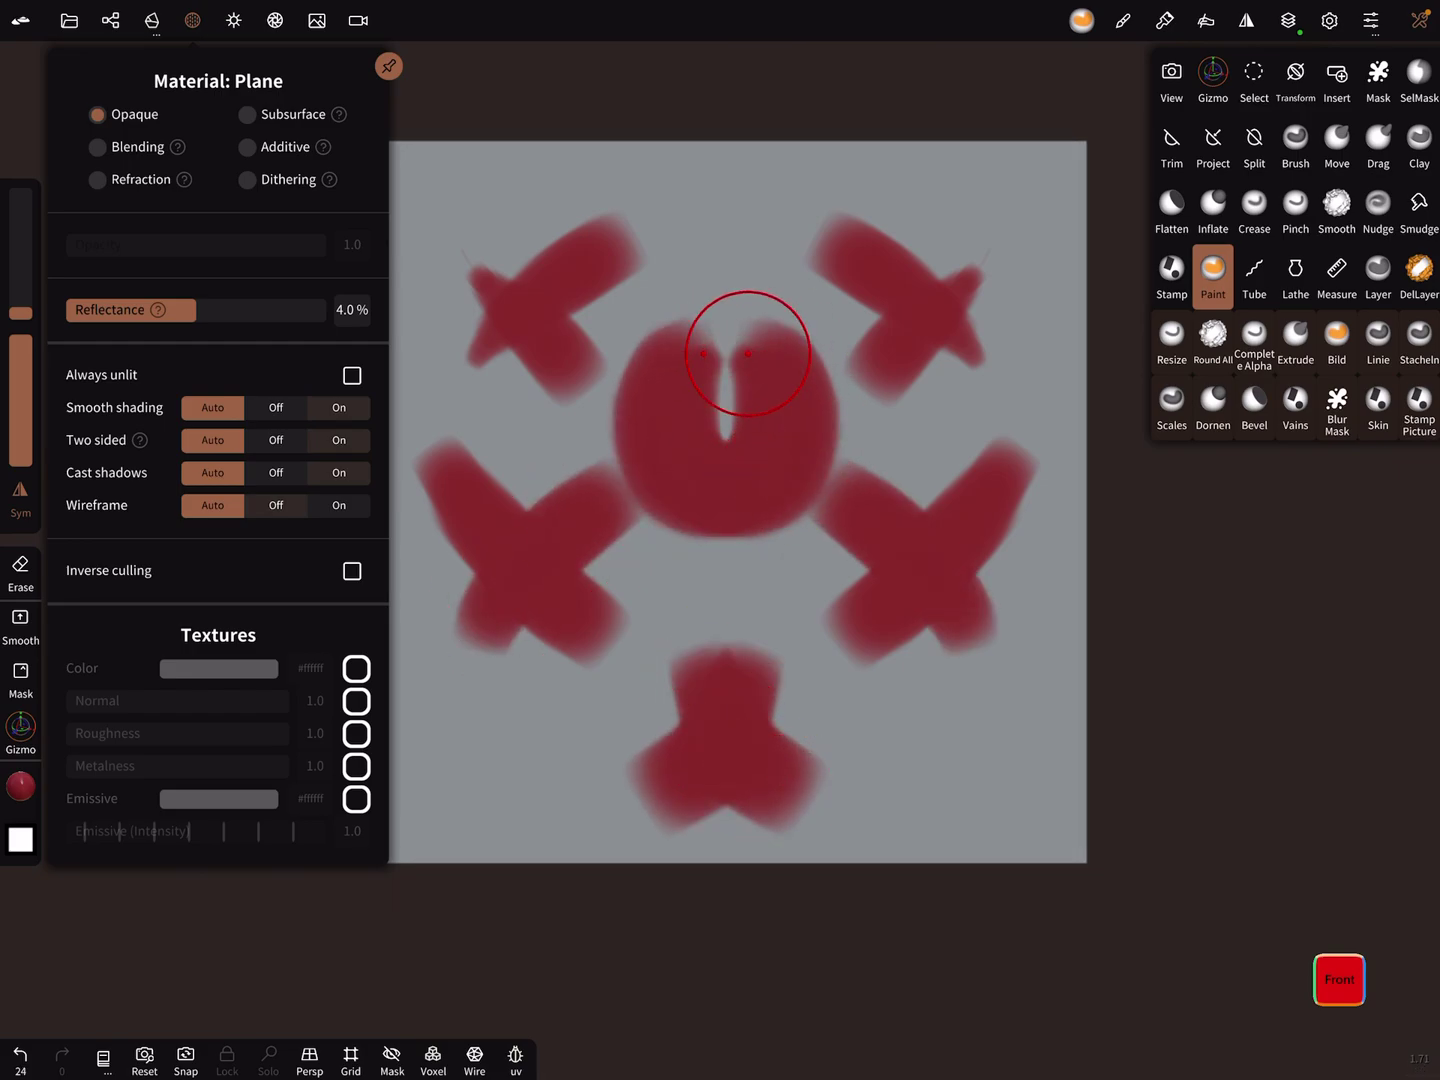
mouse_move(749, 353)
middle_down()
mouse_move(917, 714)
mouse_move(1248, 530)
mouse_move(1122, 579)
mouse_move(1177, 549)
middle_up()
scroll(1224, 684, up, 3)
Extract layer 0's painted shapes as a raised Shell object, checking the closing-action help first.
click(1288, 21)
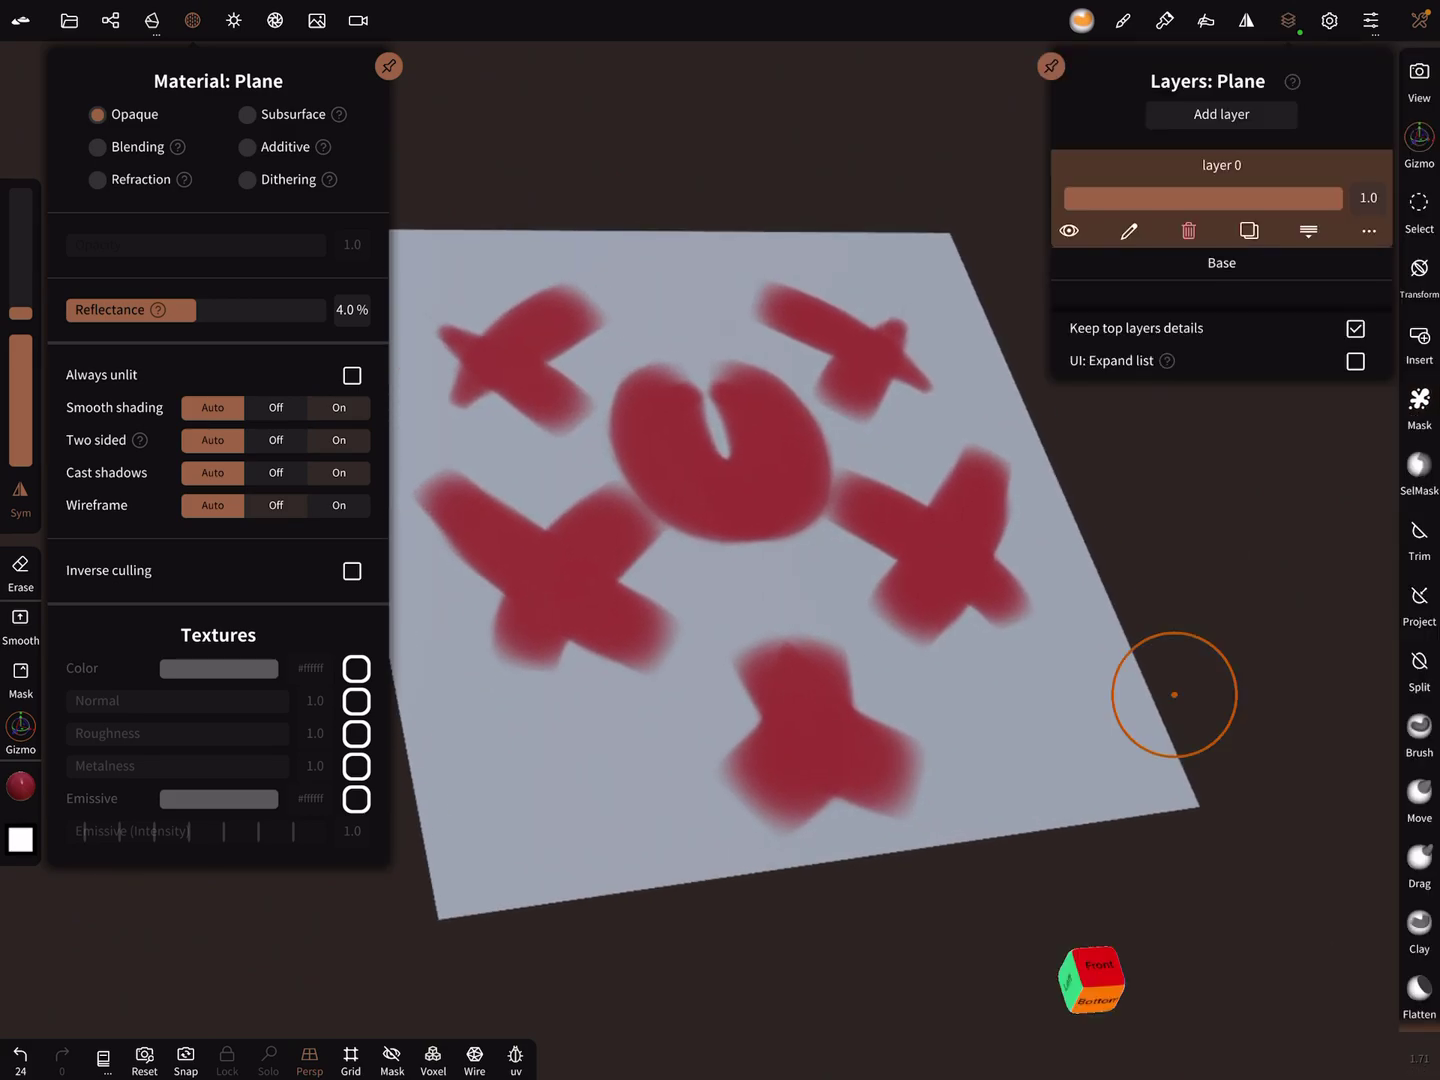
click(1369, 231)
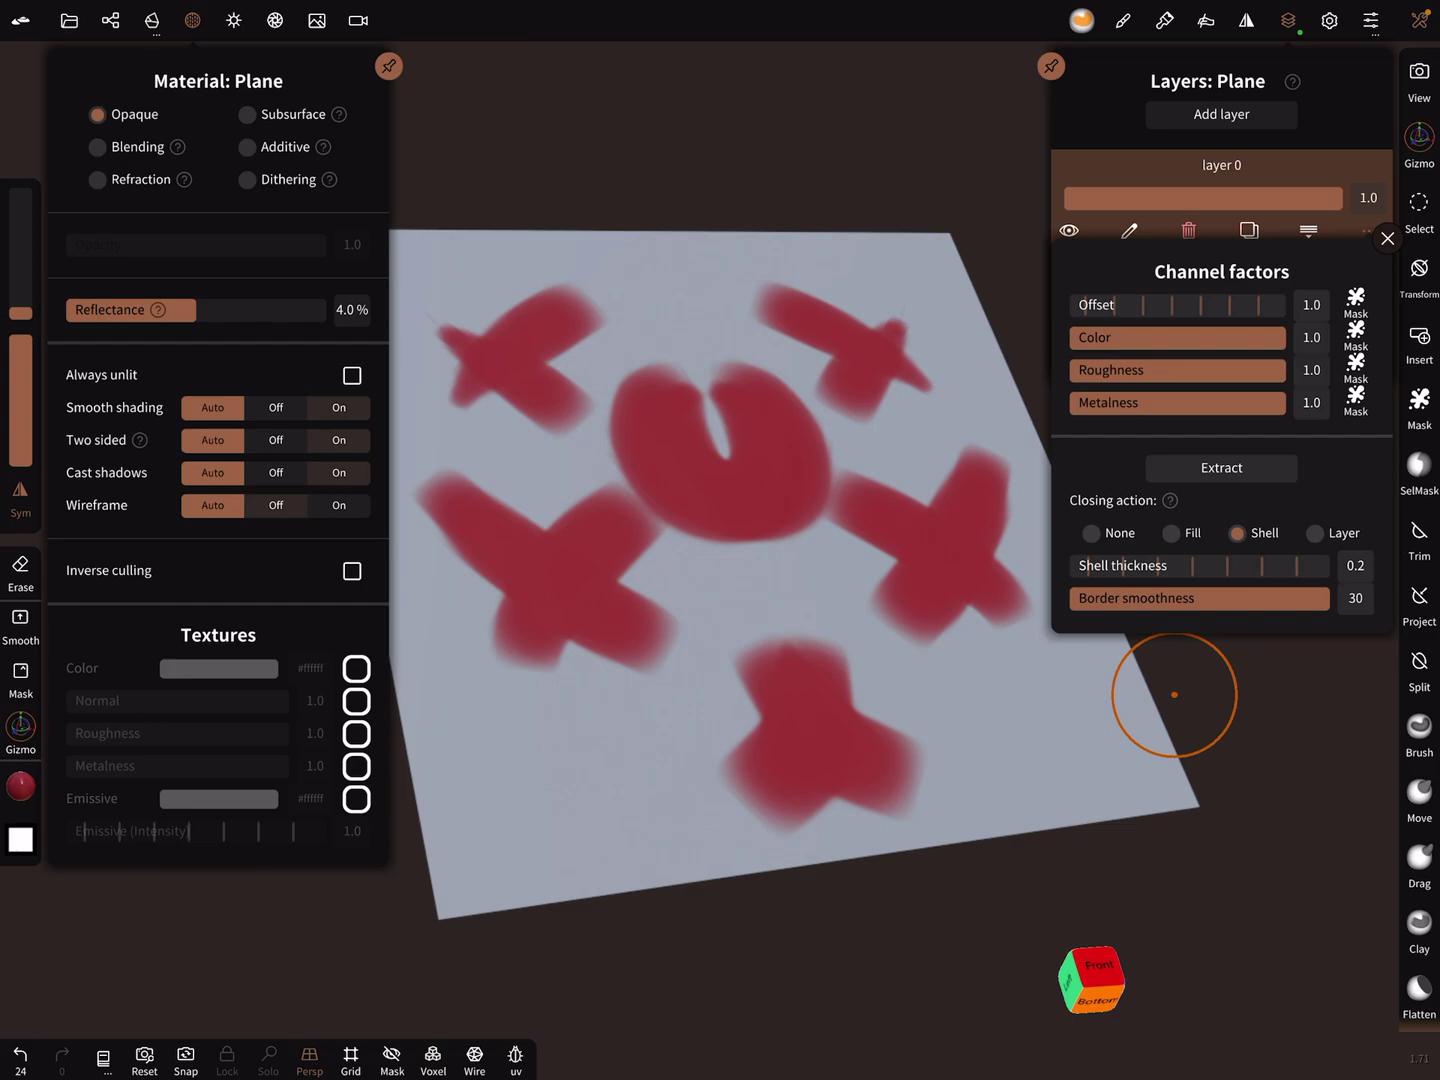
click(1170, 499)
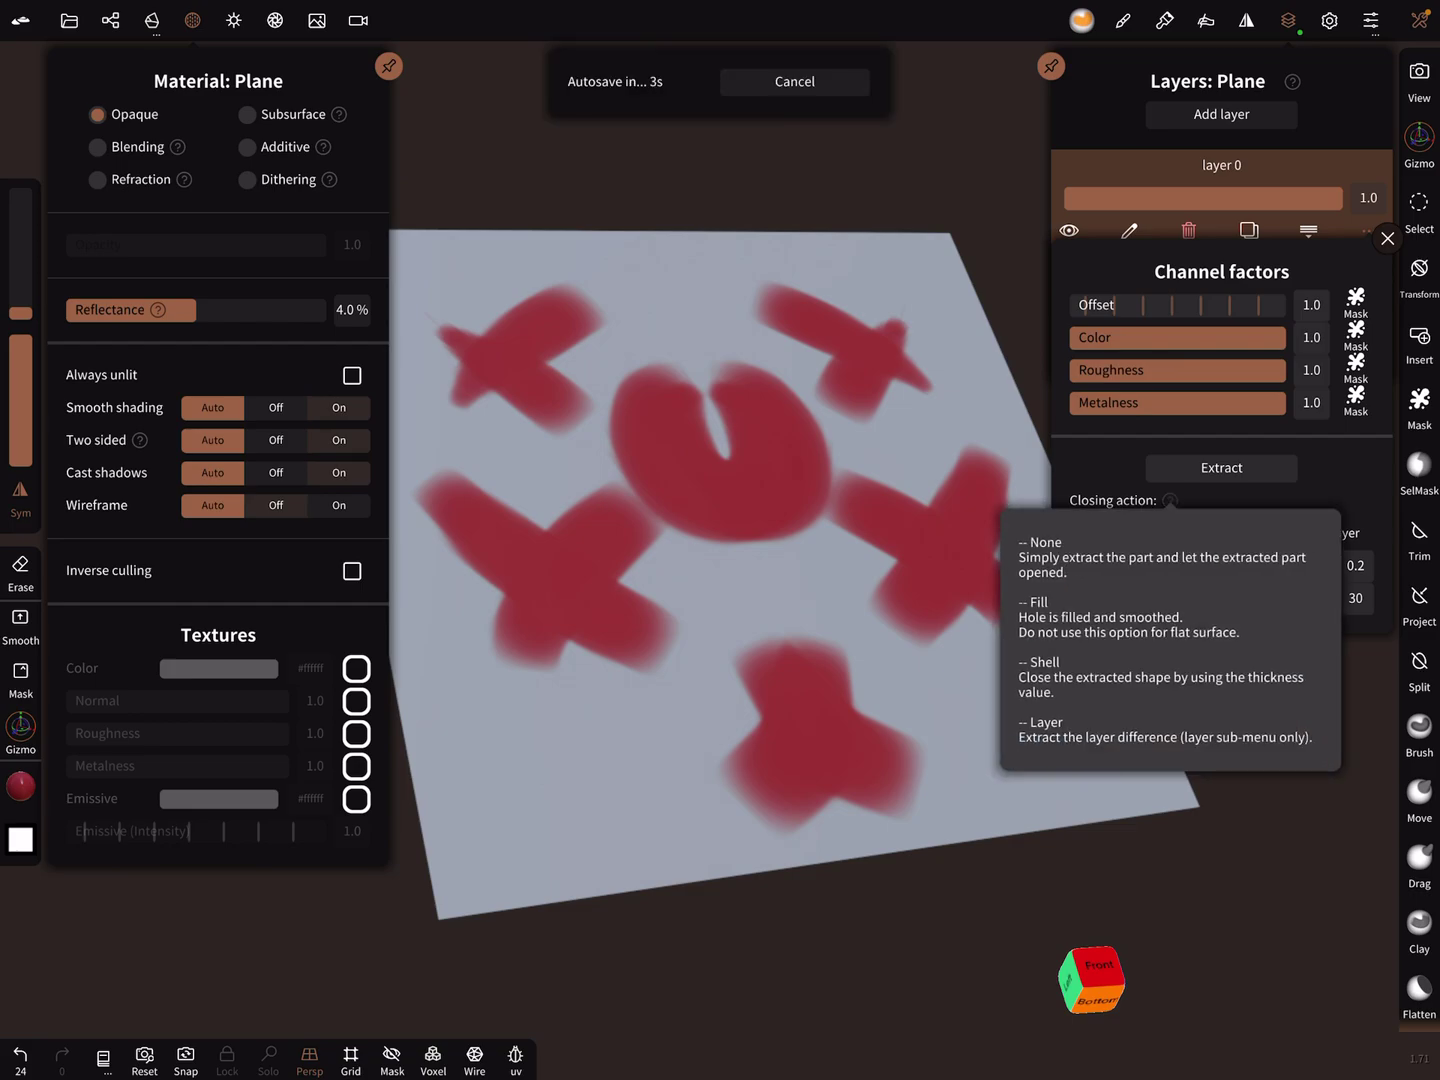
click(1175, 694)
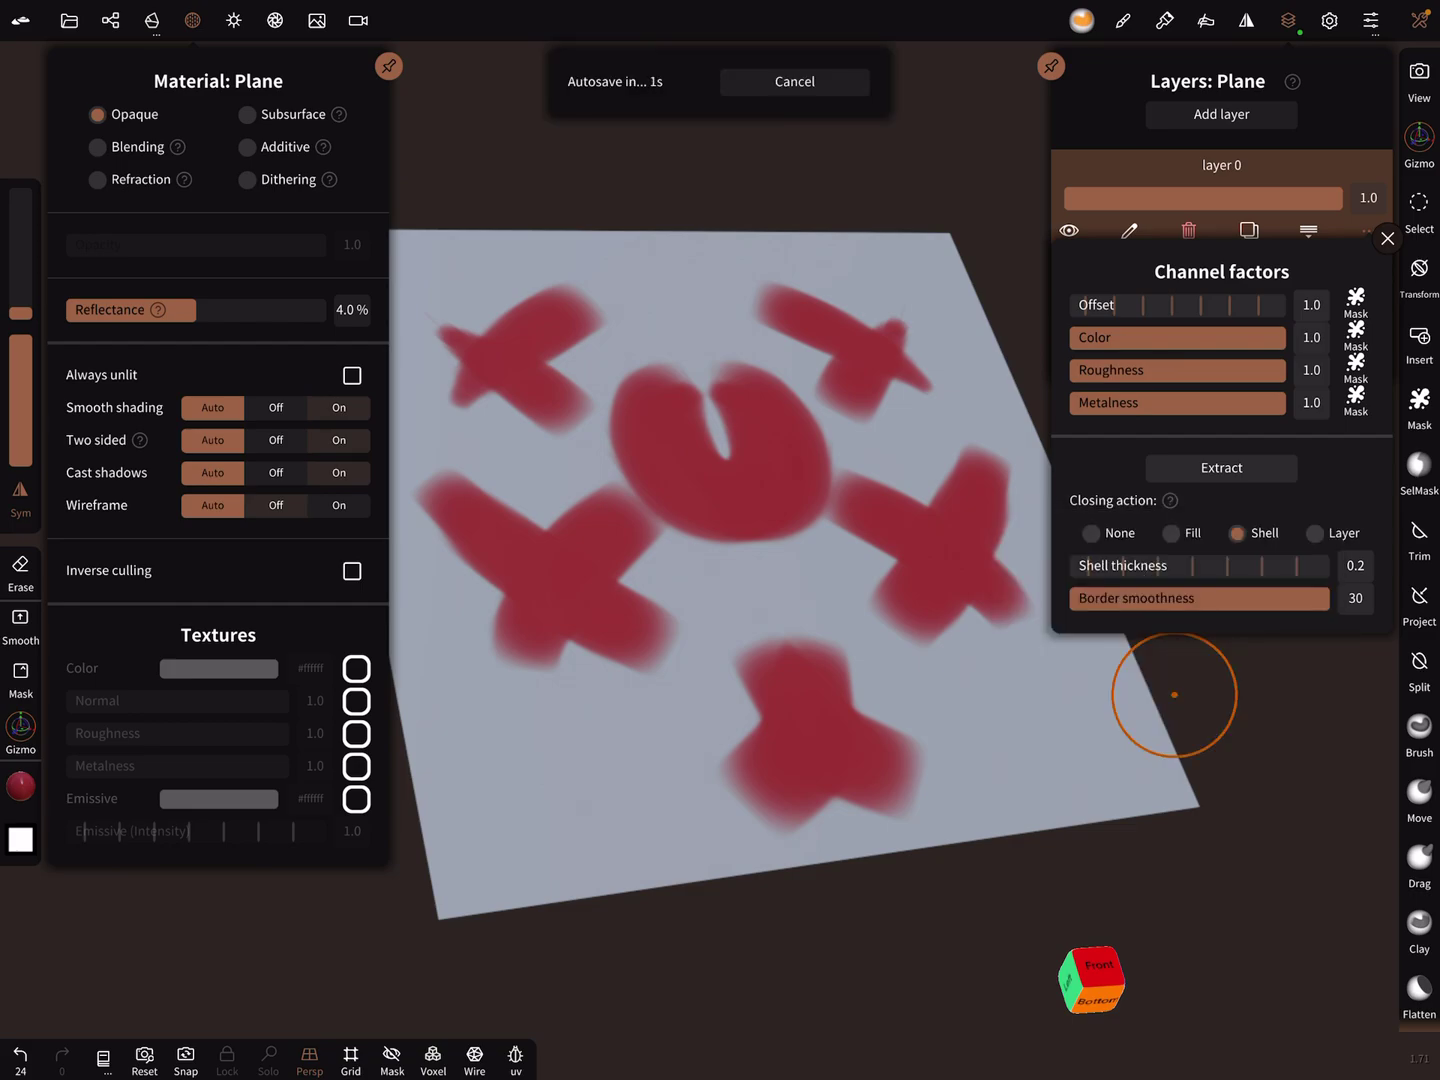
click(1222, 467)
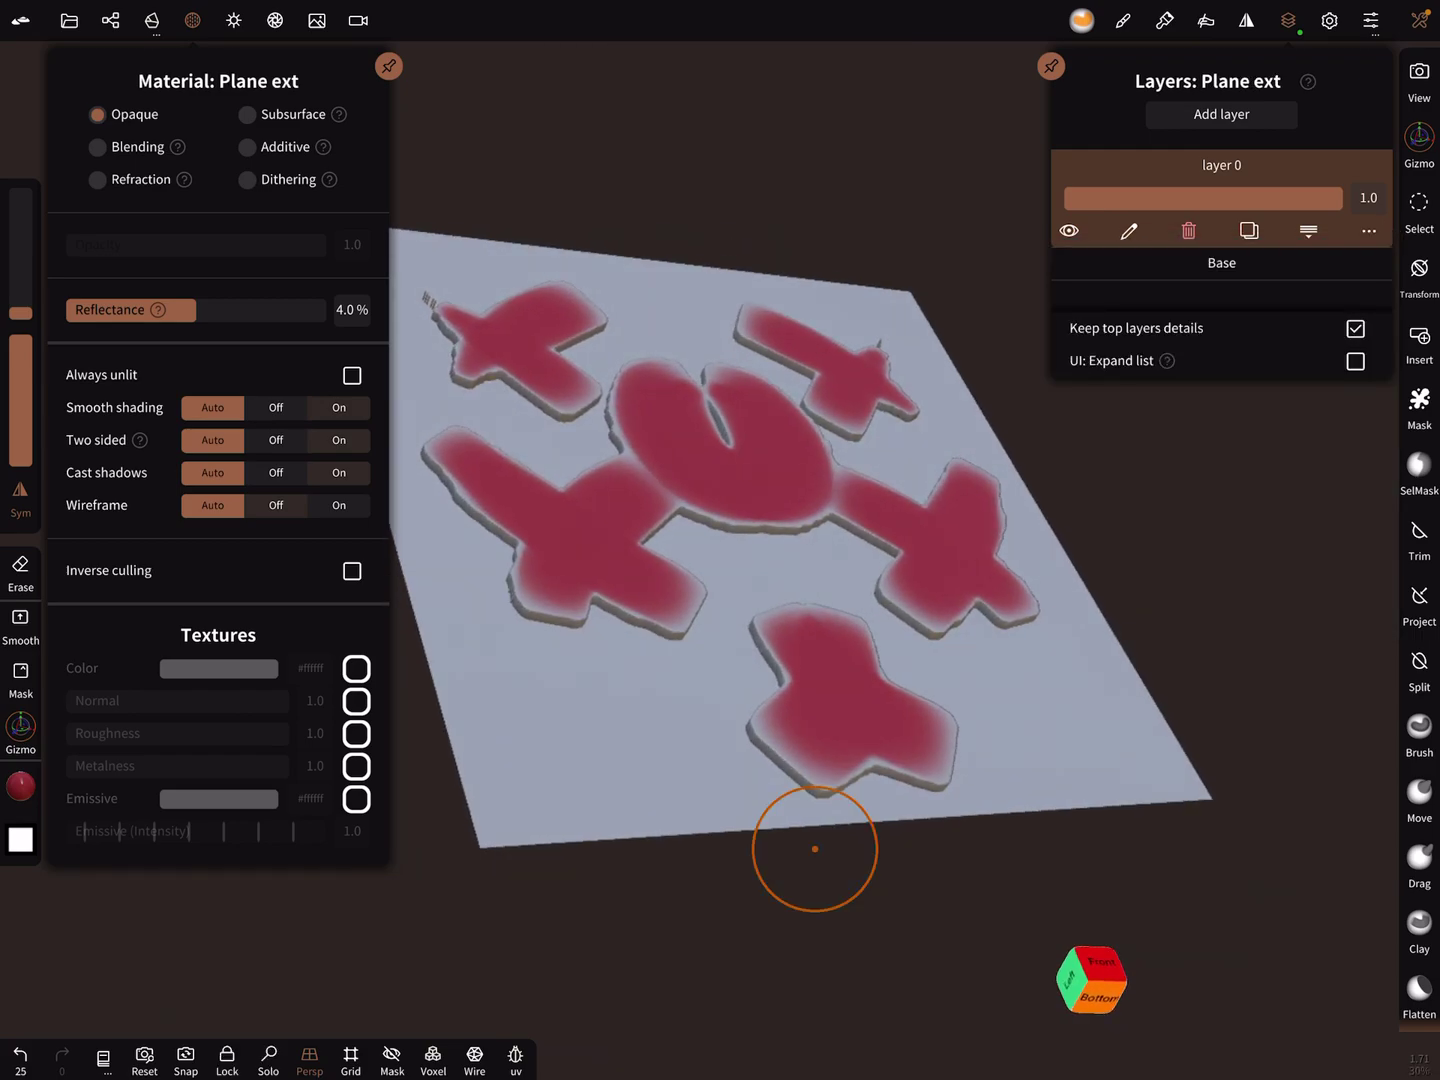
mouse_move(813, 846)
mouse_down()
mouse_move(793, 980)
mouse_move(965, 618)
mouse_move(955, 696)
mouse_up()
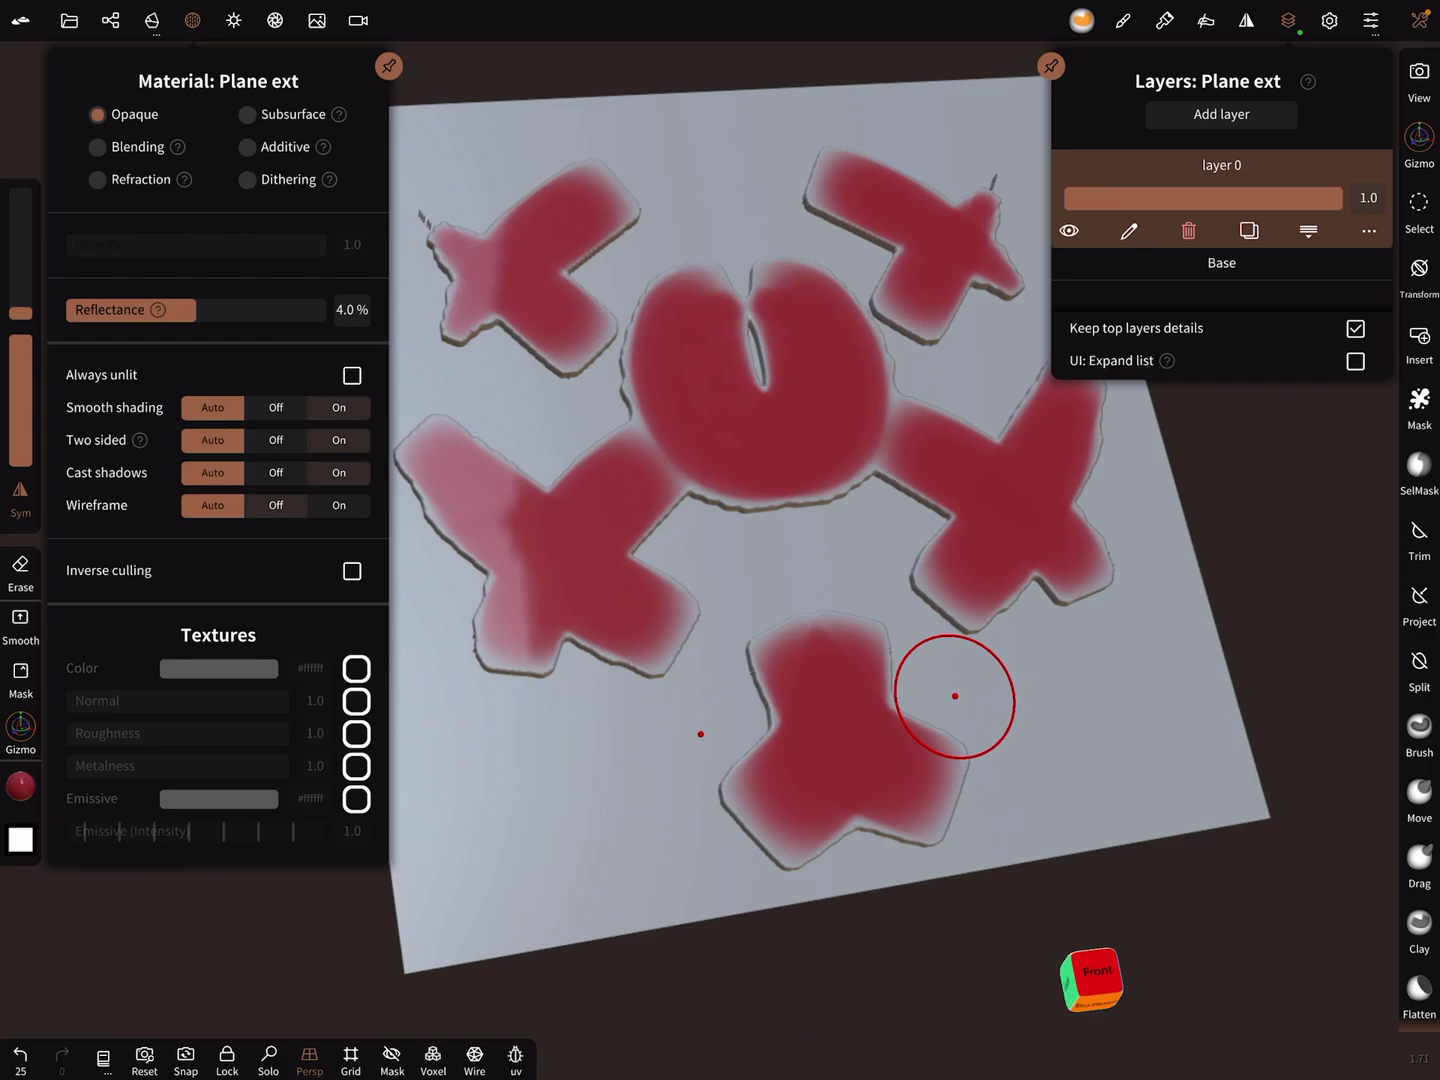
Make Plane active in Topology and bake textures from high-res Plane ext onto it.
click(152, 21)
click(565, 829)
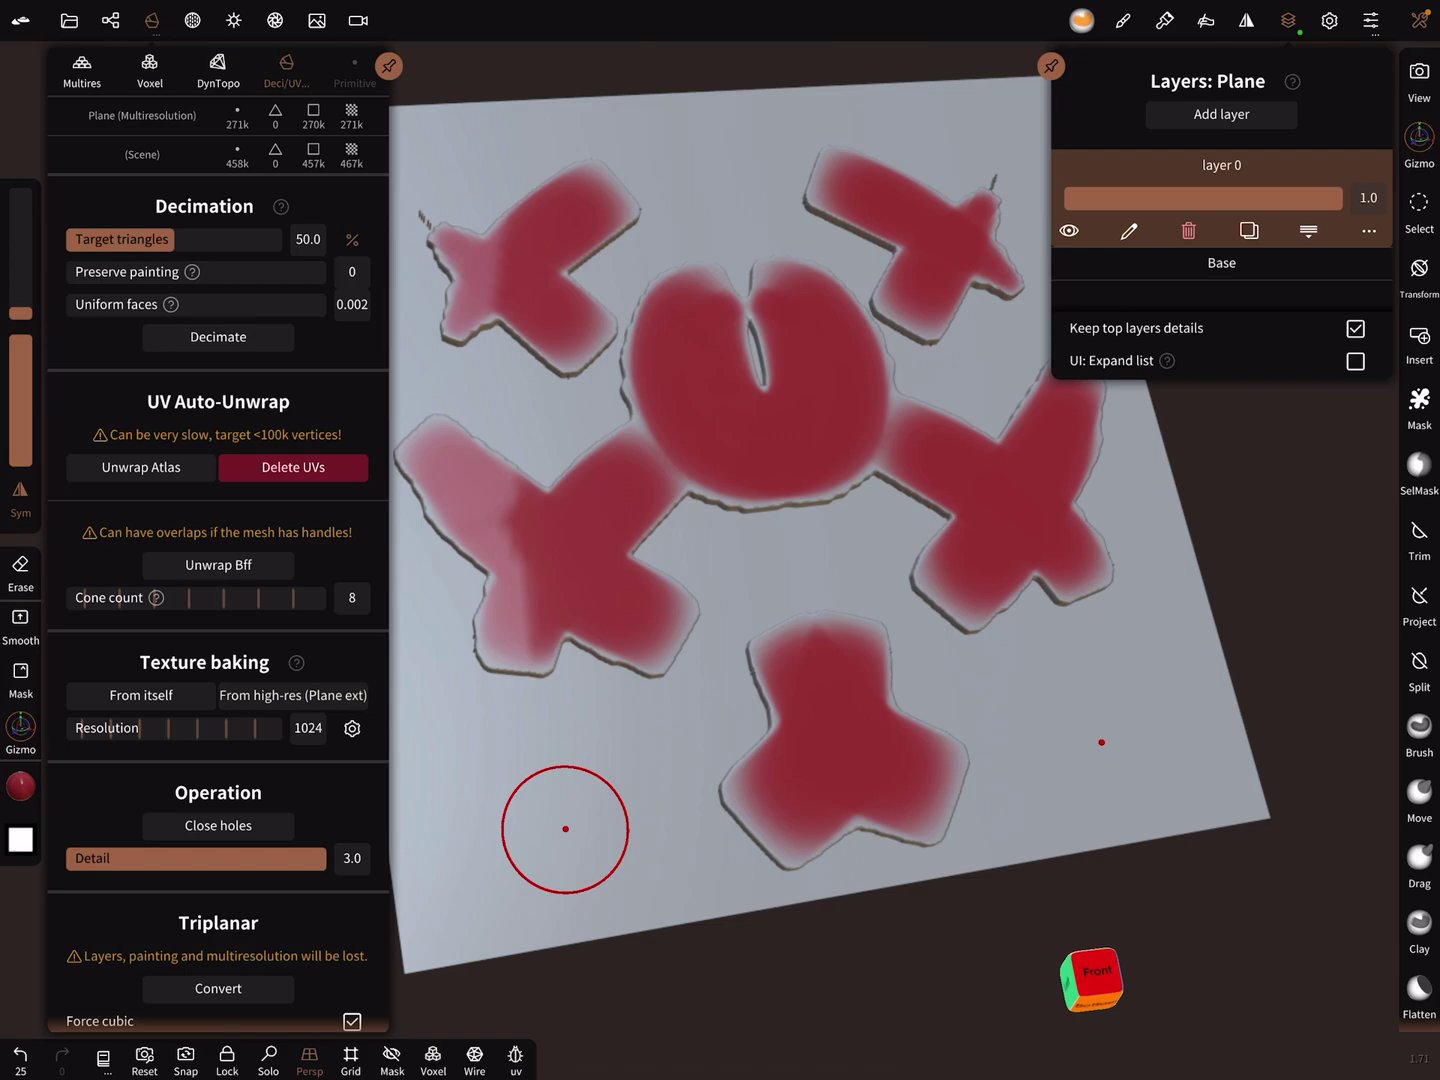
click(296, 663)
click(292, 695)
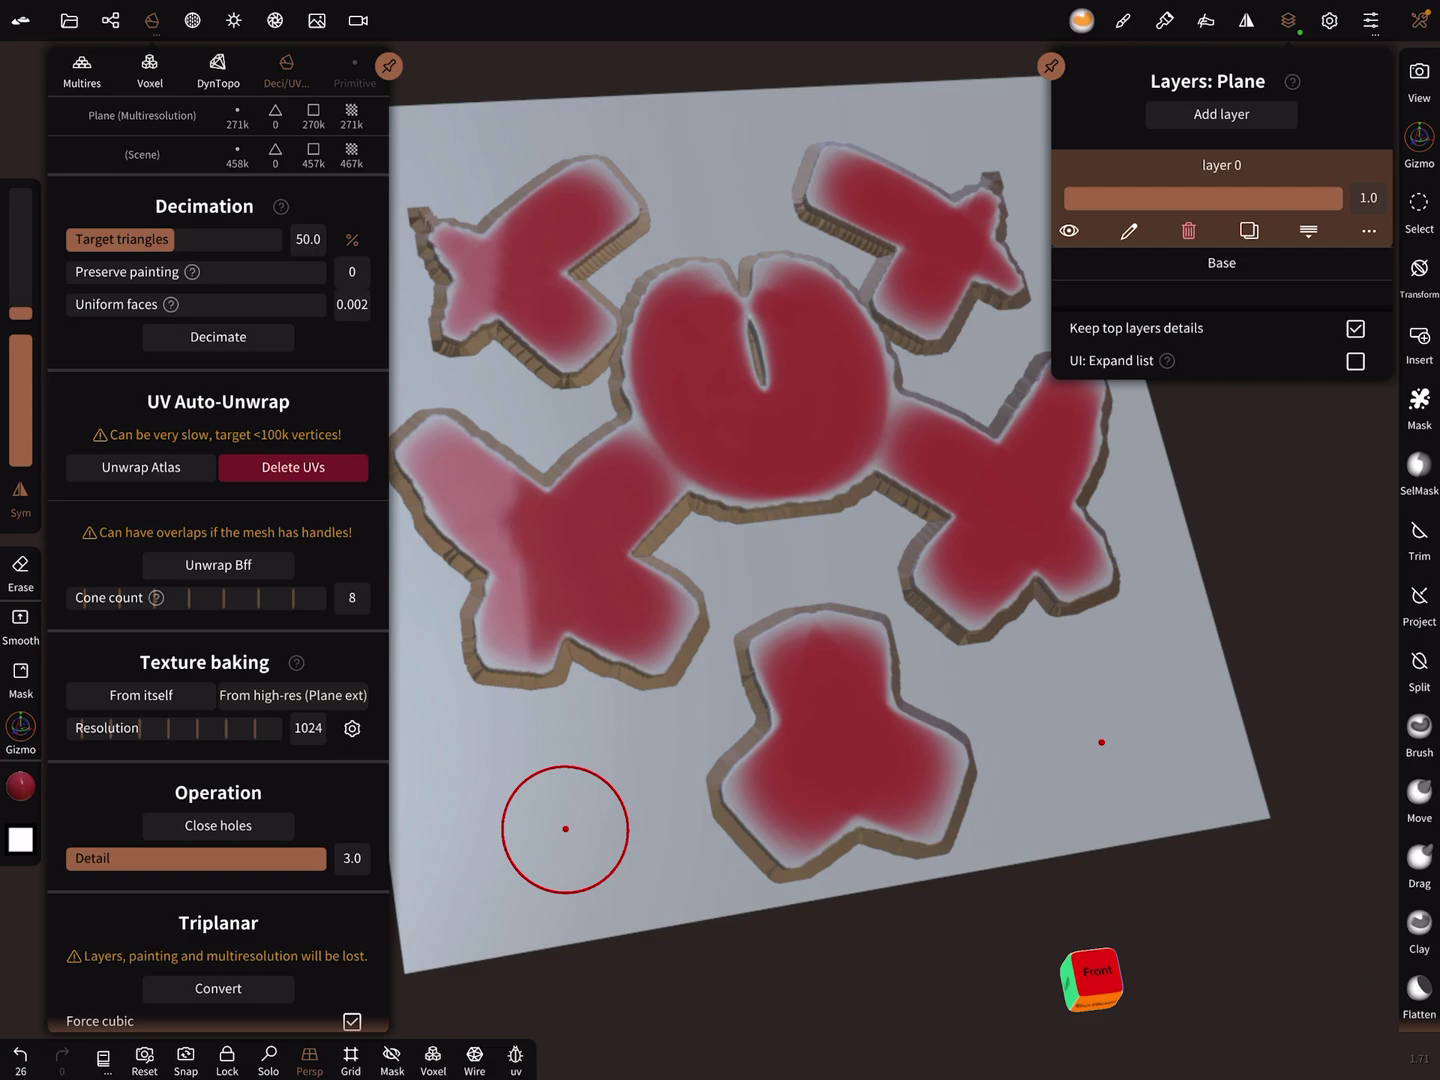
Hide Plane ext in the Scene list and inspect the baked plane.
click(110, 20)
click(337, 214)
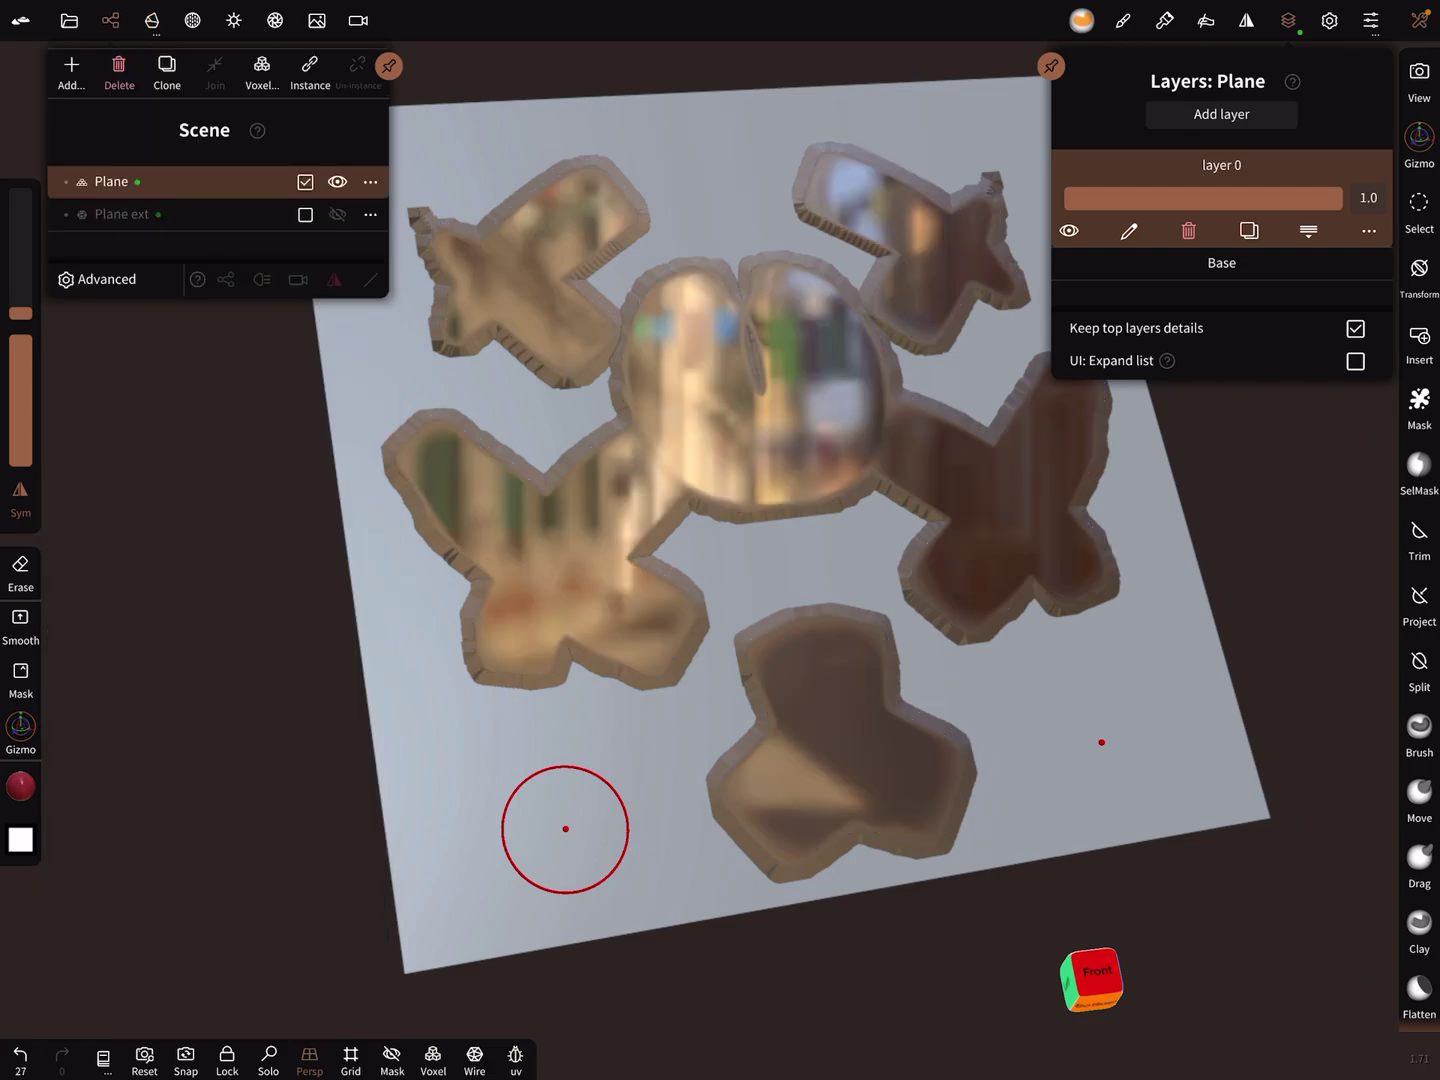
mouse_move(1101, 743)
middle_down()
mouse_move(1051, 521)
mouse_move(931, 595)
middle_up()
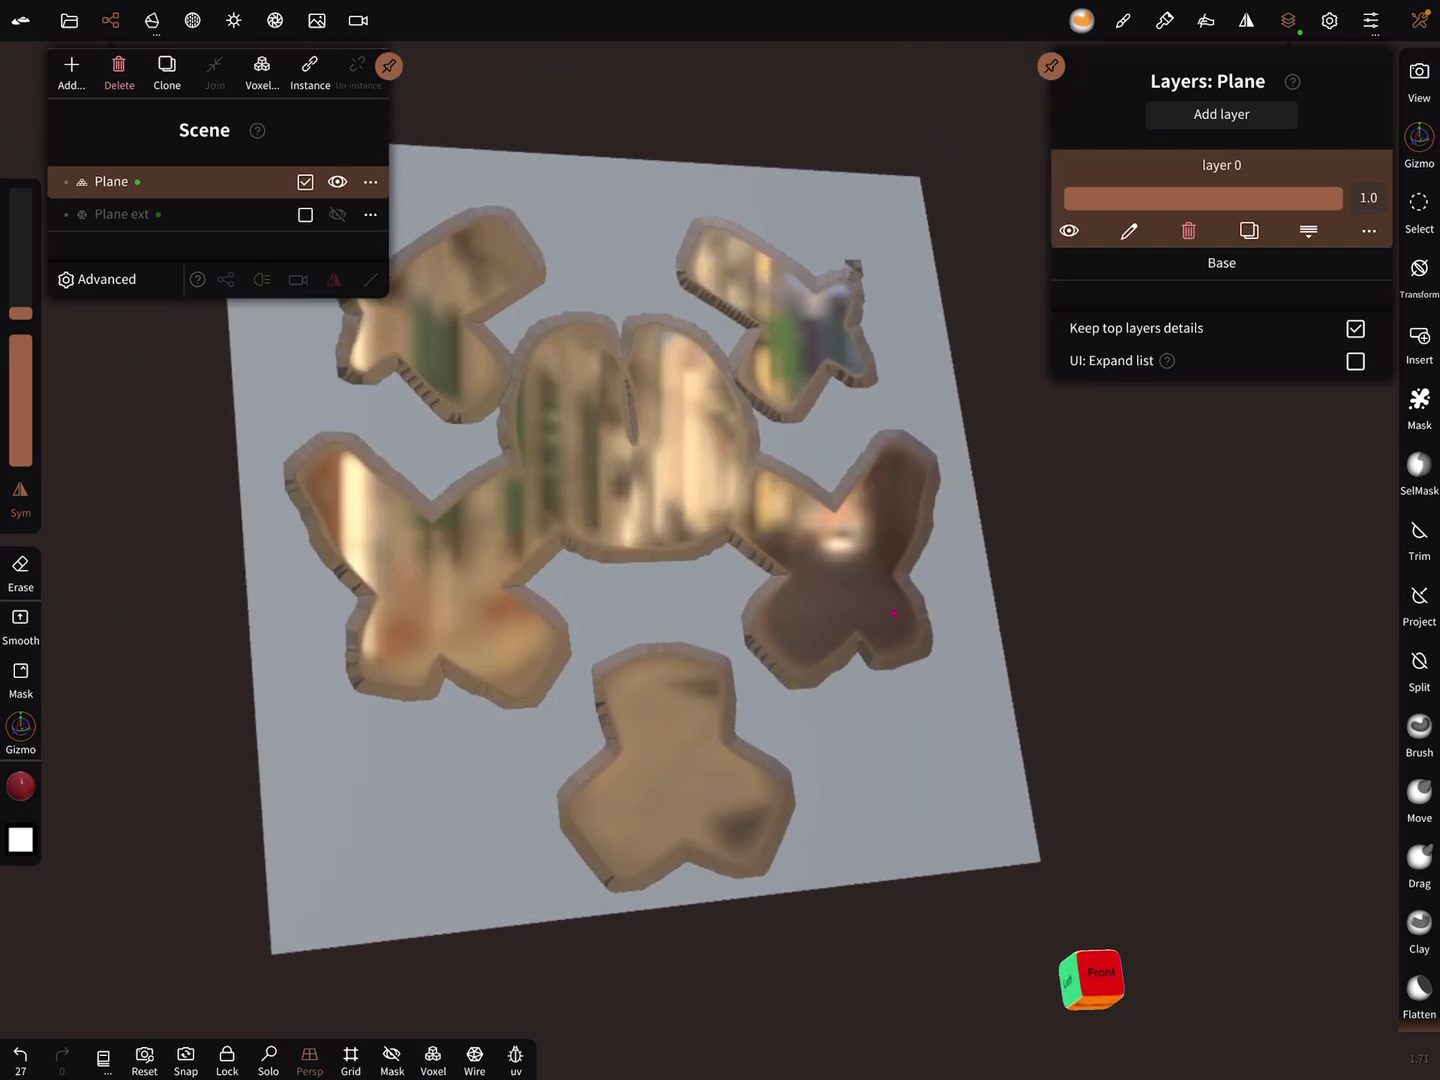
mouse_move(930, 595)
middle_down()
mouse_move(858, 633)
mouse_move(904, 525)
middle_up()
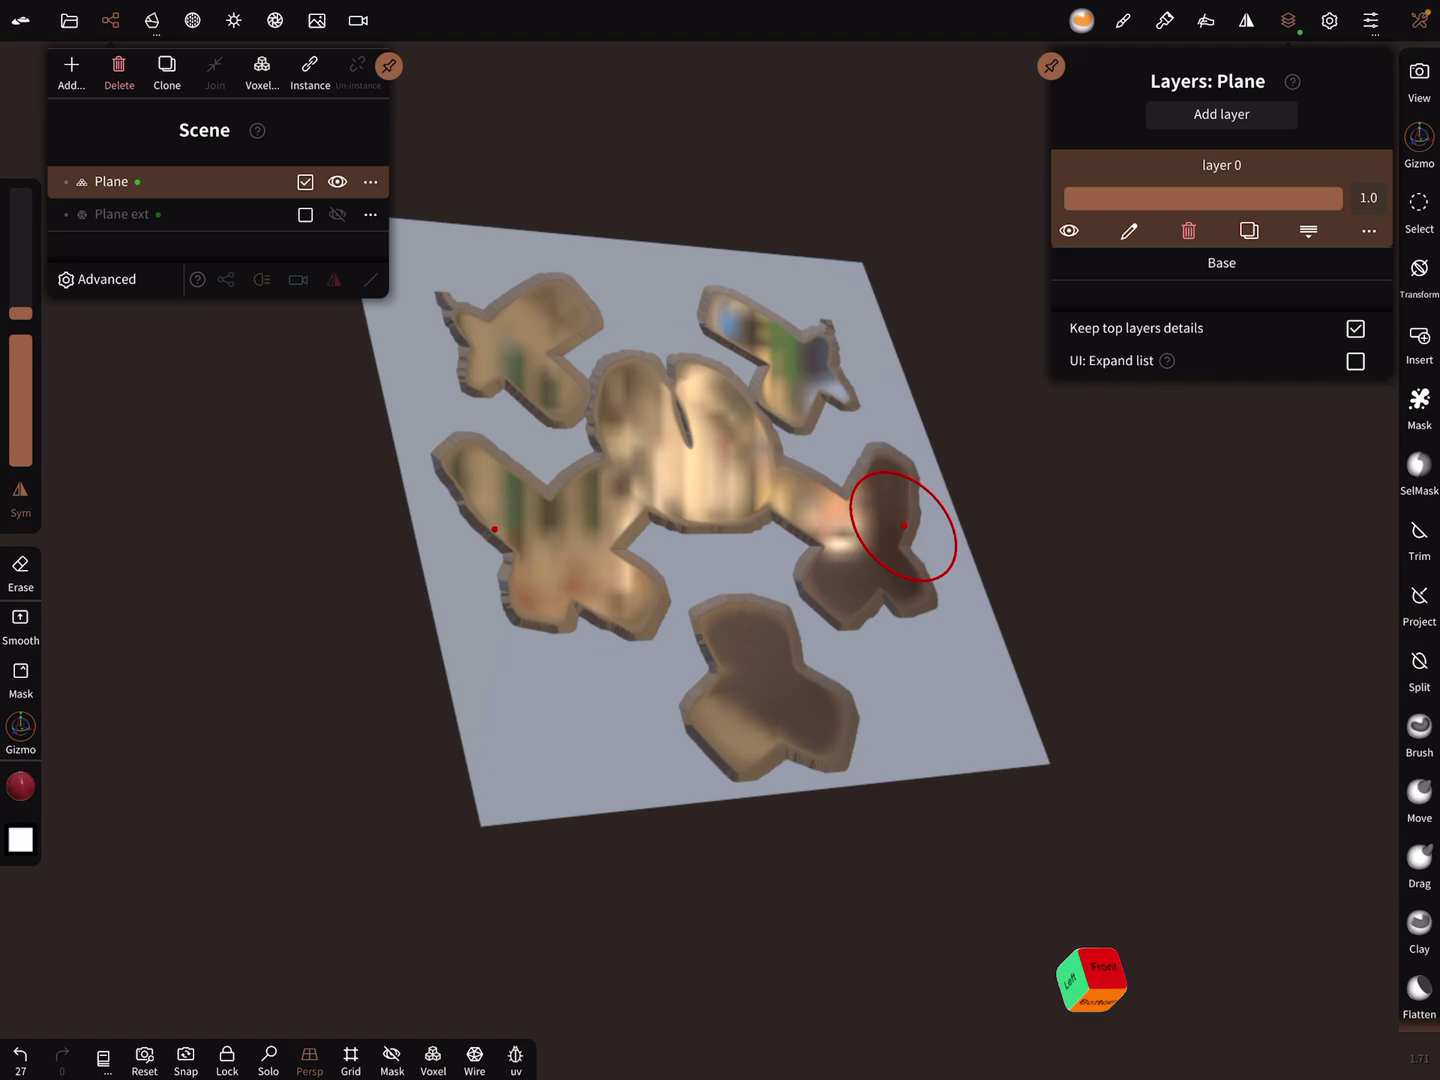
click(152, 20)
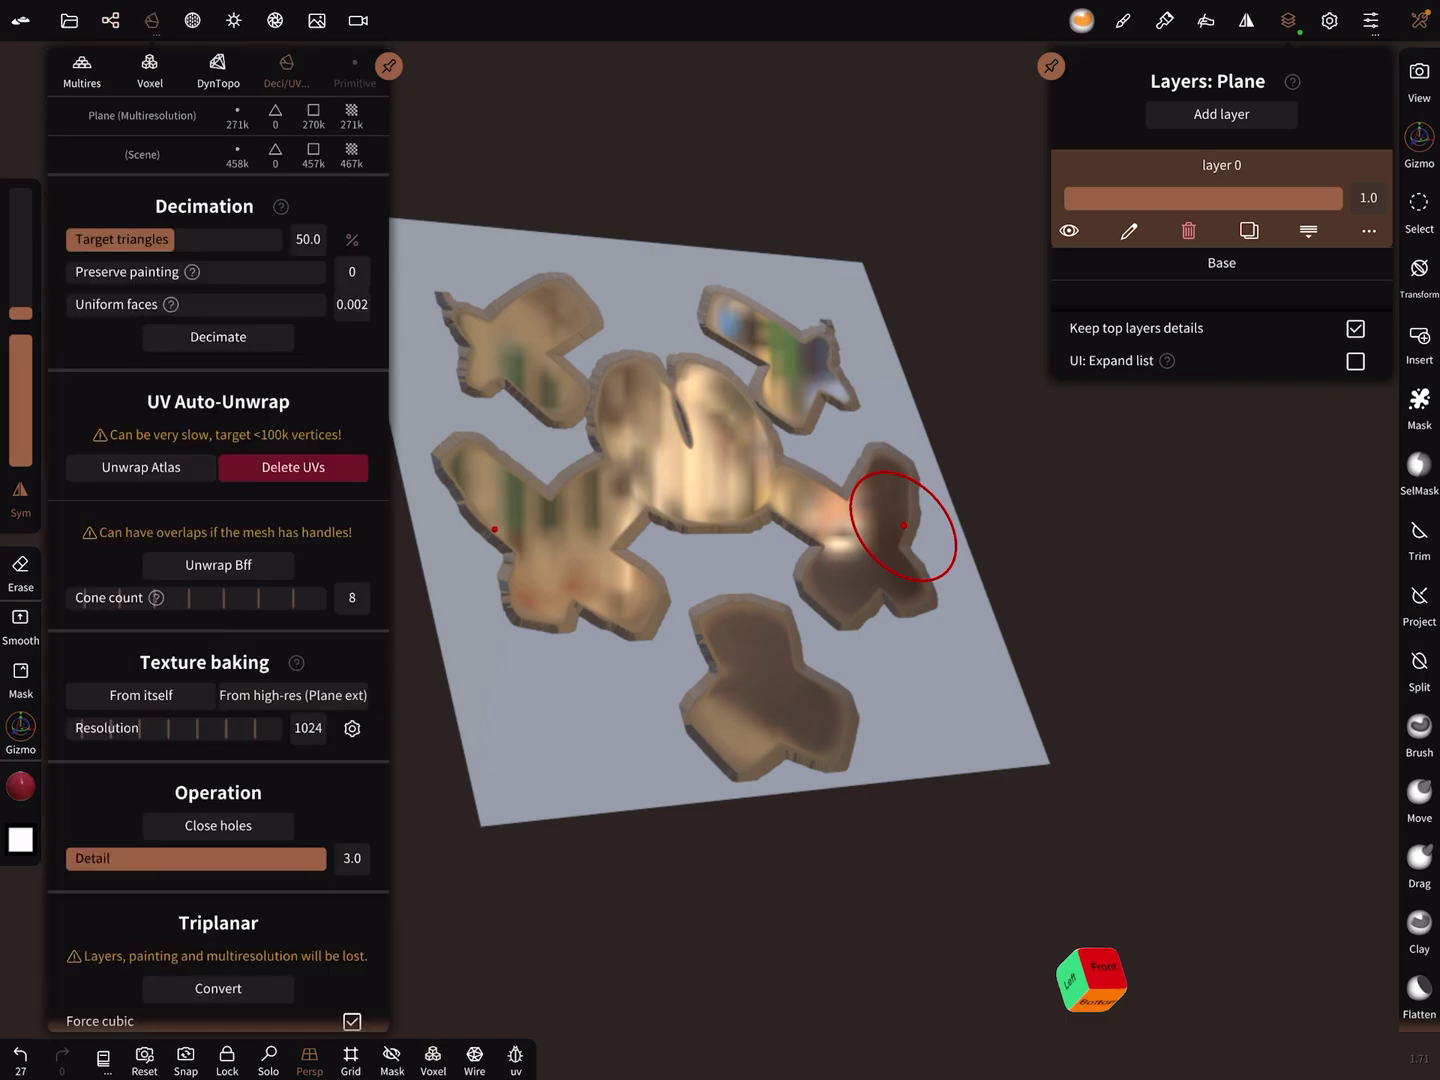
Set the plane's Color texture to None in Material and check the baked normal map.
click(193, 20)
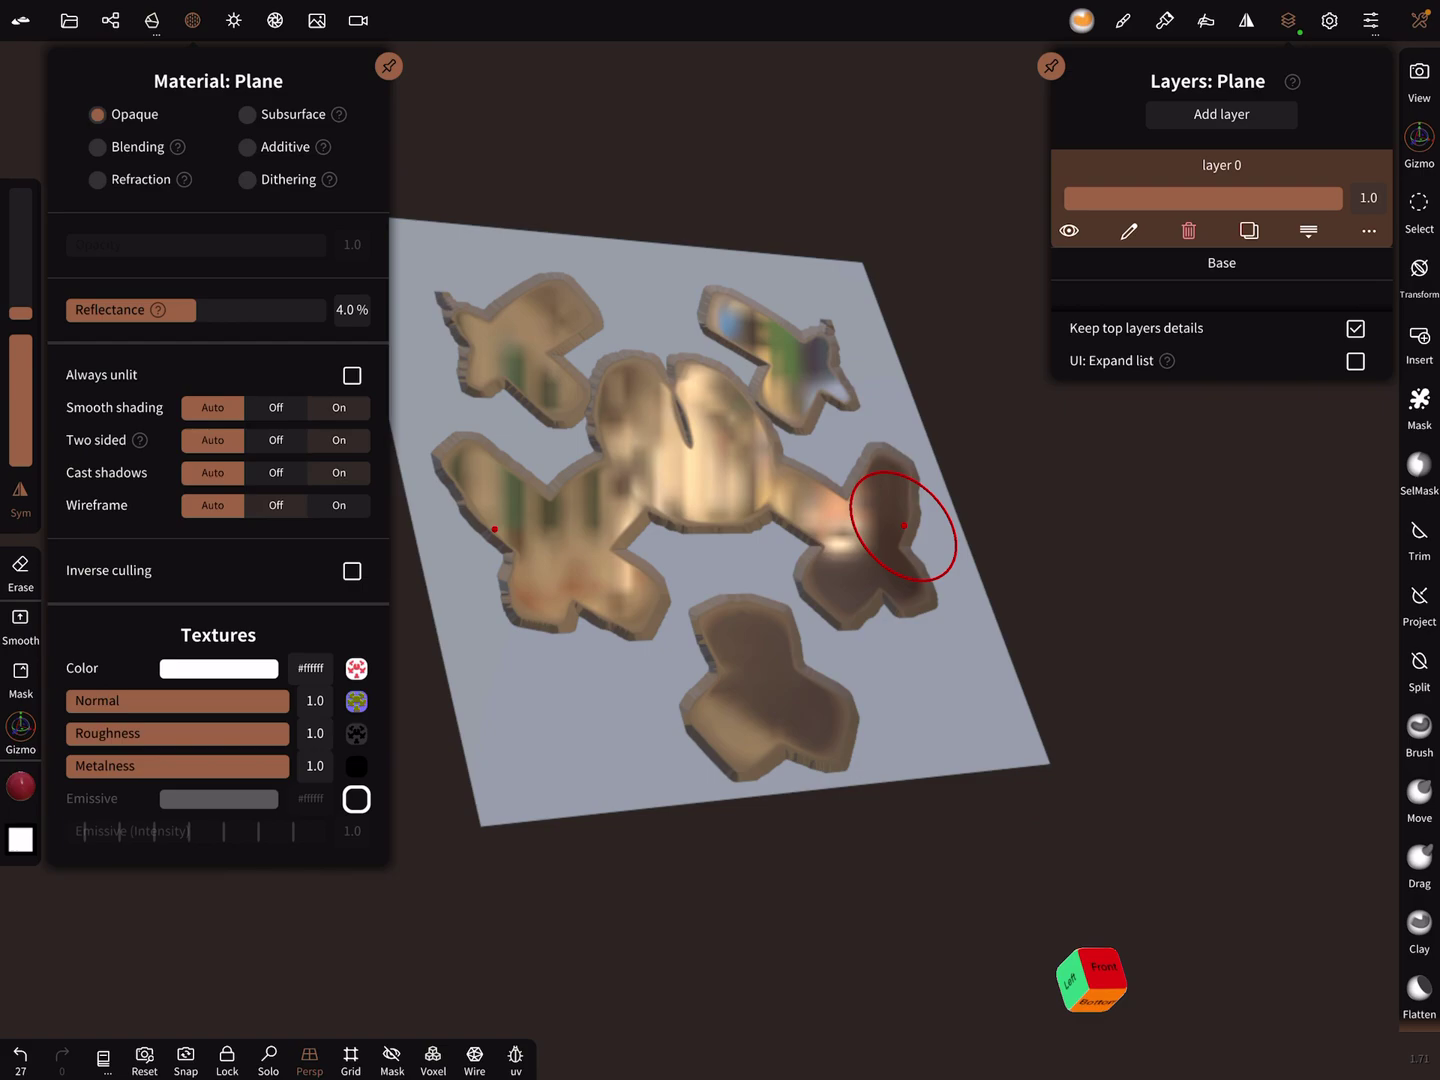
click(356, 668)
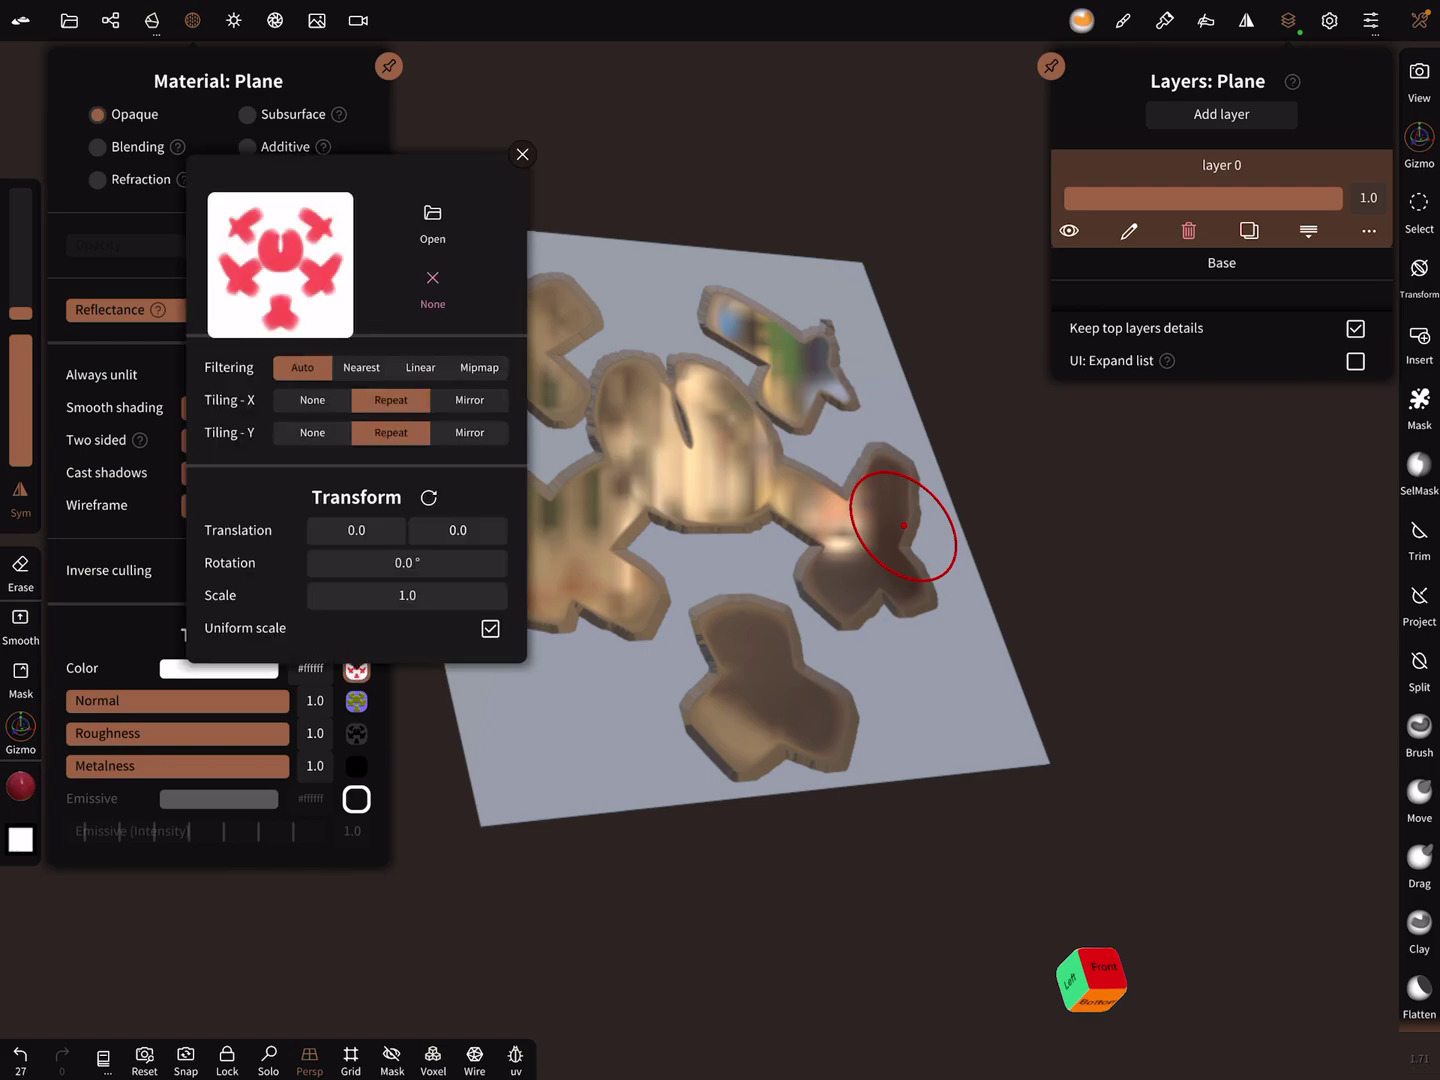
click(432, 287)
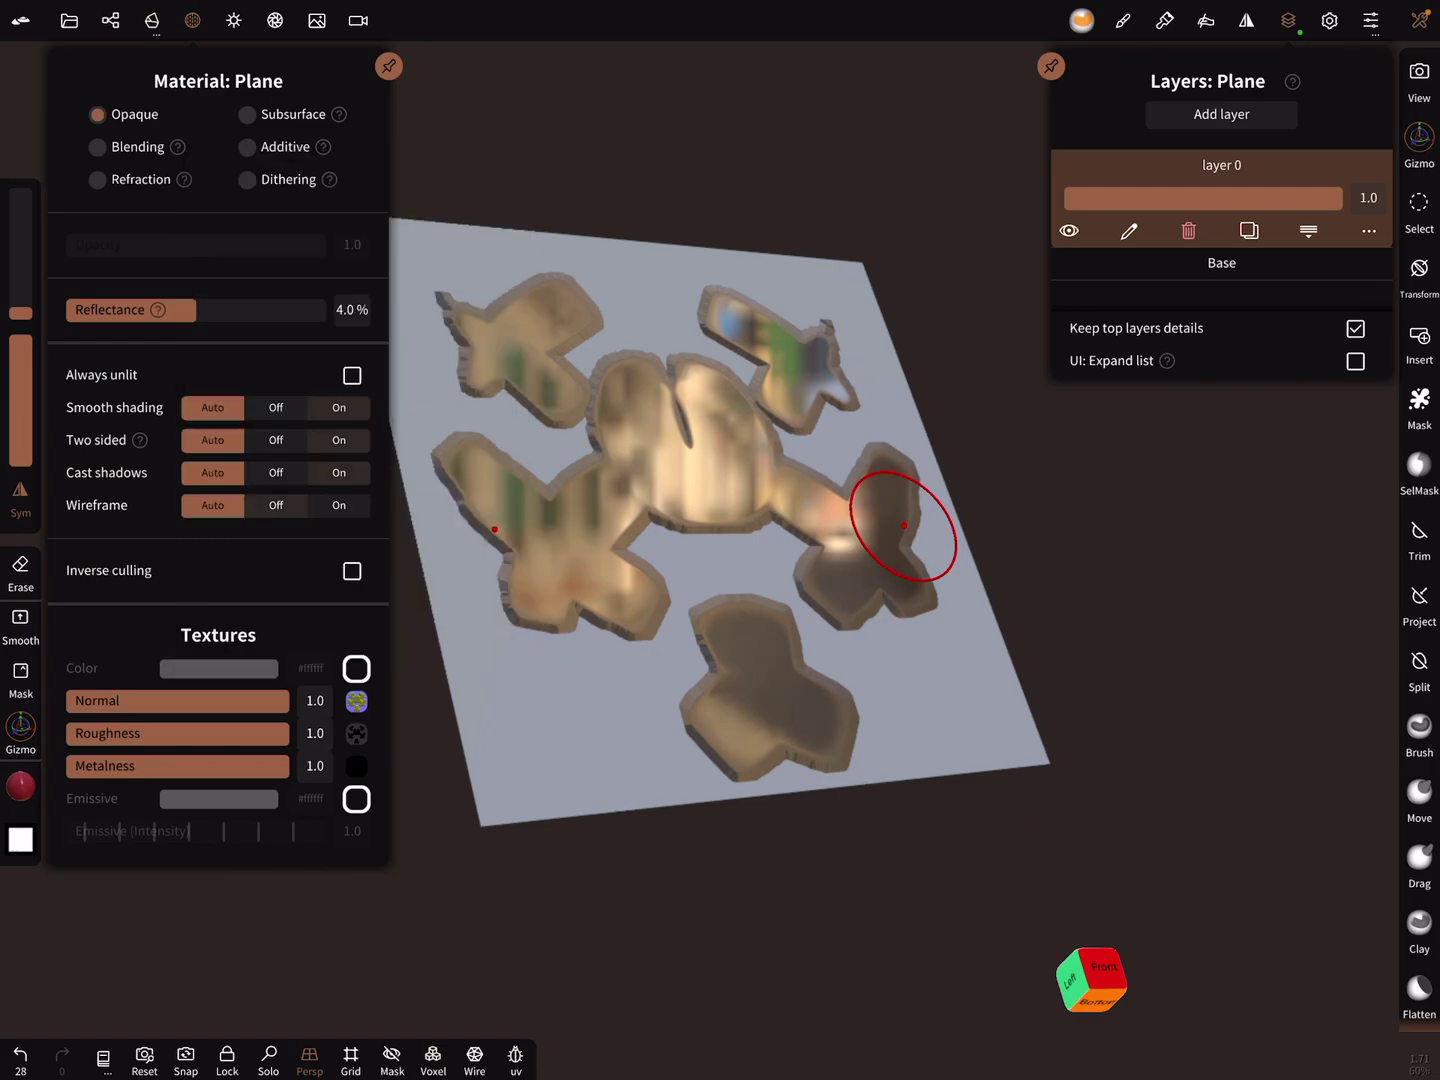
click(356, 701)
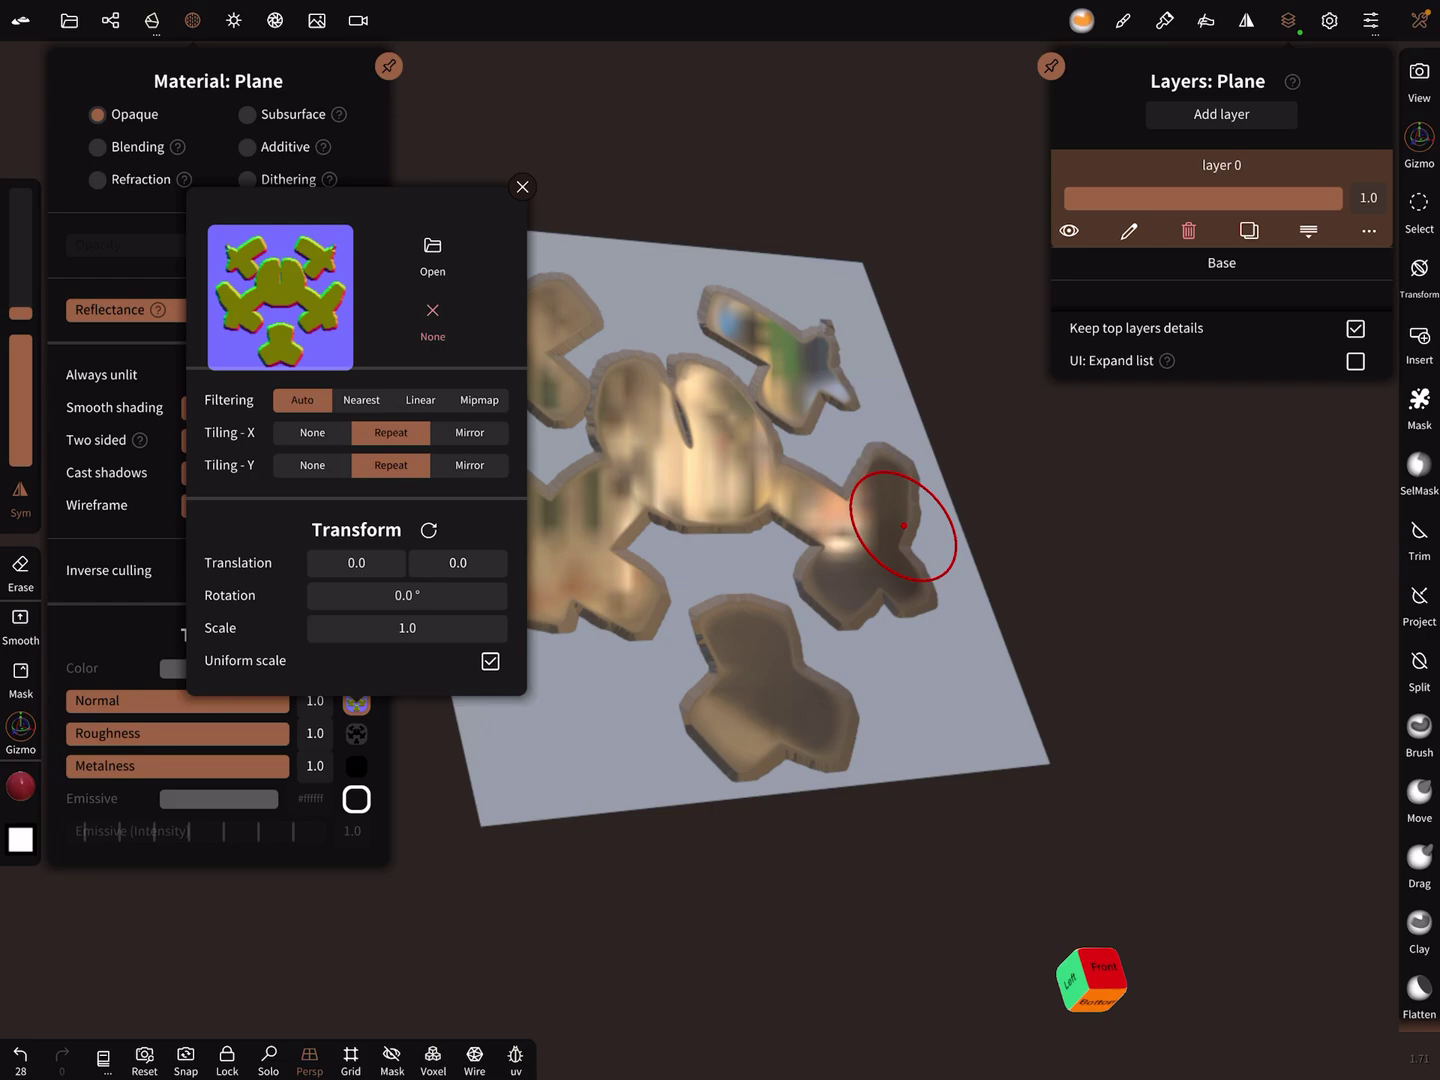
click(494, 528)
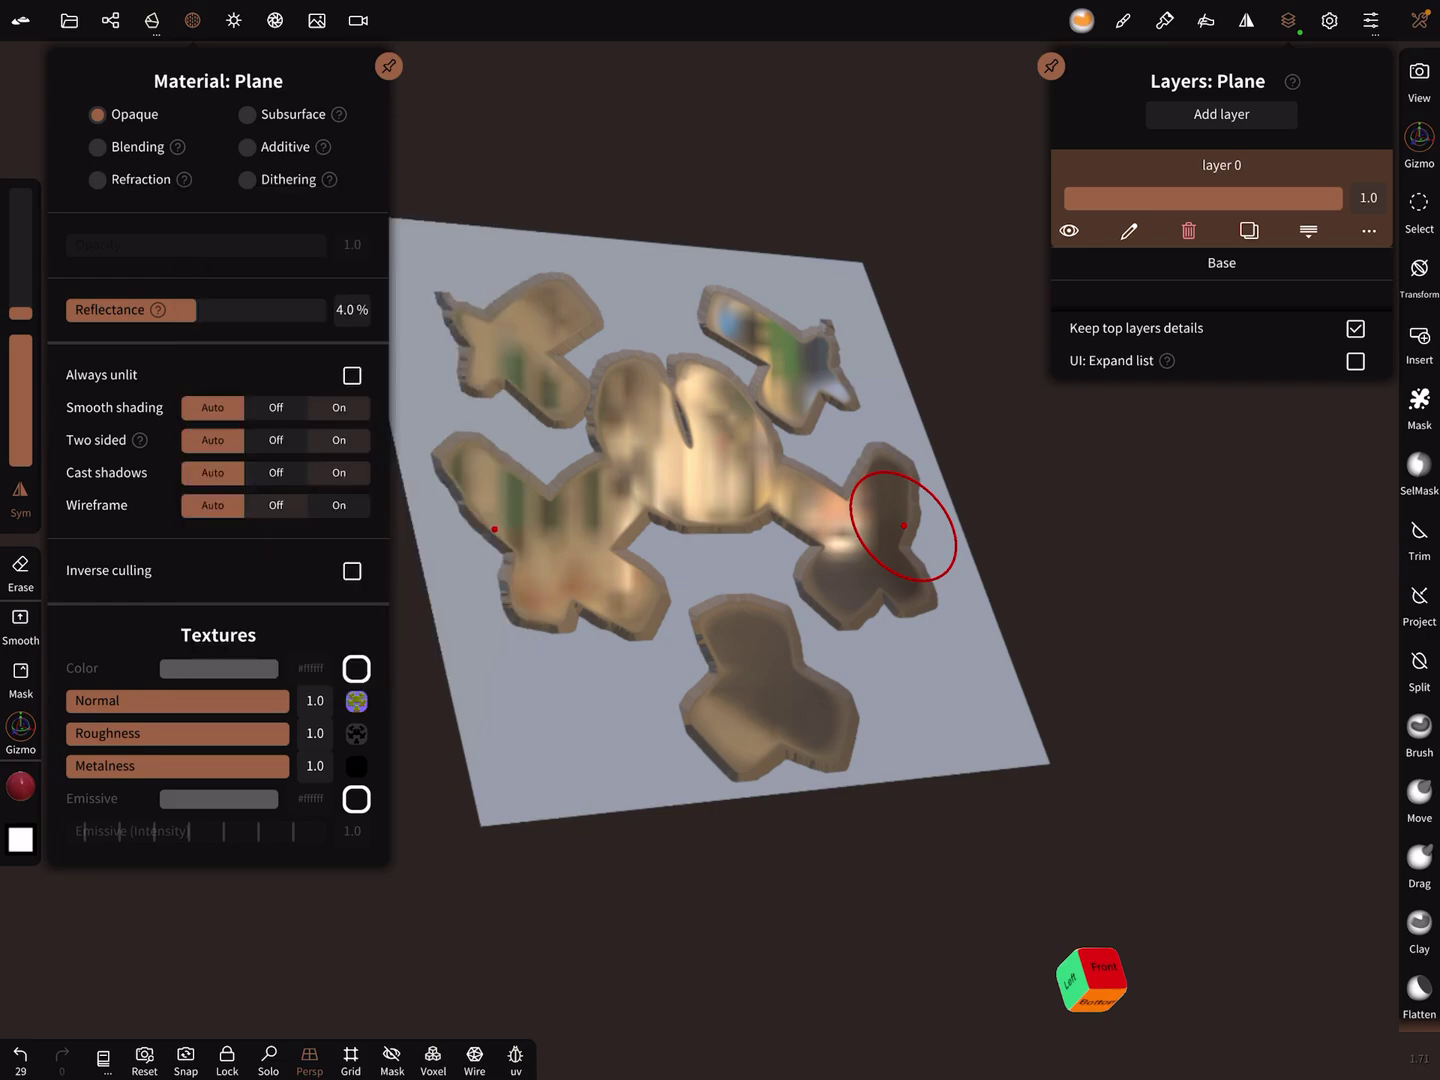
middle_drag(903, 525, 775, 575)
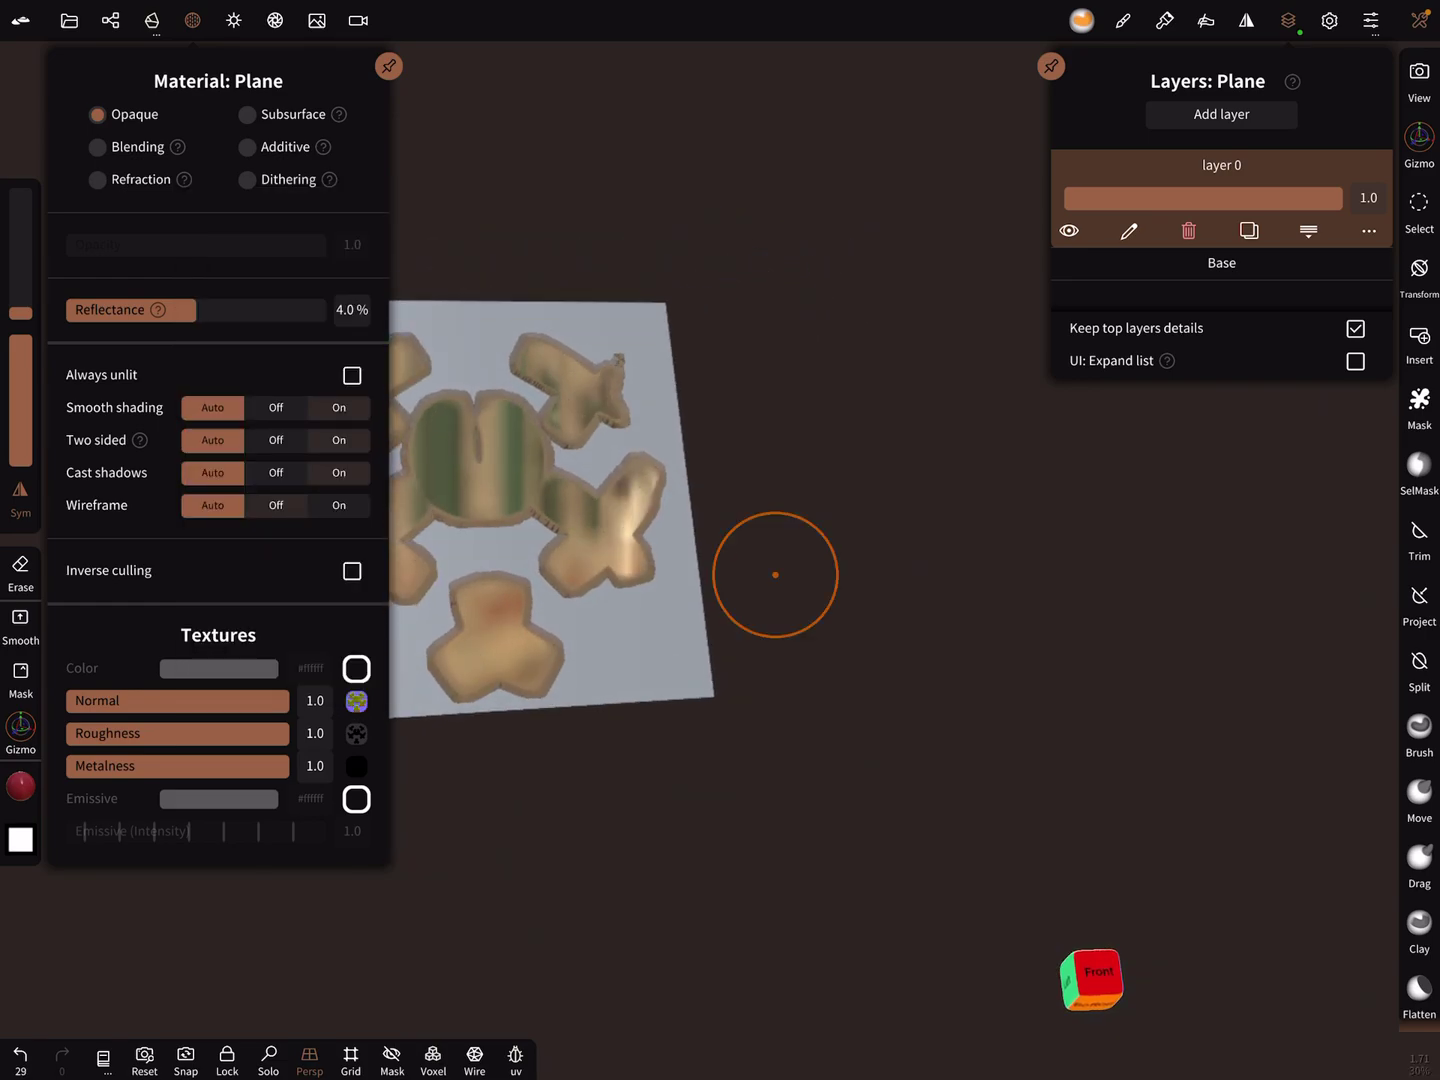
Add a Sphere primitive from Scene and move it right, off the plane.
click(110, 20)
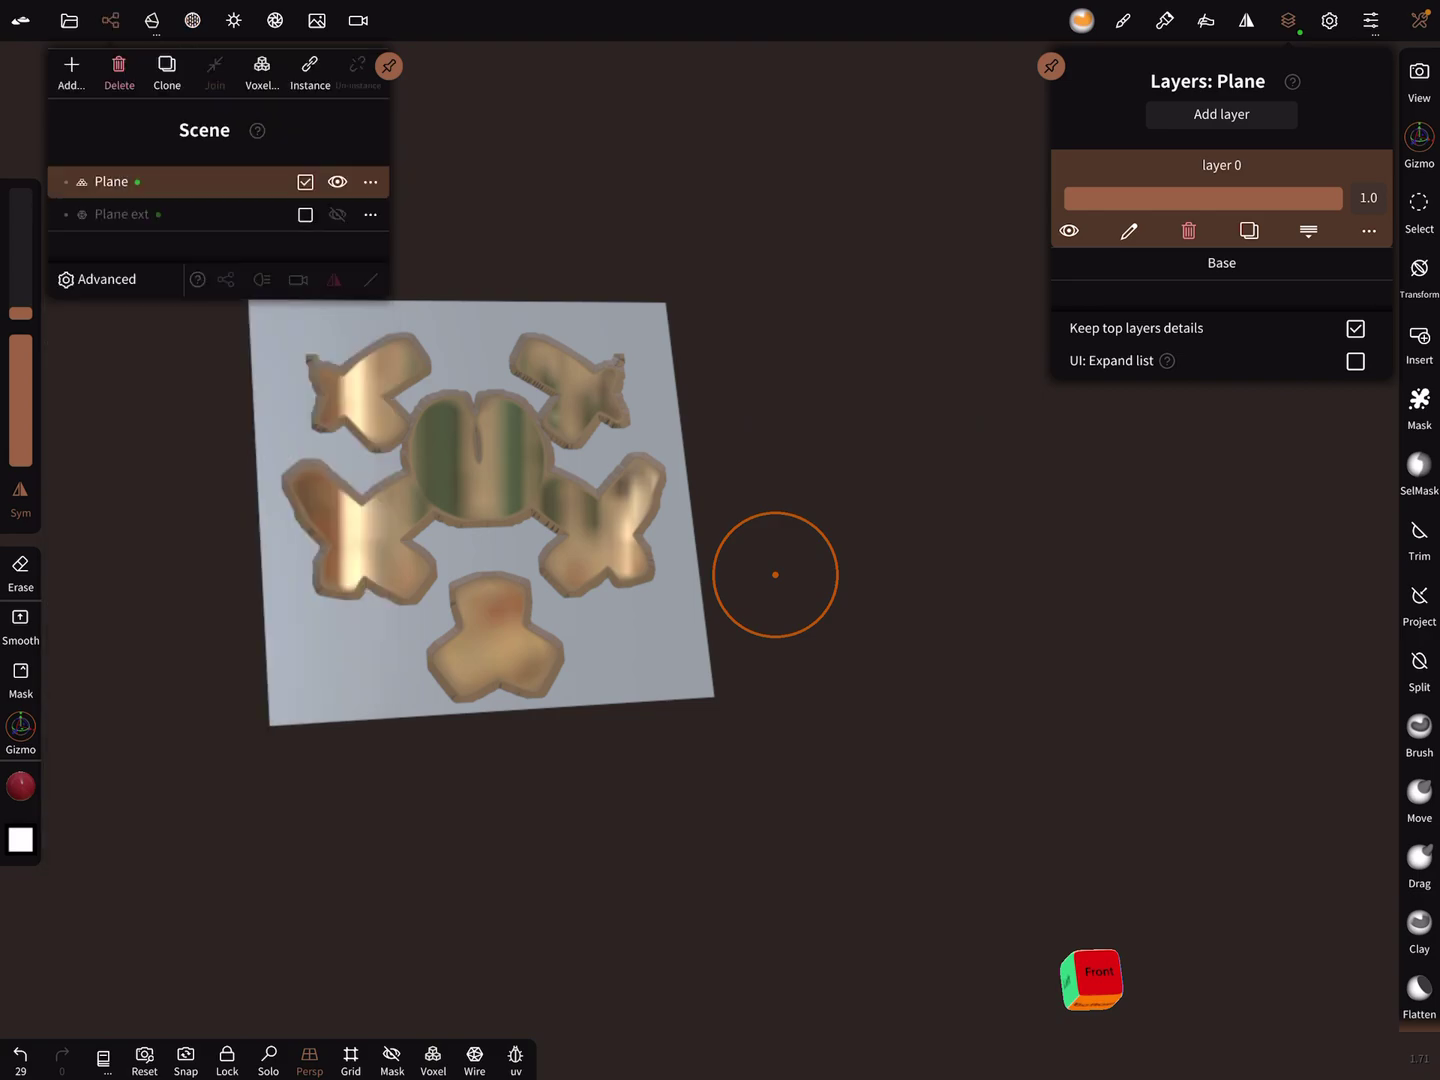
click(71, 70)
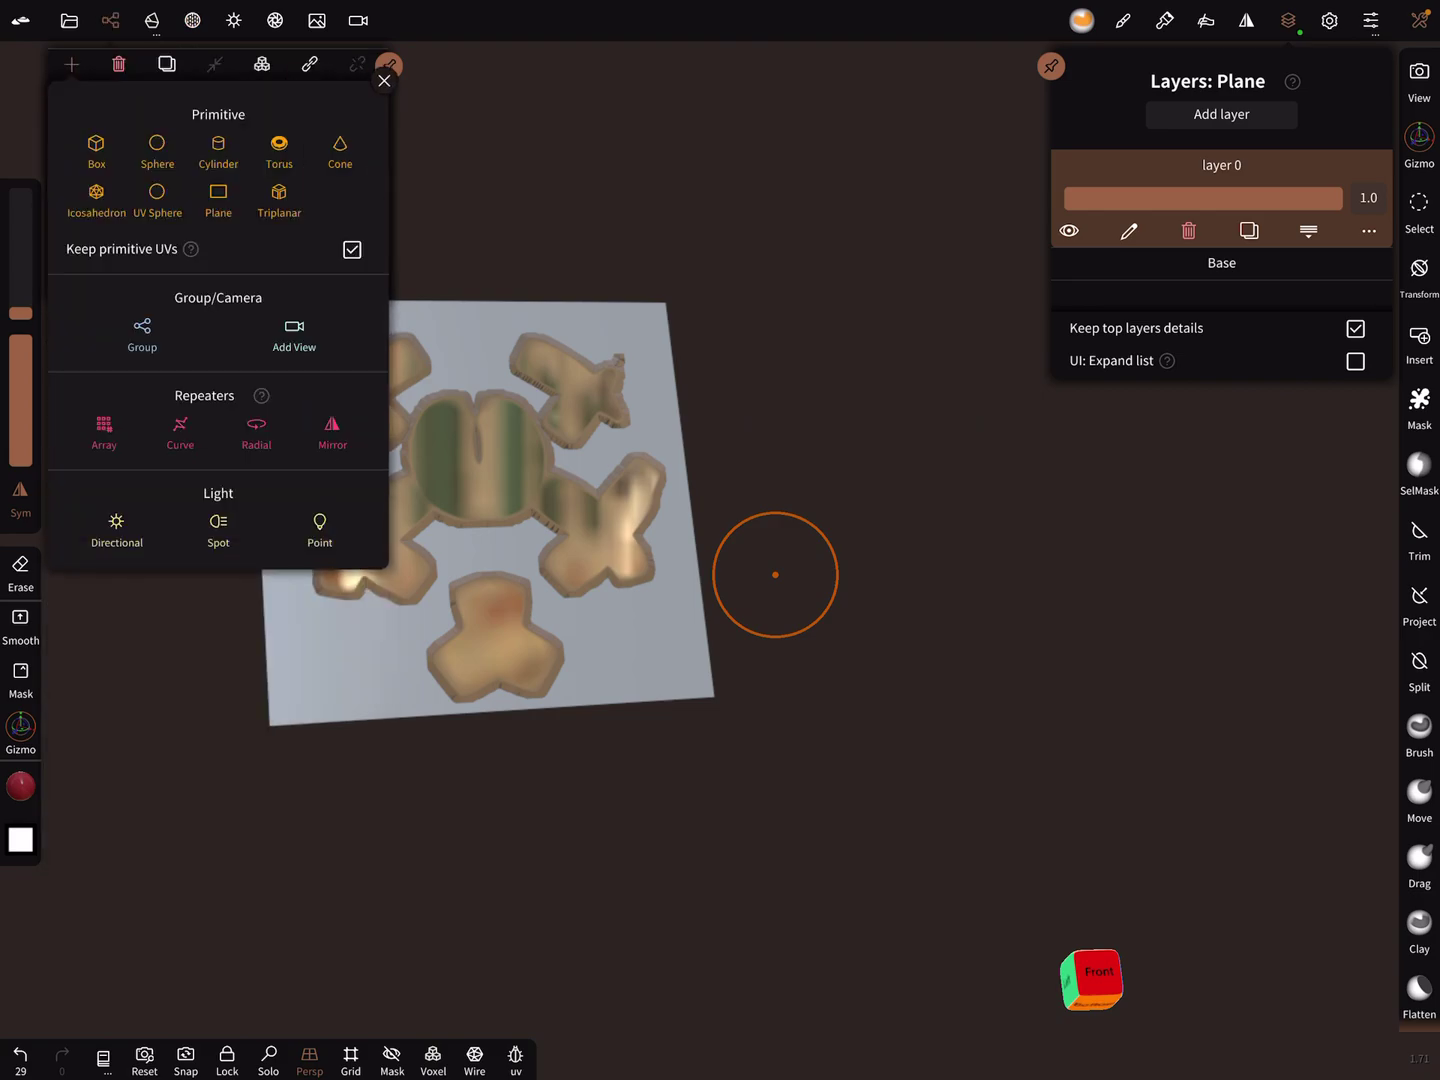
click(157, 146)
drag(596, 495, 1180, 483)
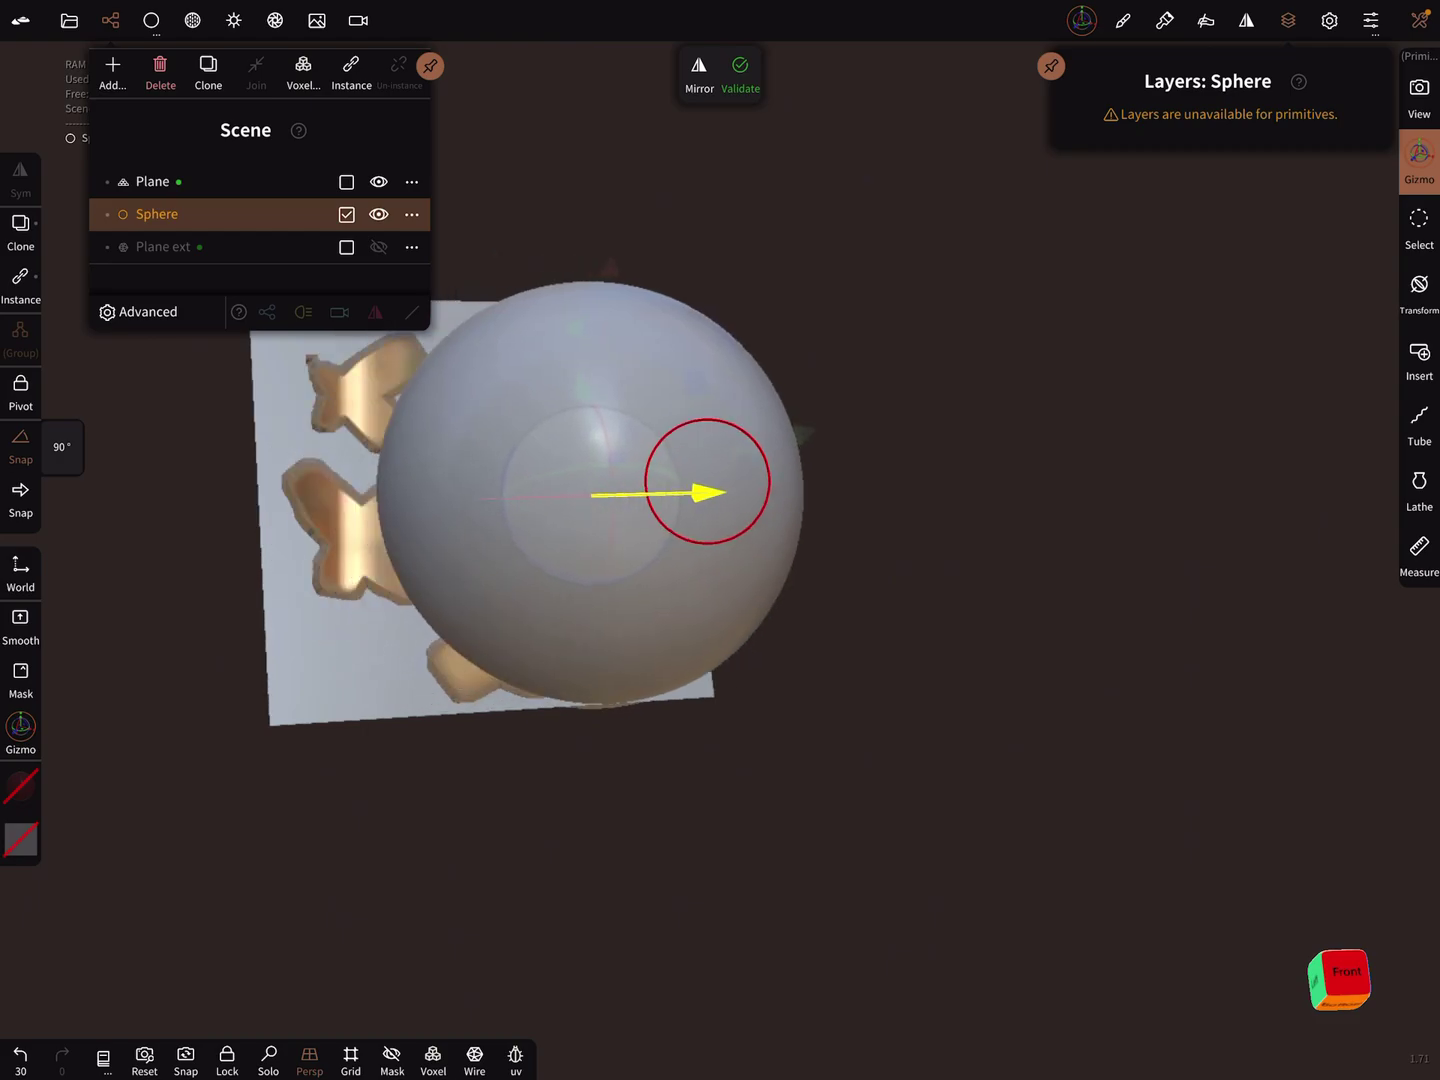
middle_drag(1101, 734, 986, 697)
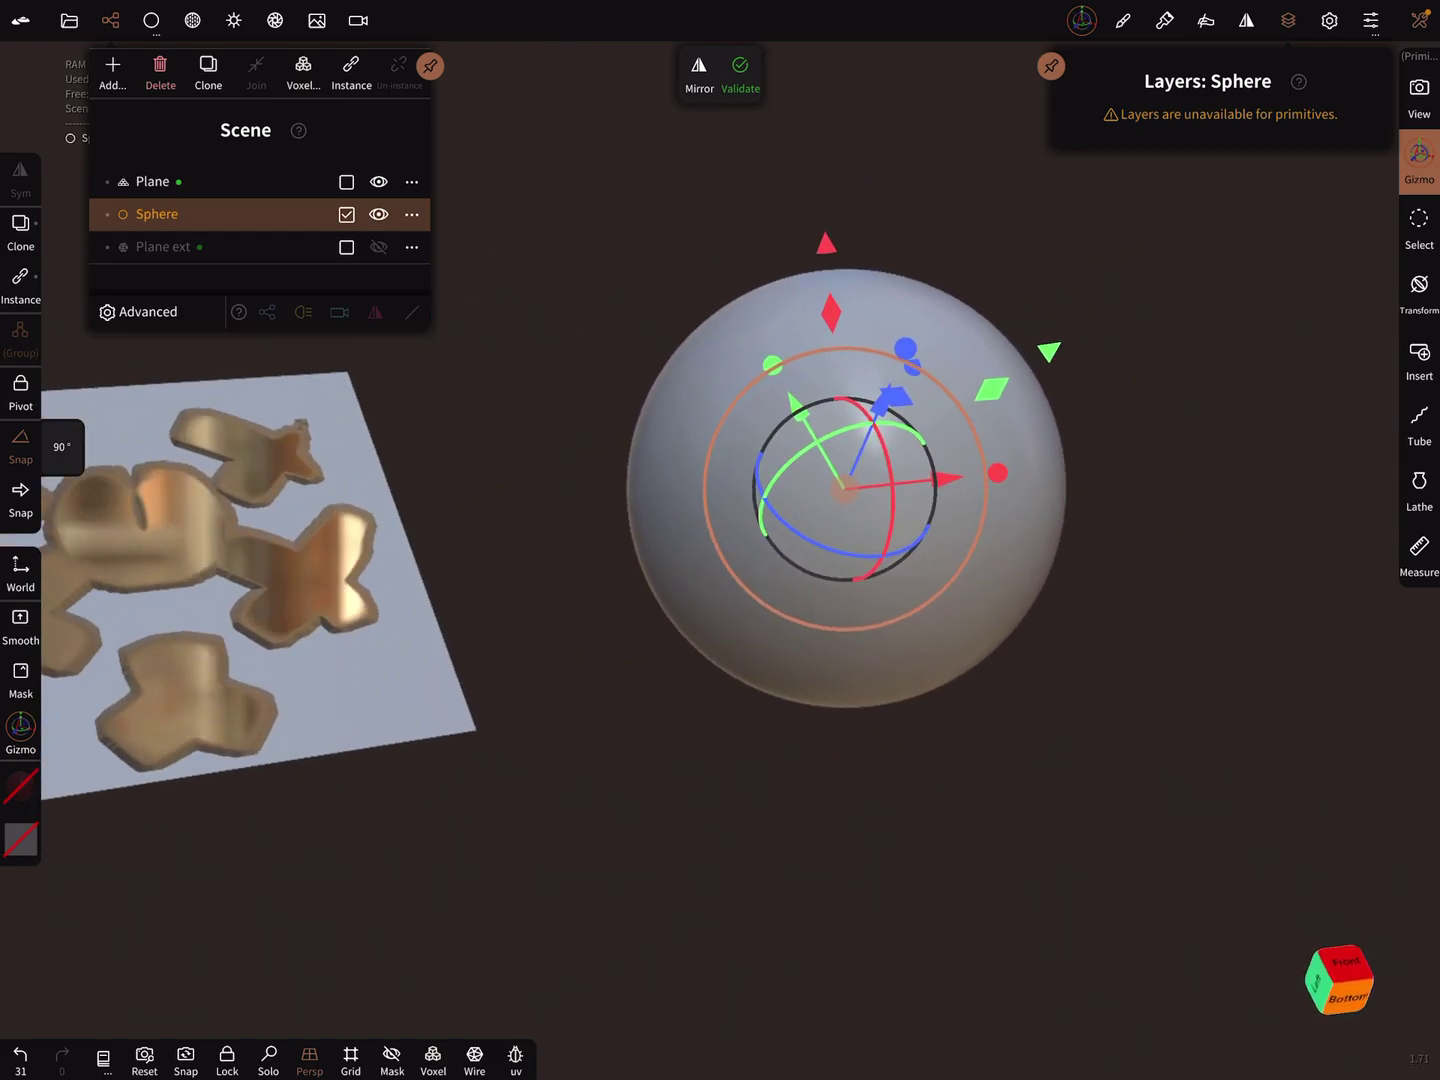
Validate the sphere into an editable mesh and toggle the UV checker preview on and off.
click(739, 73)
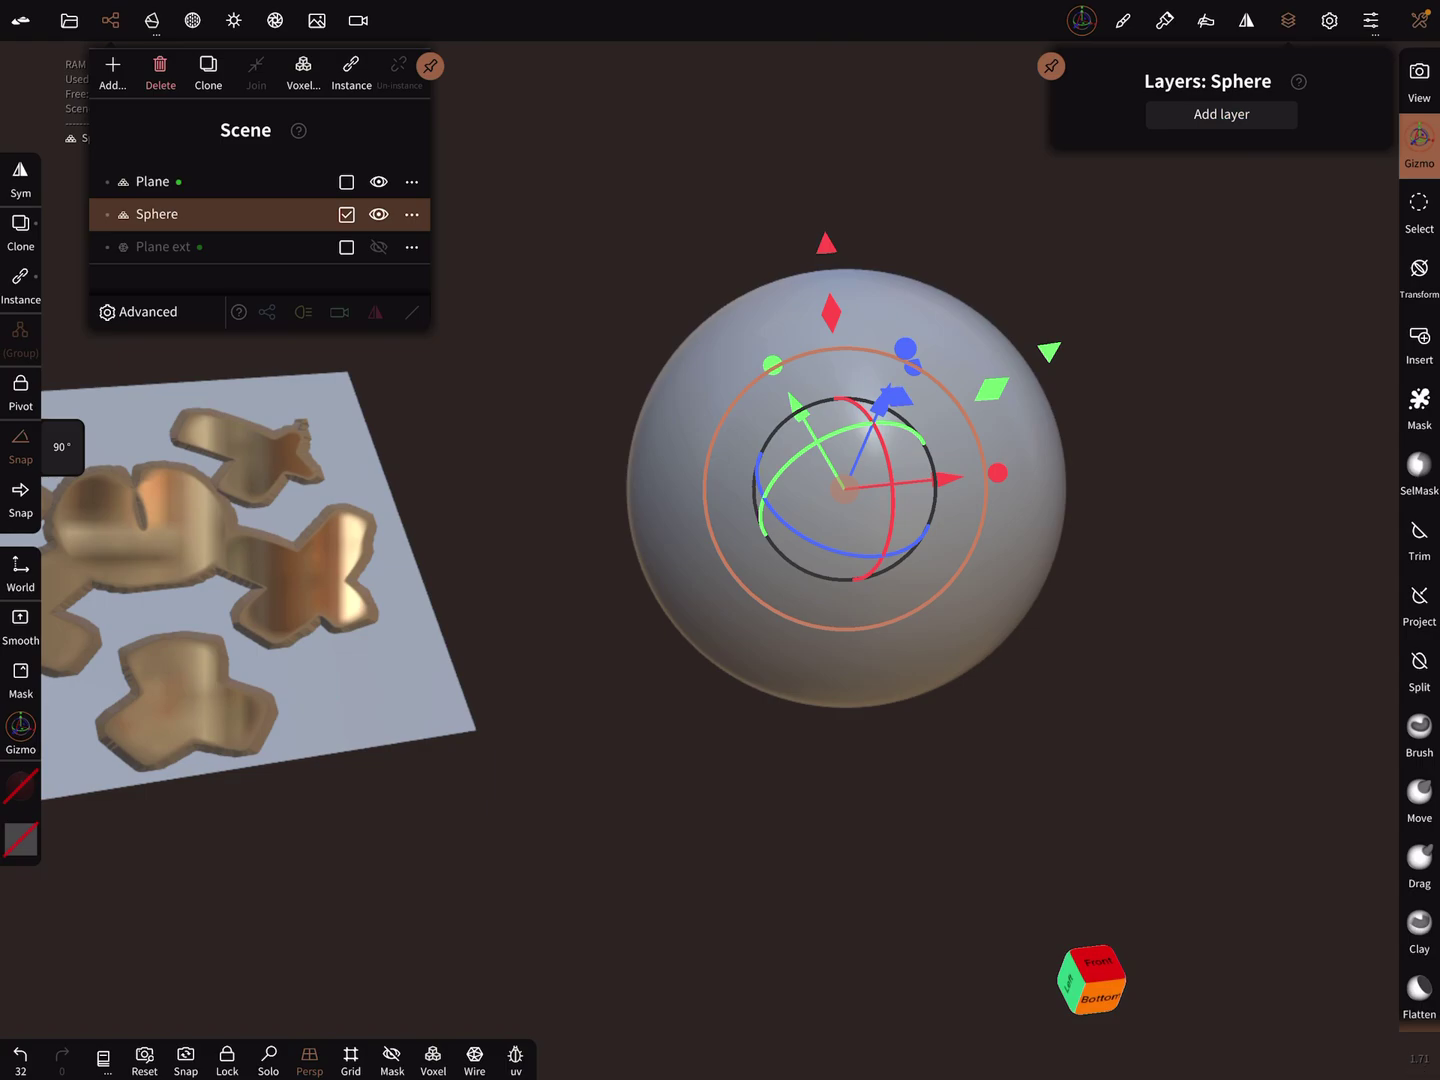
click(516, 1058)
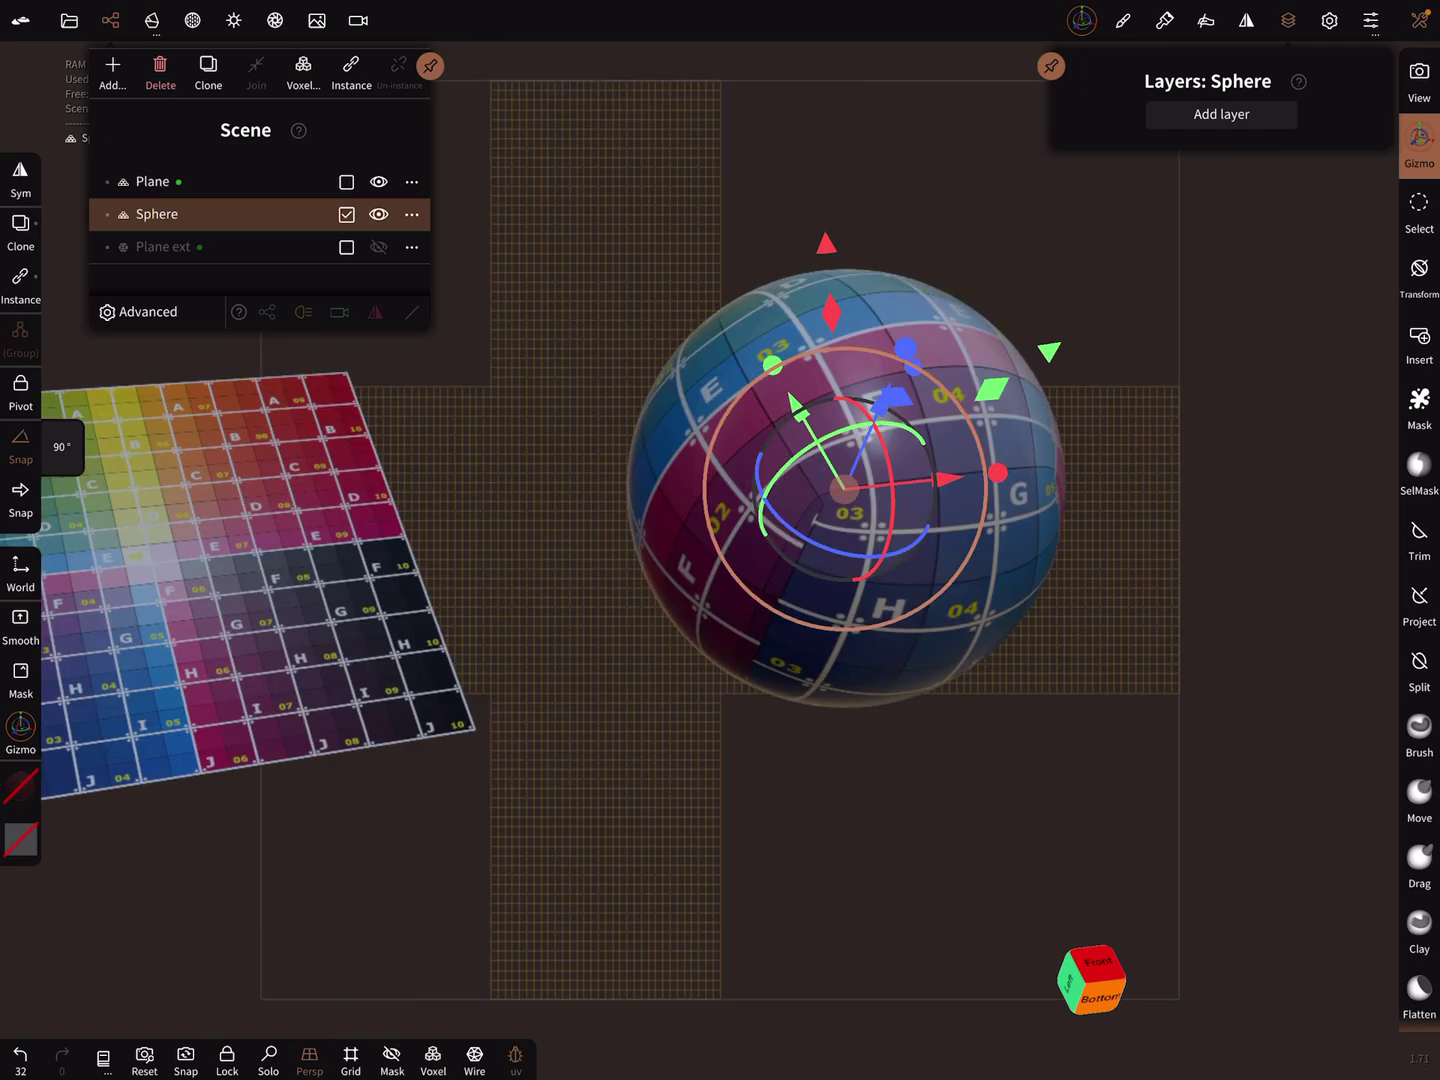
click(515, 1058)
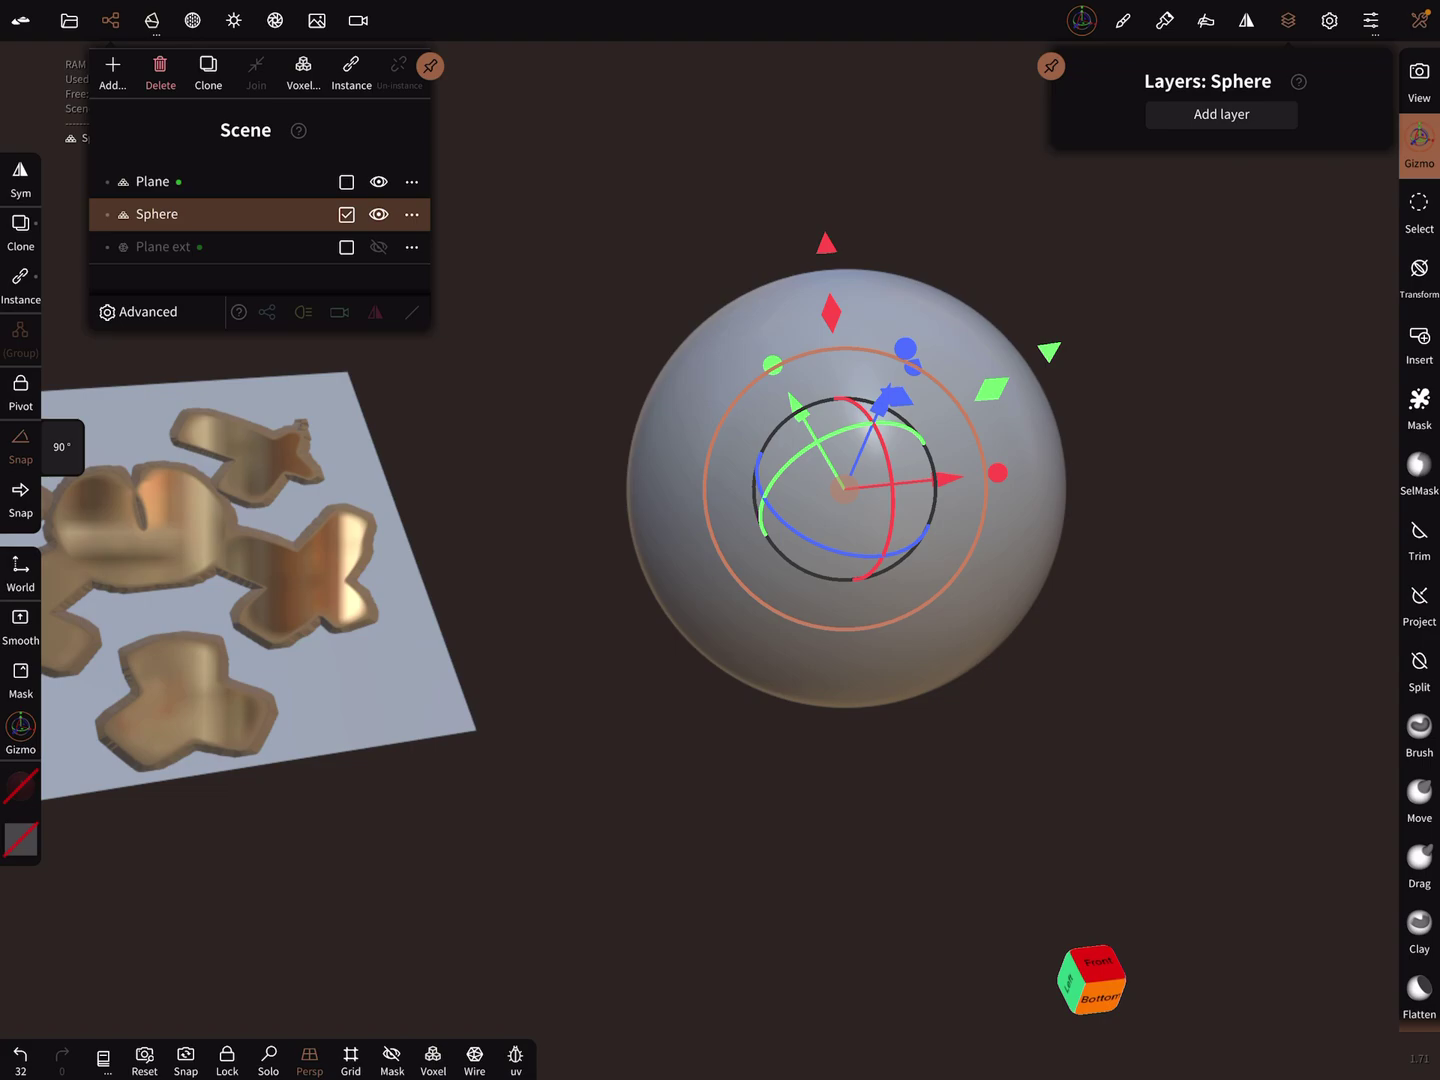
click(152, 20)
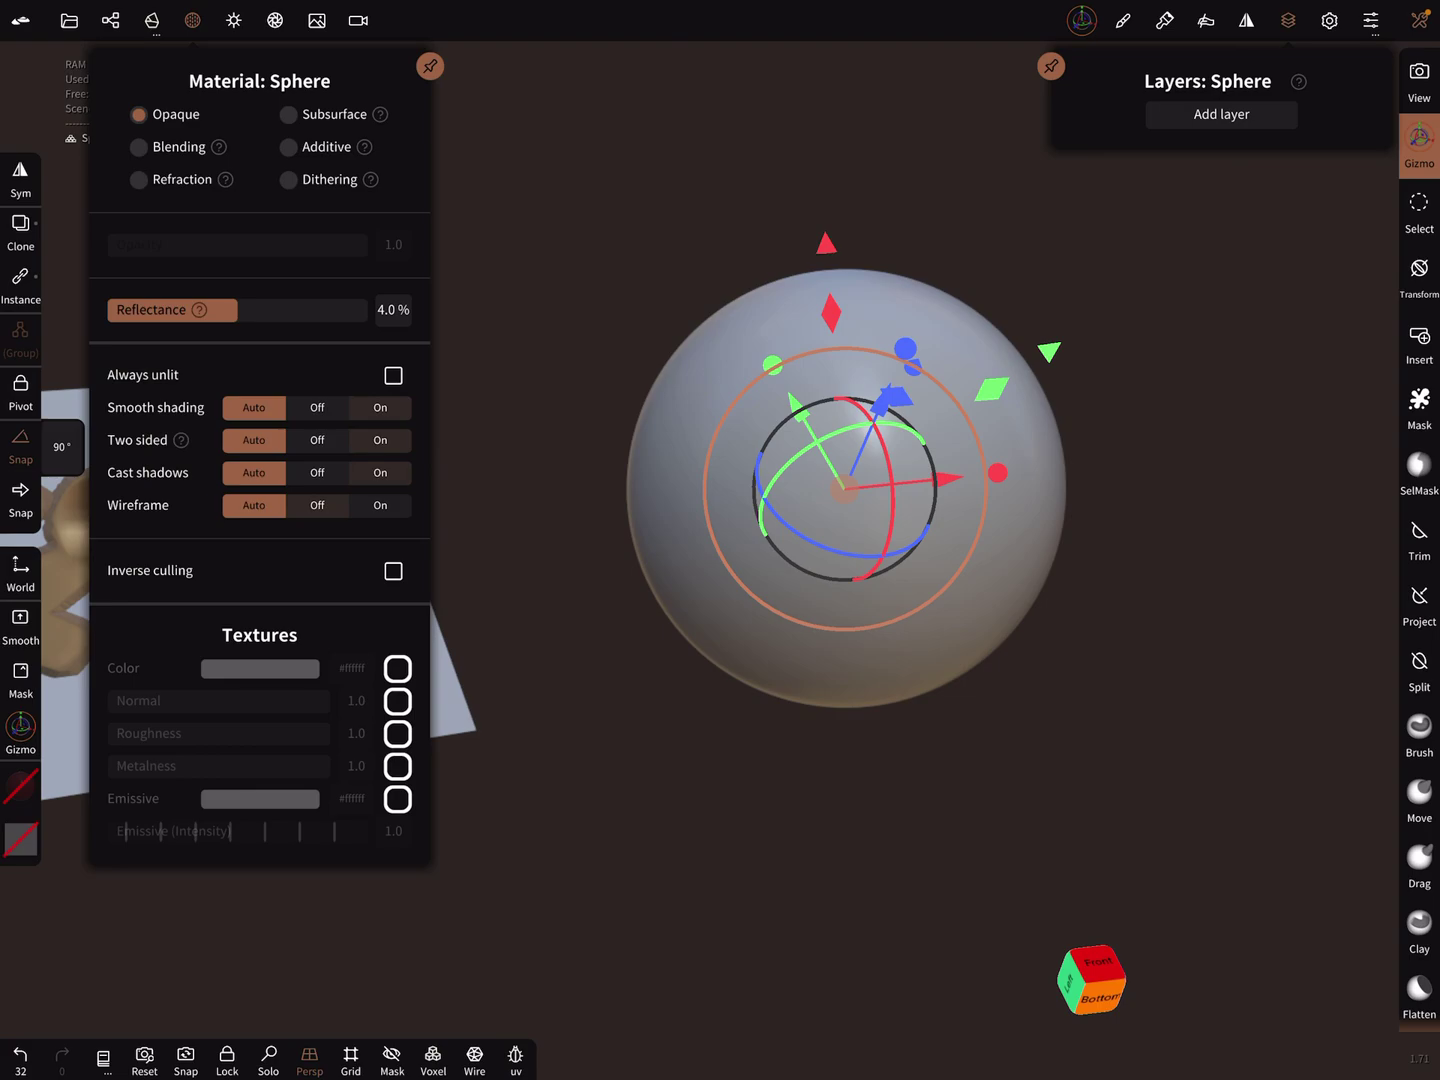
Load Plane_normal_nombake7.png from Nomad > tmp > textures as the sphere's Normal texture.
click(397, 668)
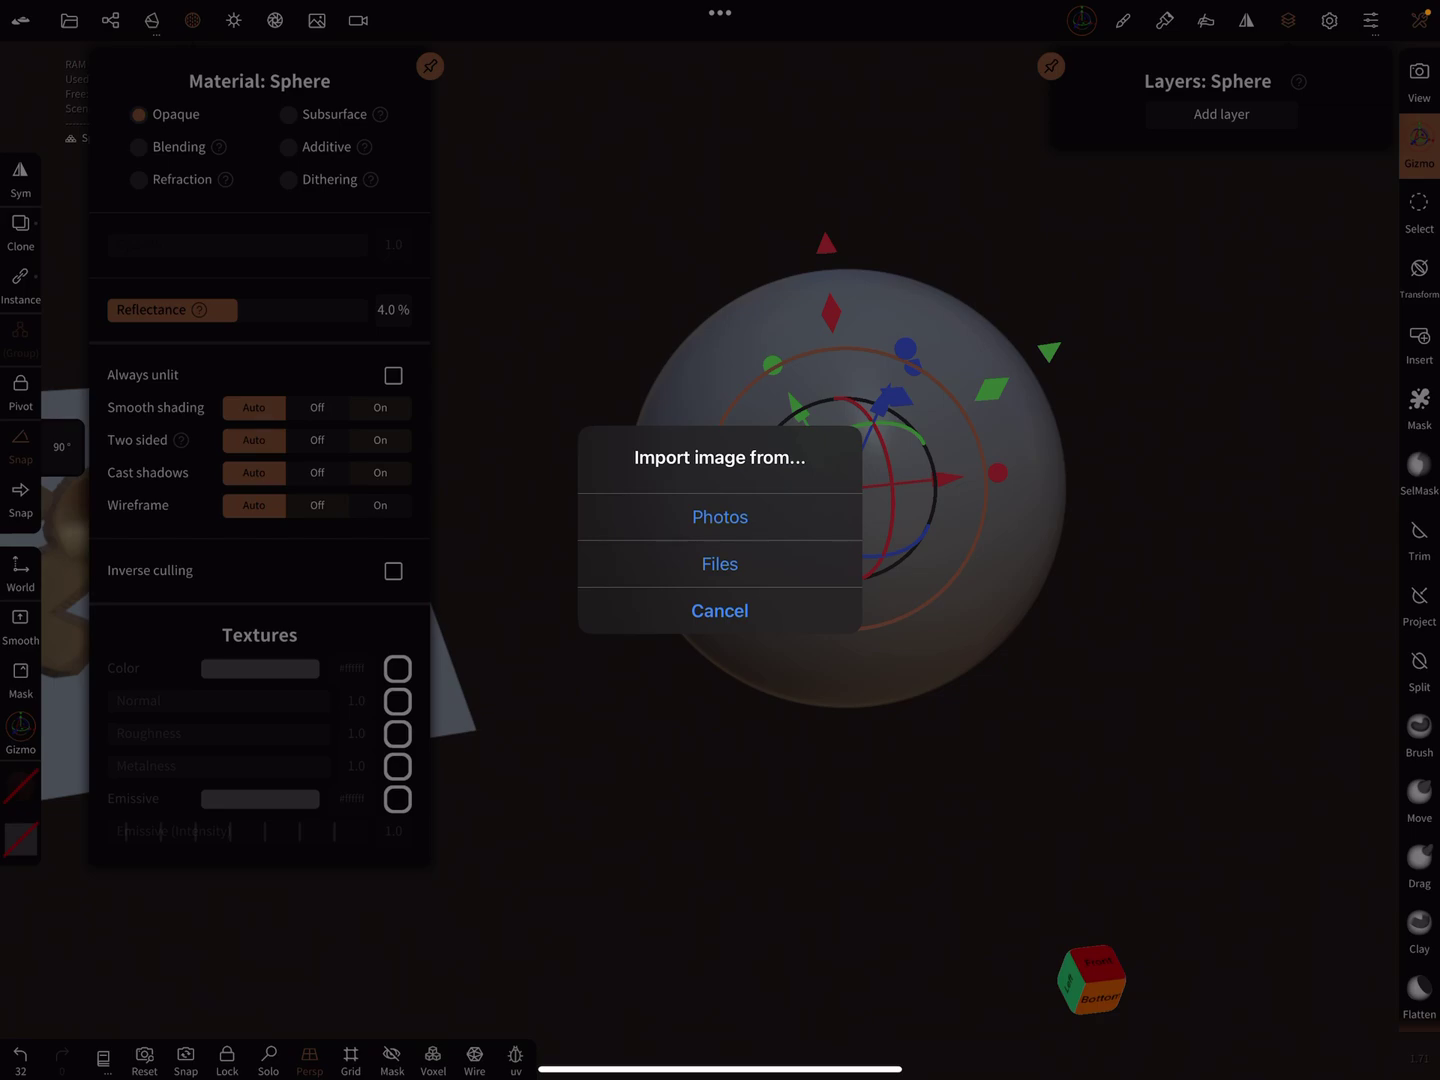
click(719, 563)
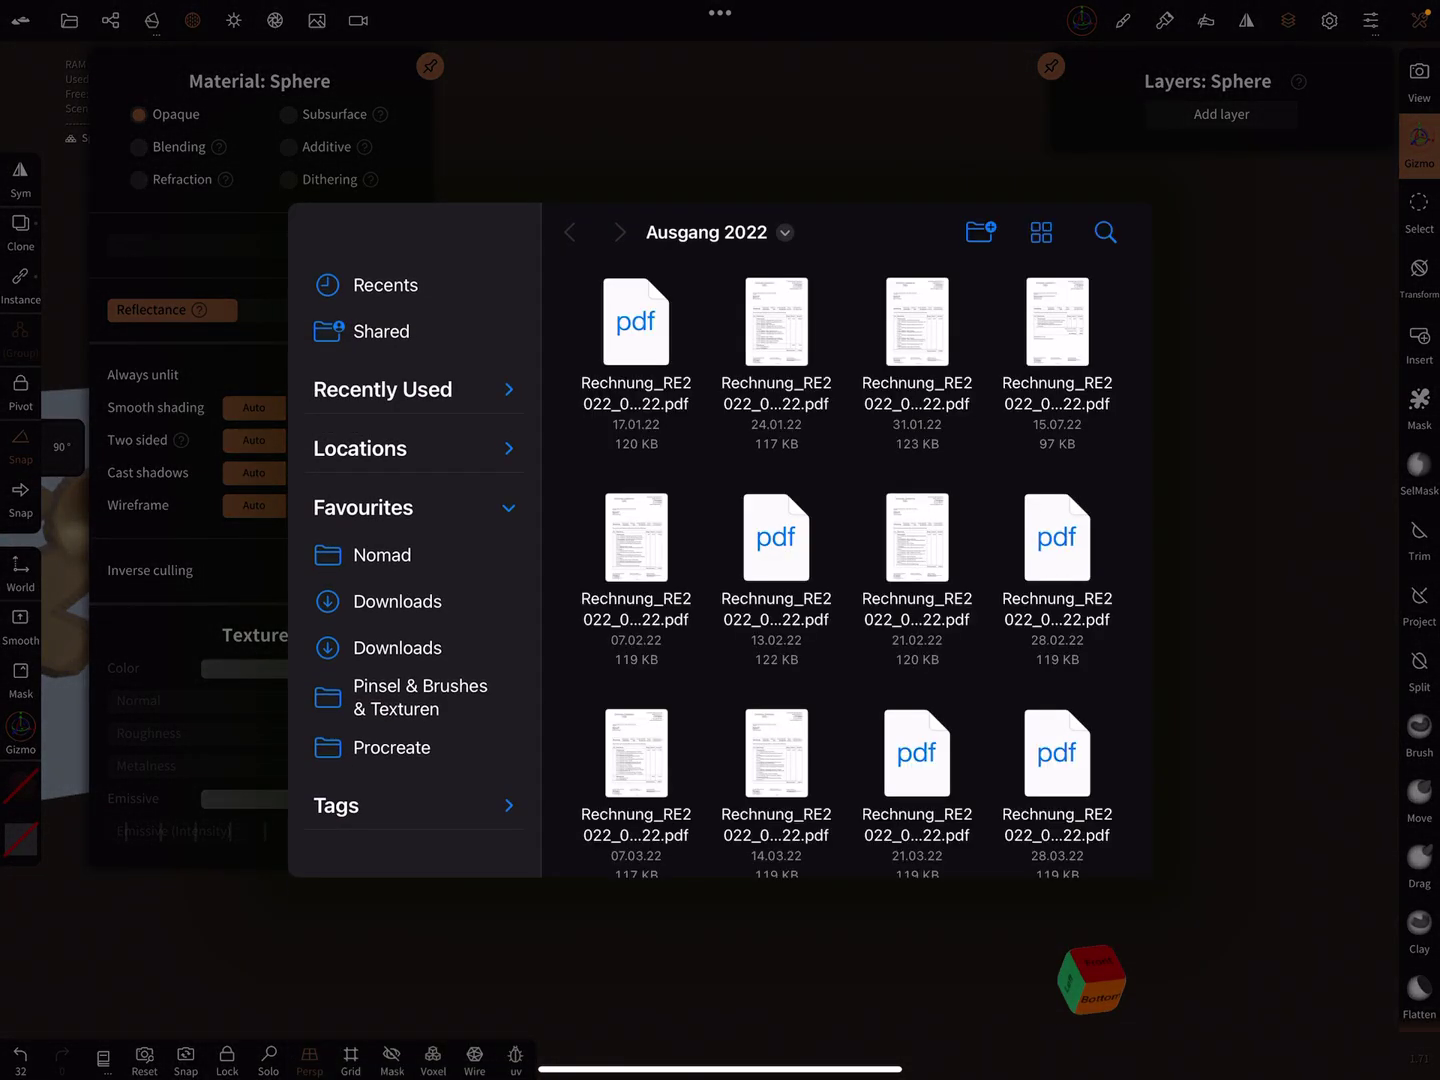
click(382, 555)
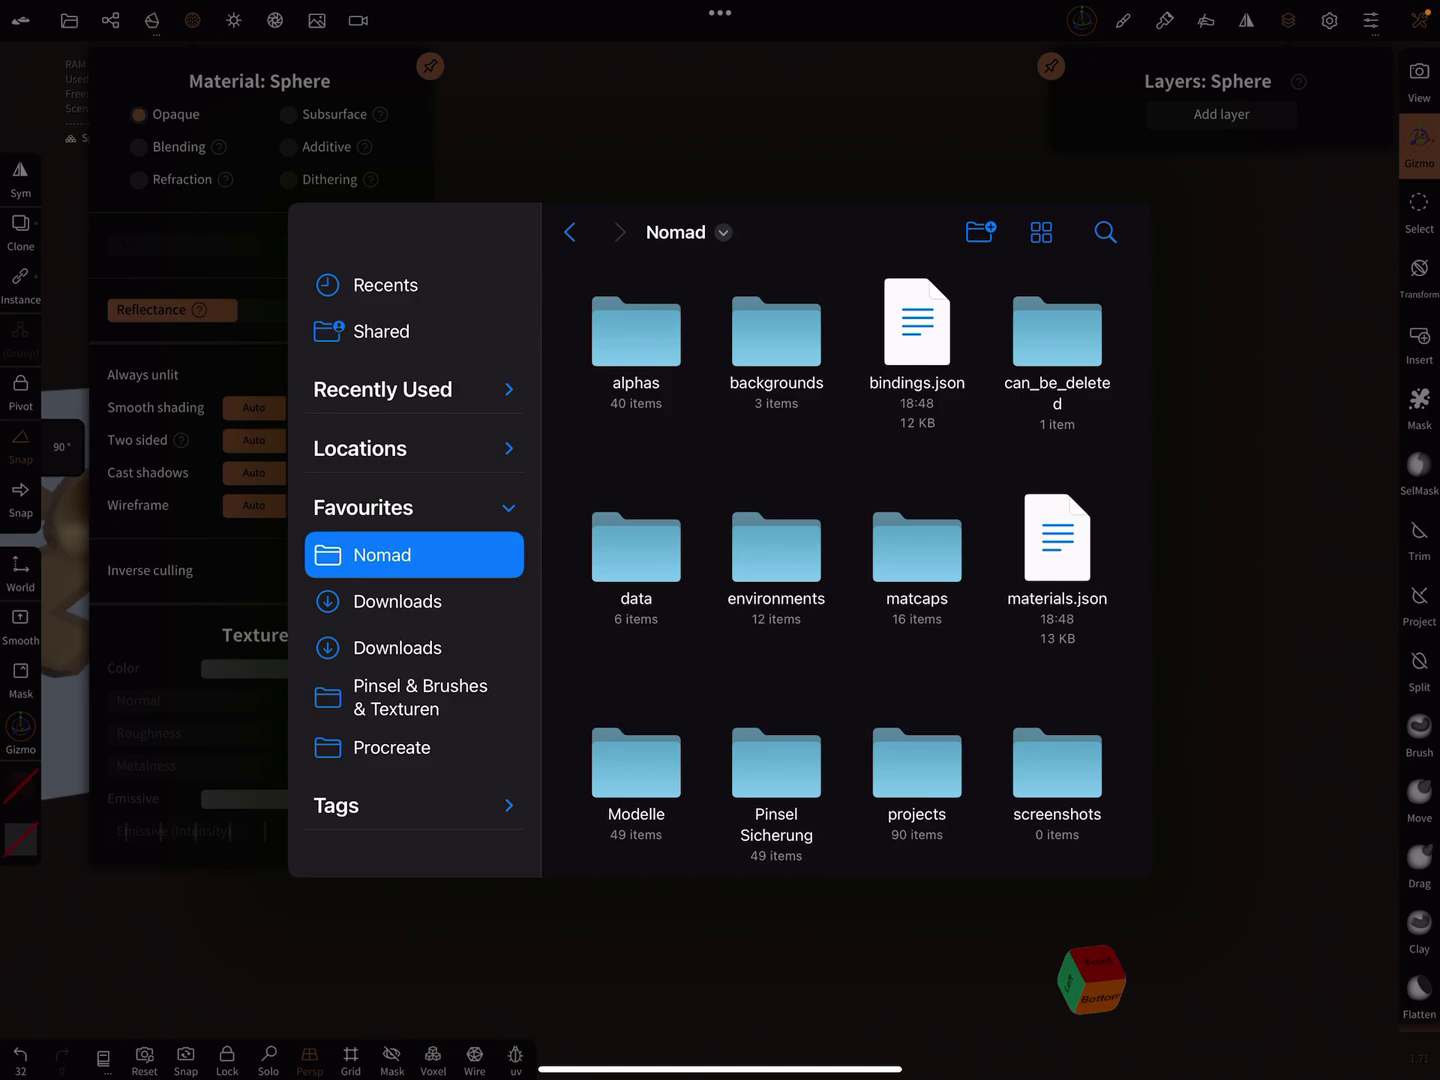
scroll(847, 563, down, 5)
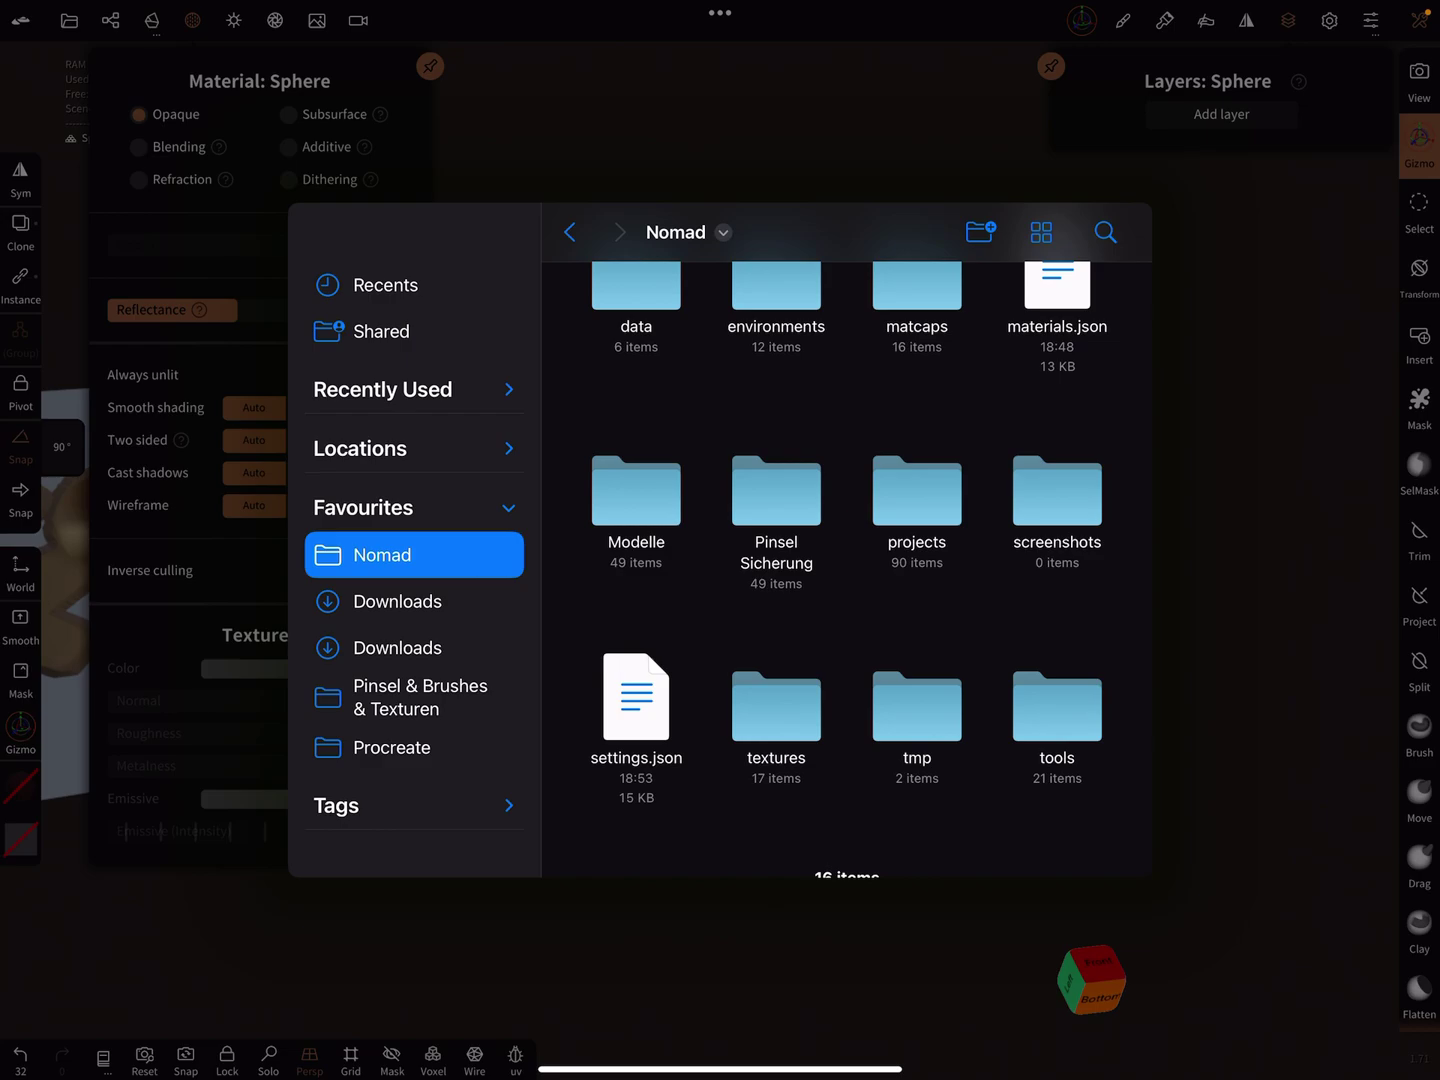
click(916, 705)
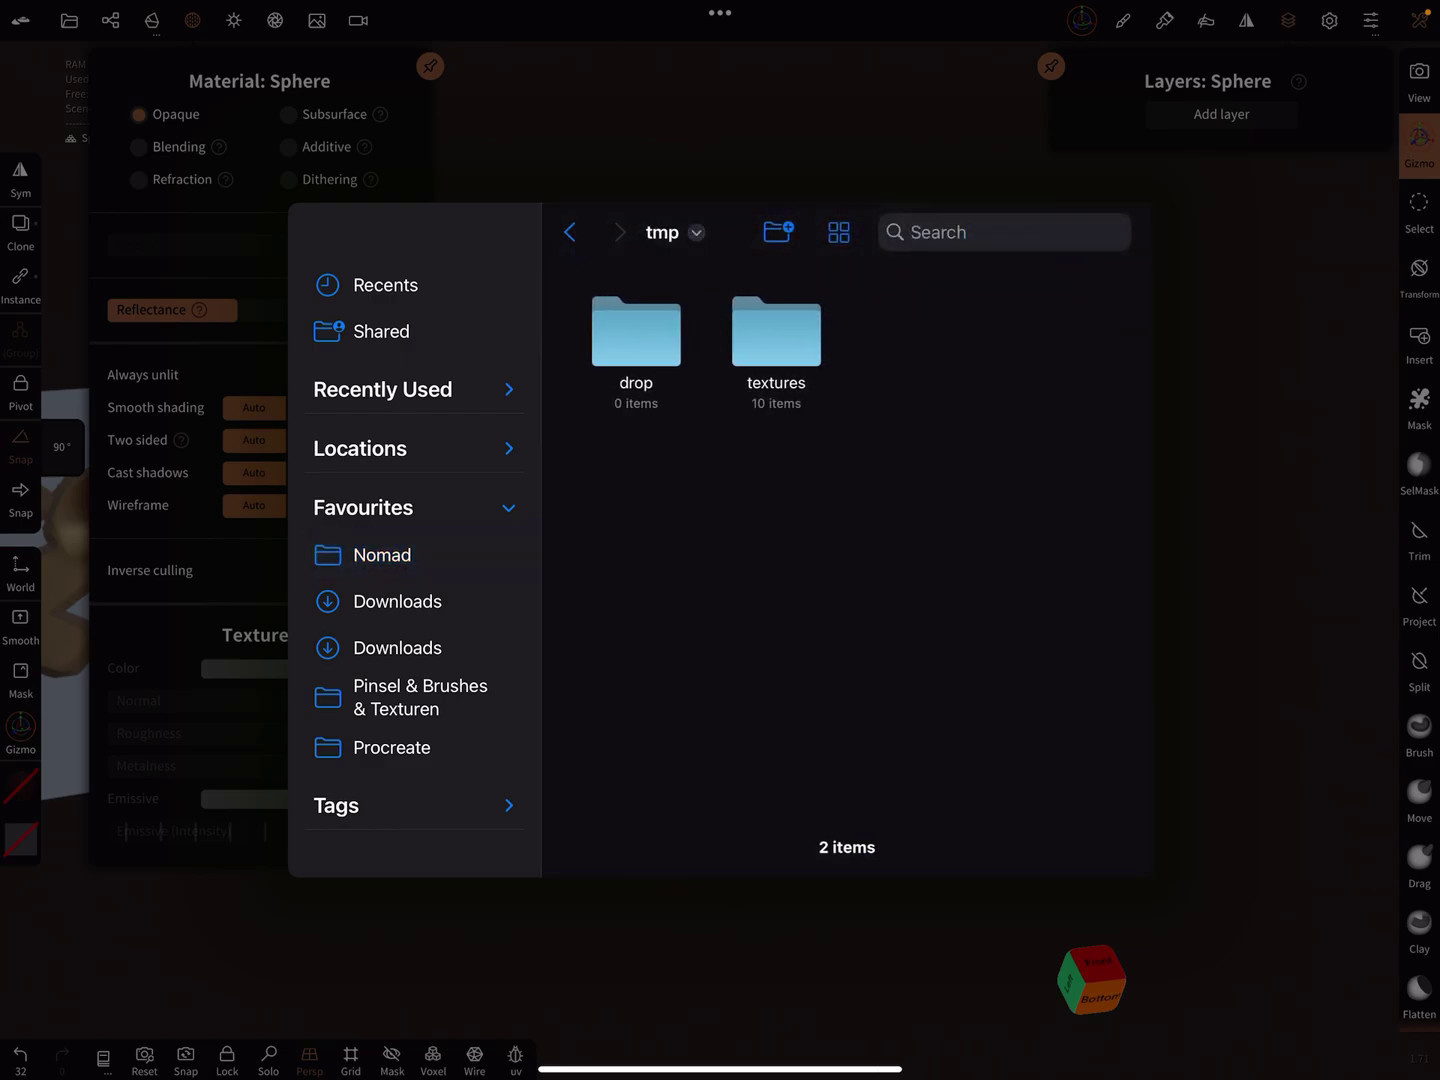
click(776, 332)
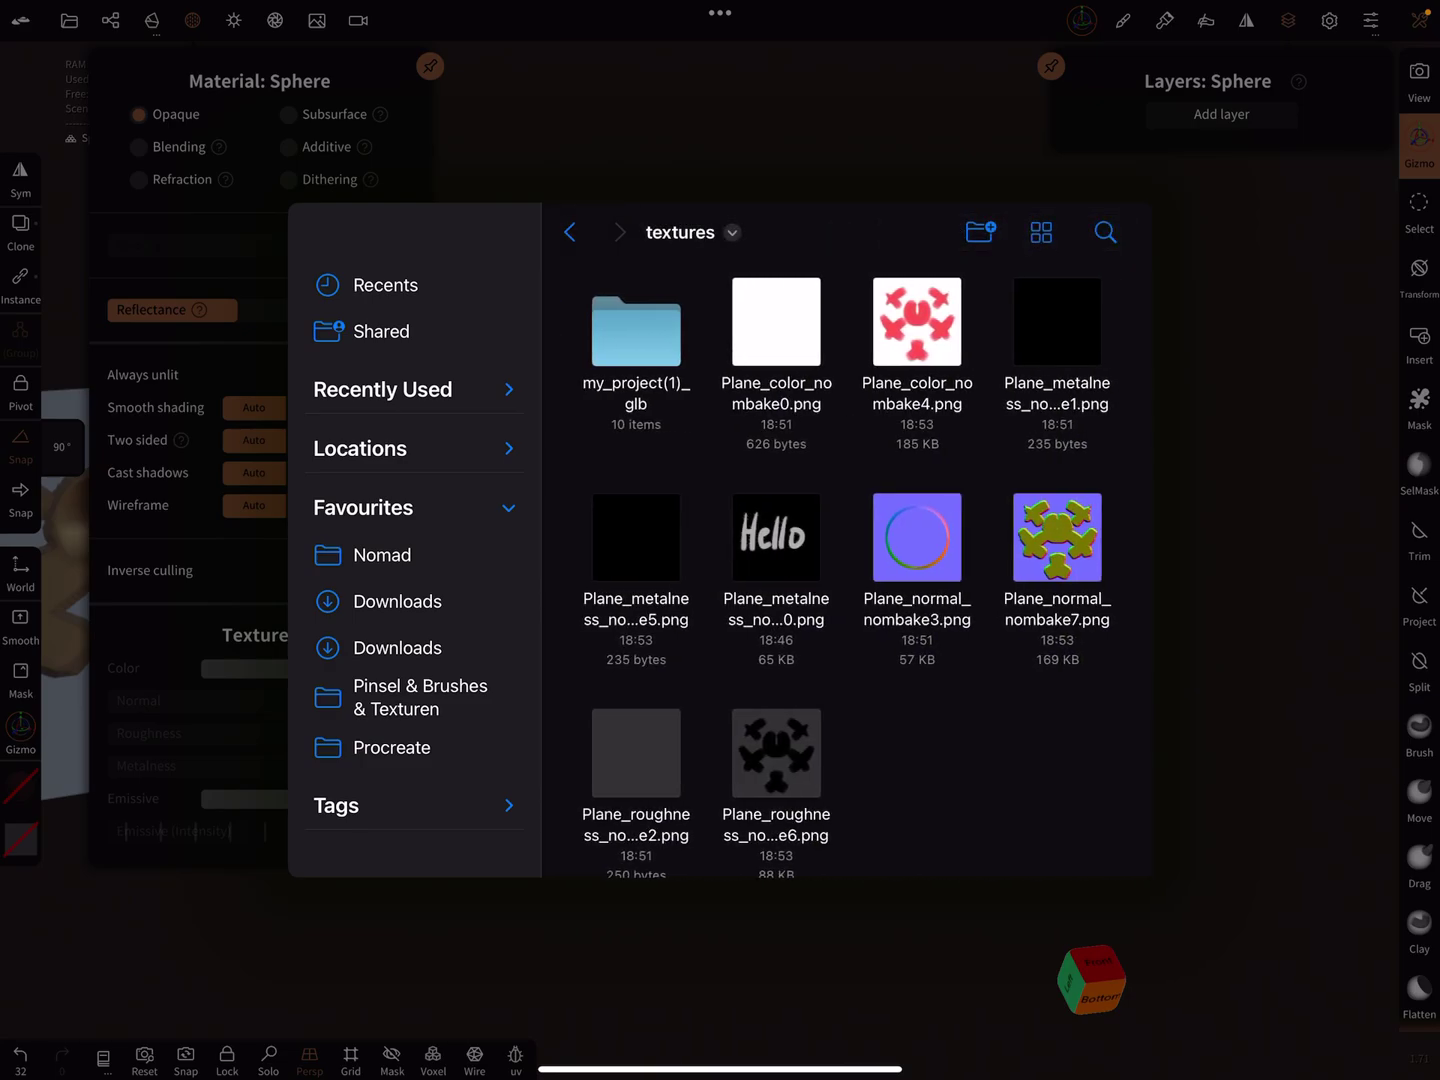
scroll(847, 541, down, 2)
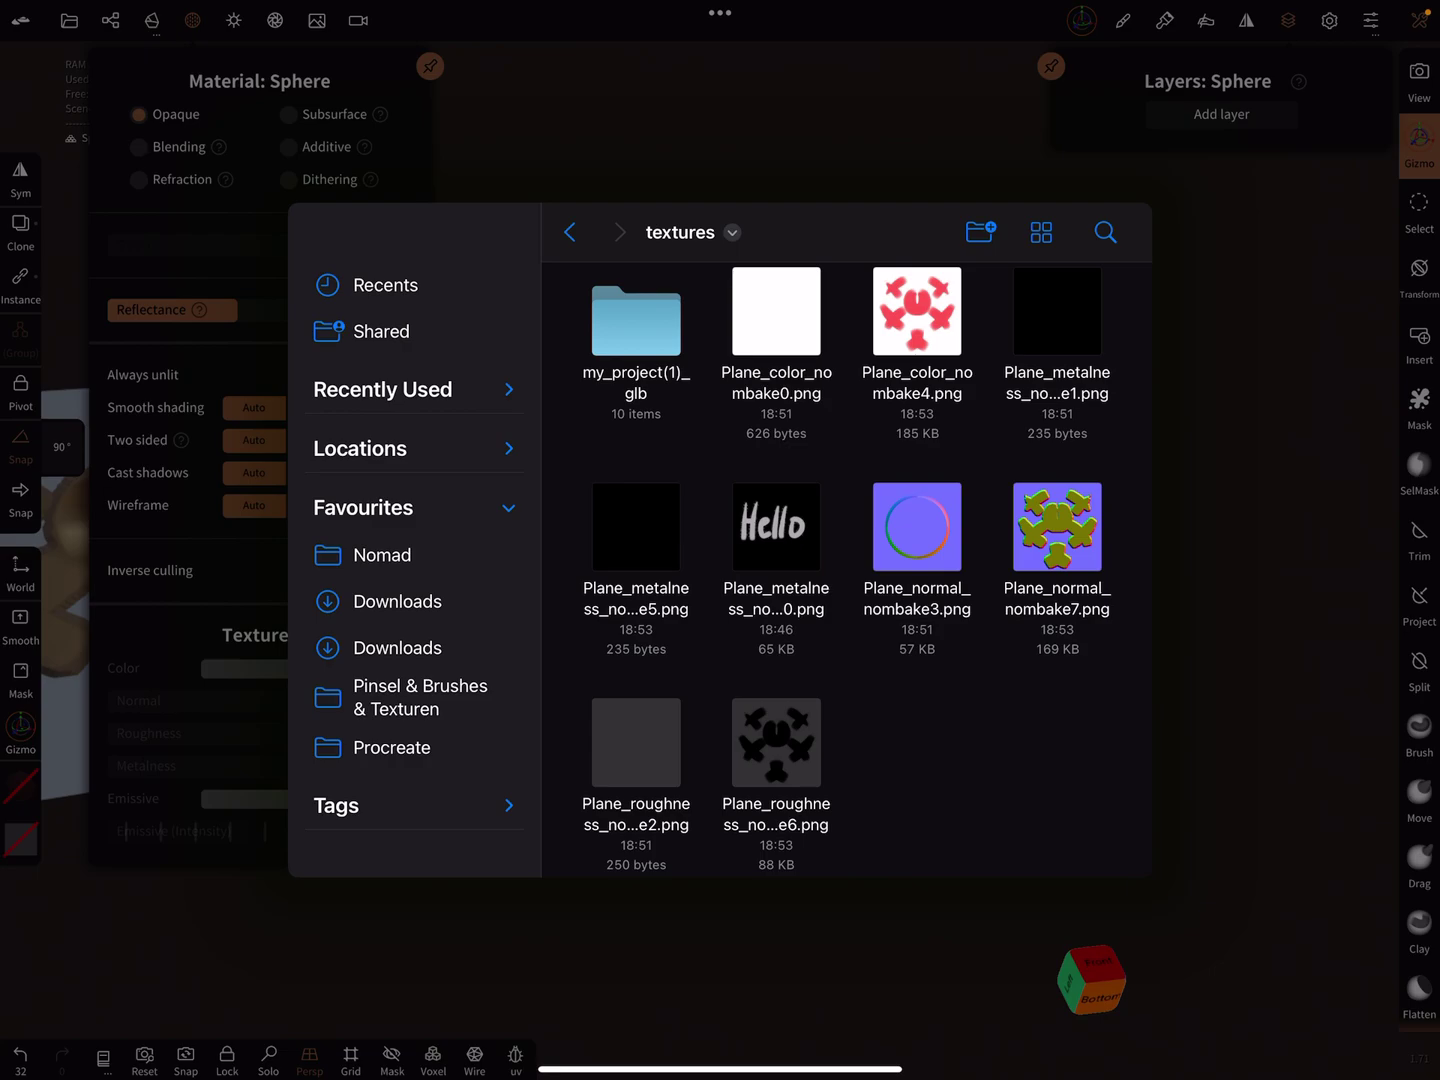
click(1058, 527)
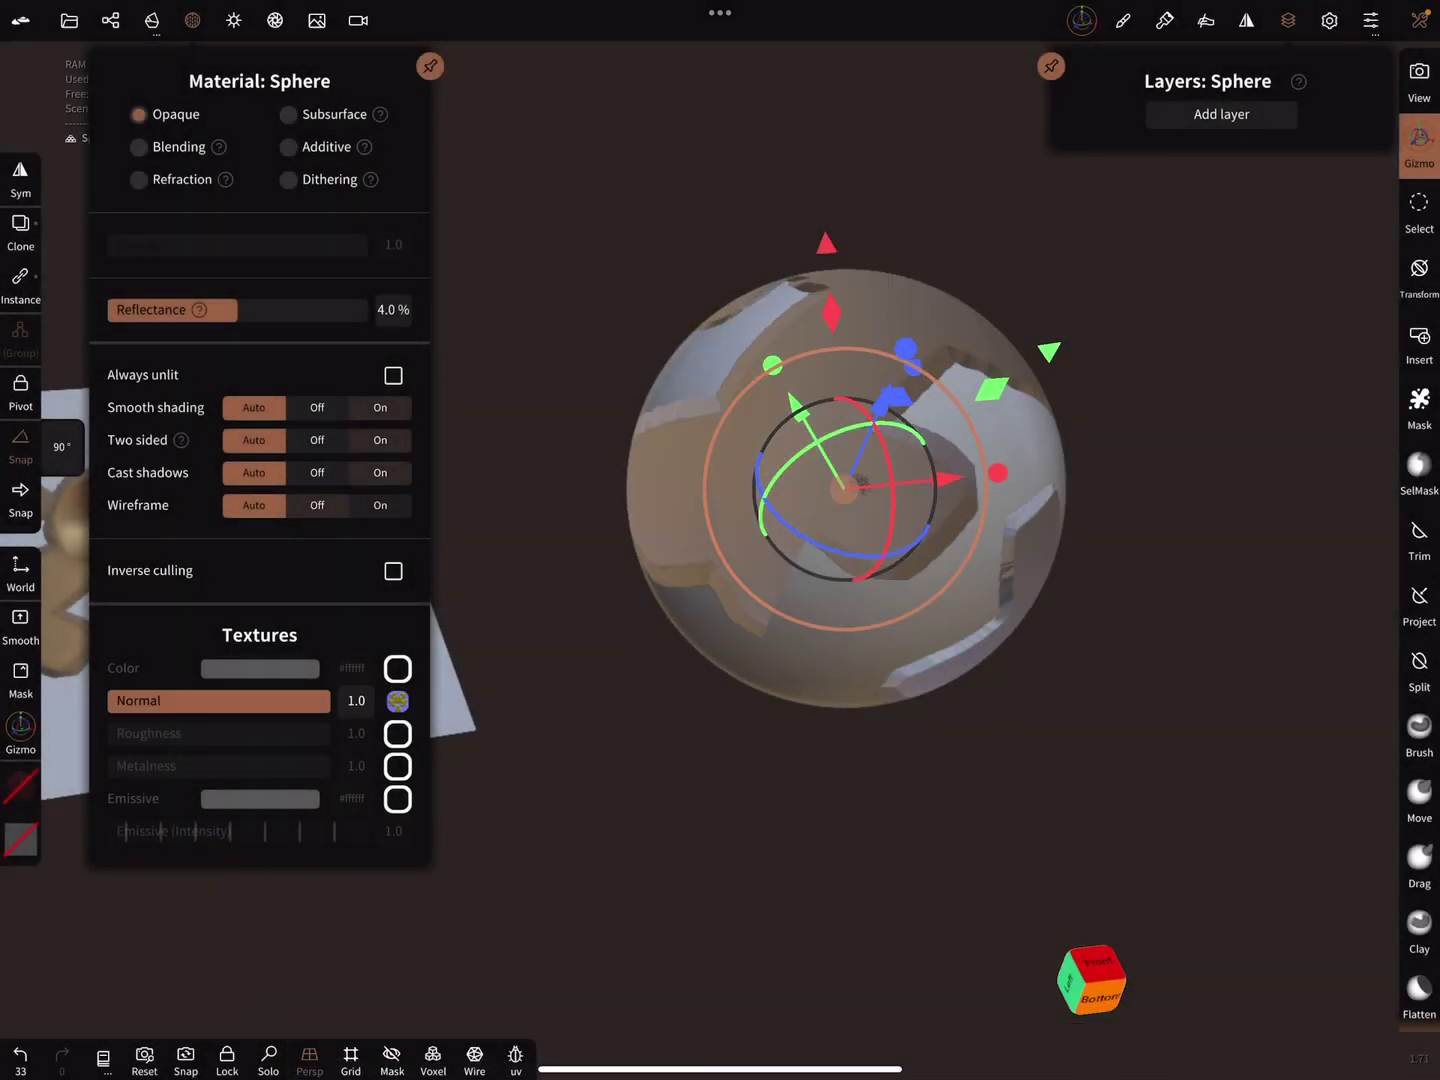
Set the normal texture's Scale to 20 and inspect the tiled pattern.
click(397, 700)
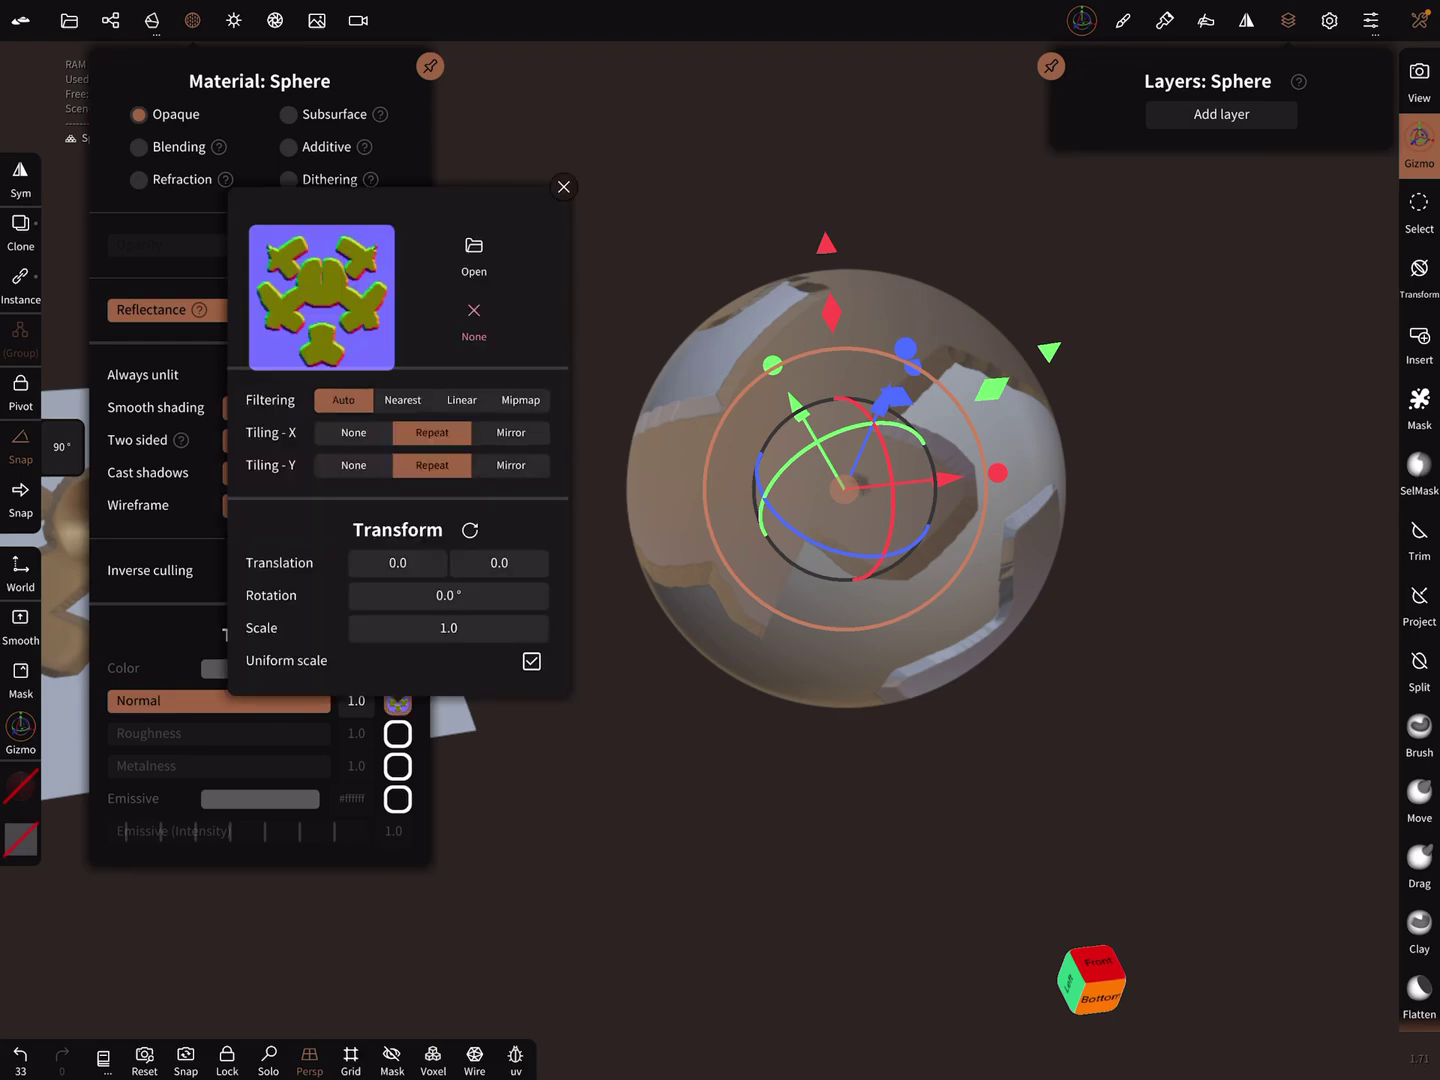
click(447, 628)
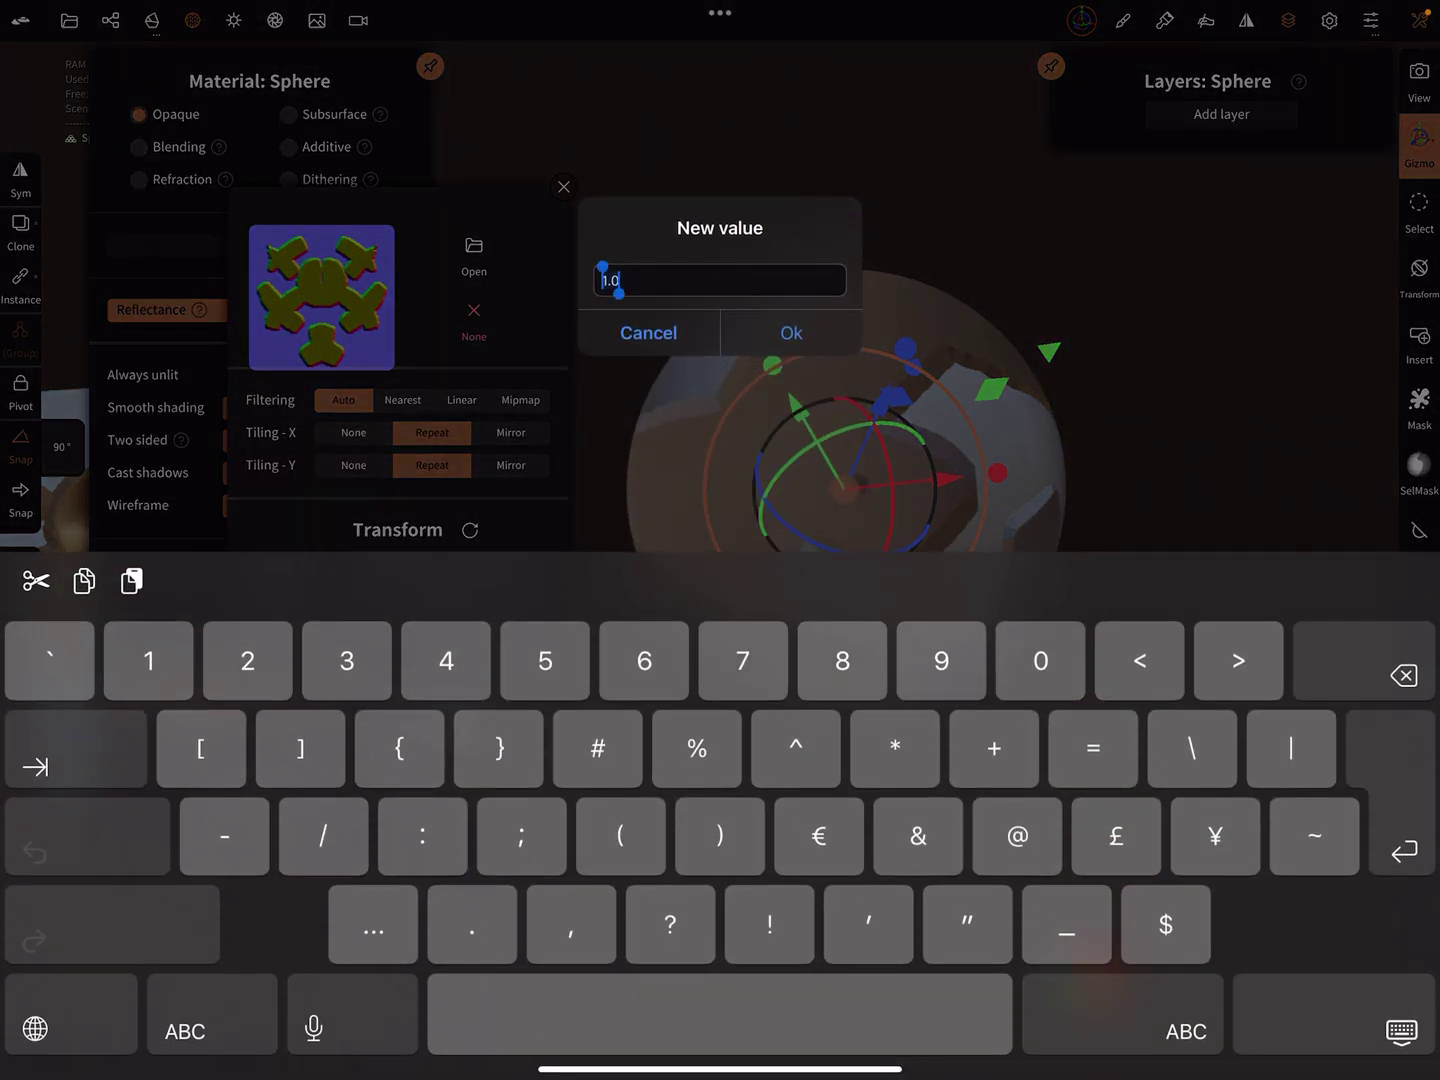
text(20)
key(Return)
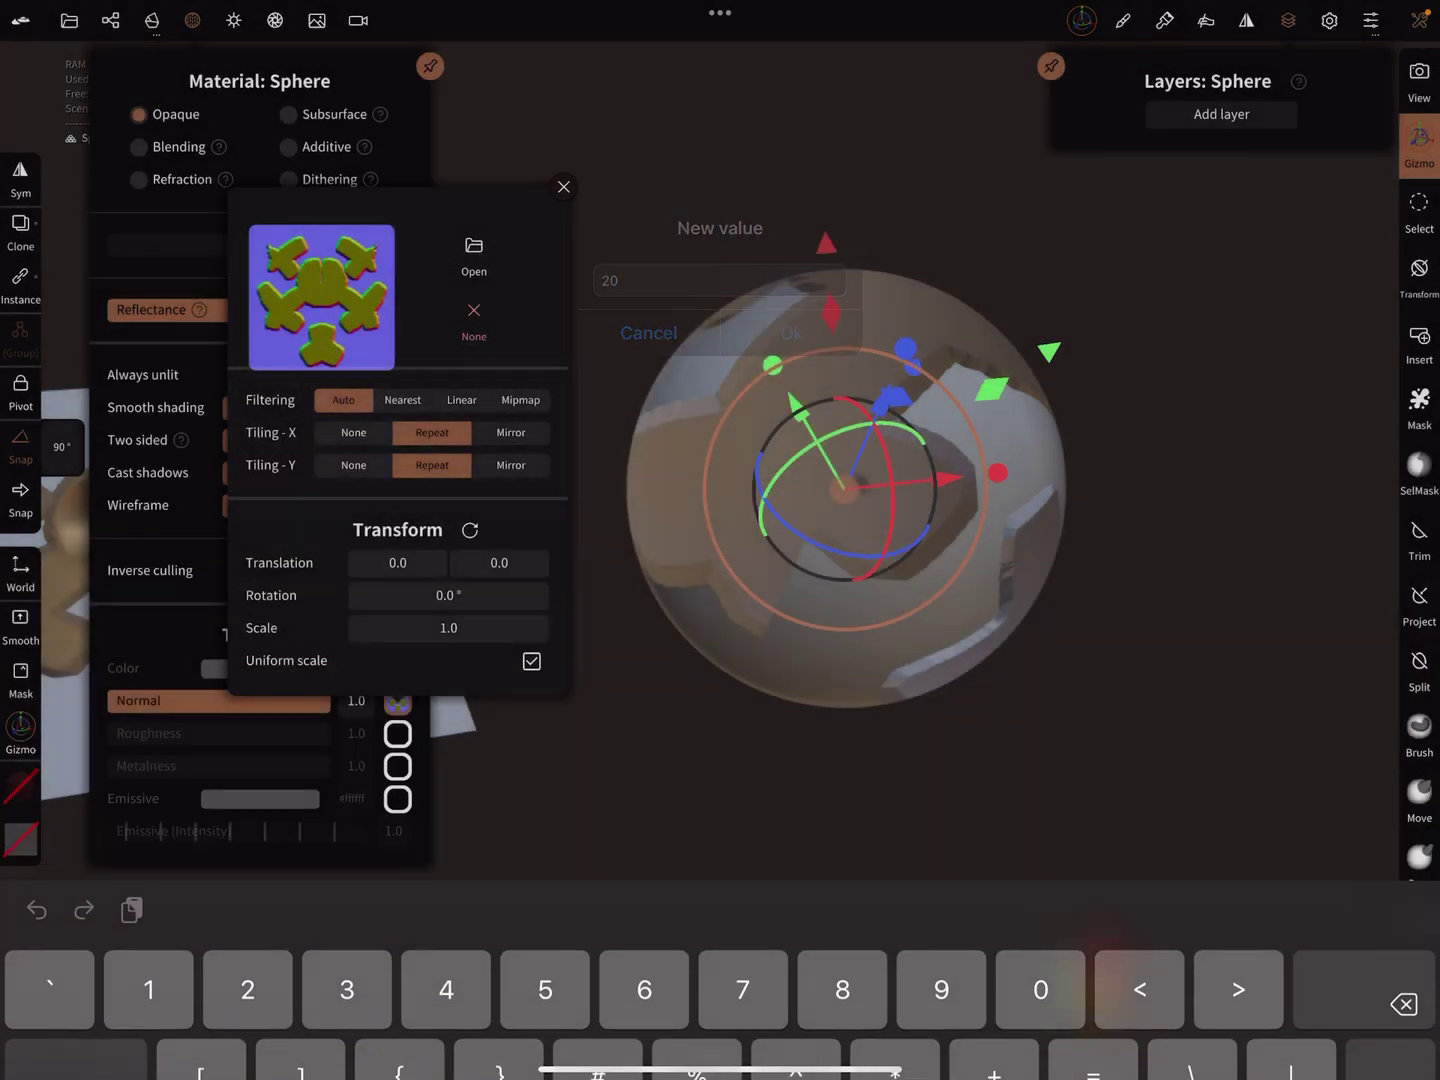
click(563, 187)
drag(1181, 675, 1125, 630)
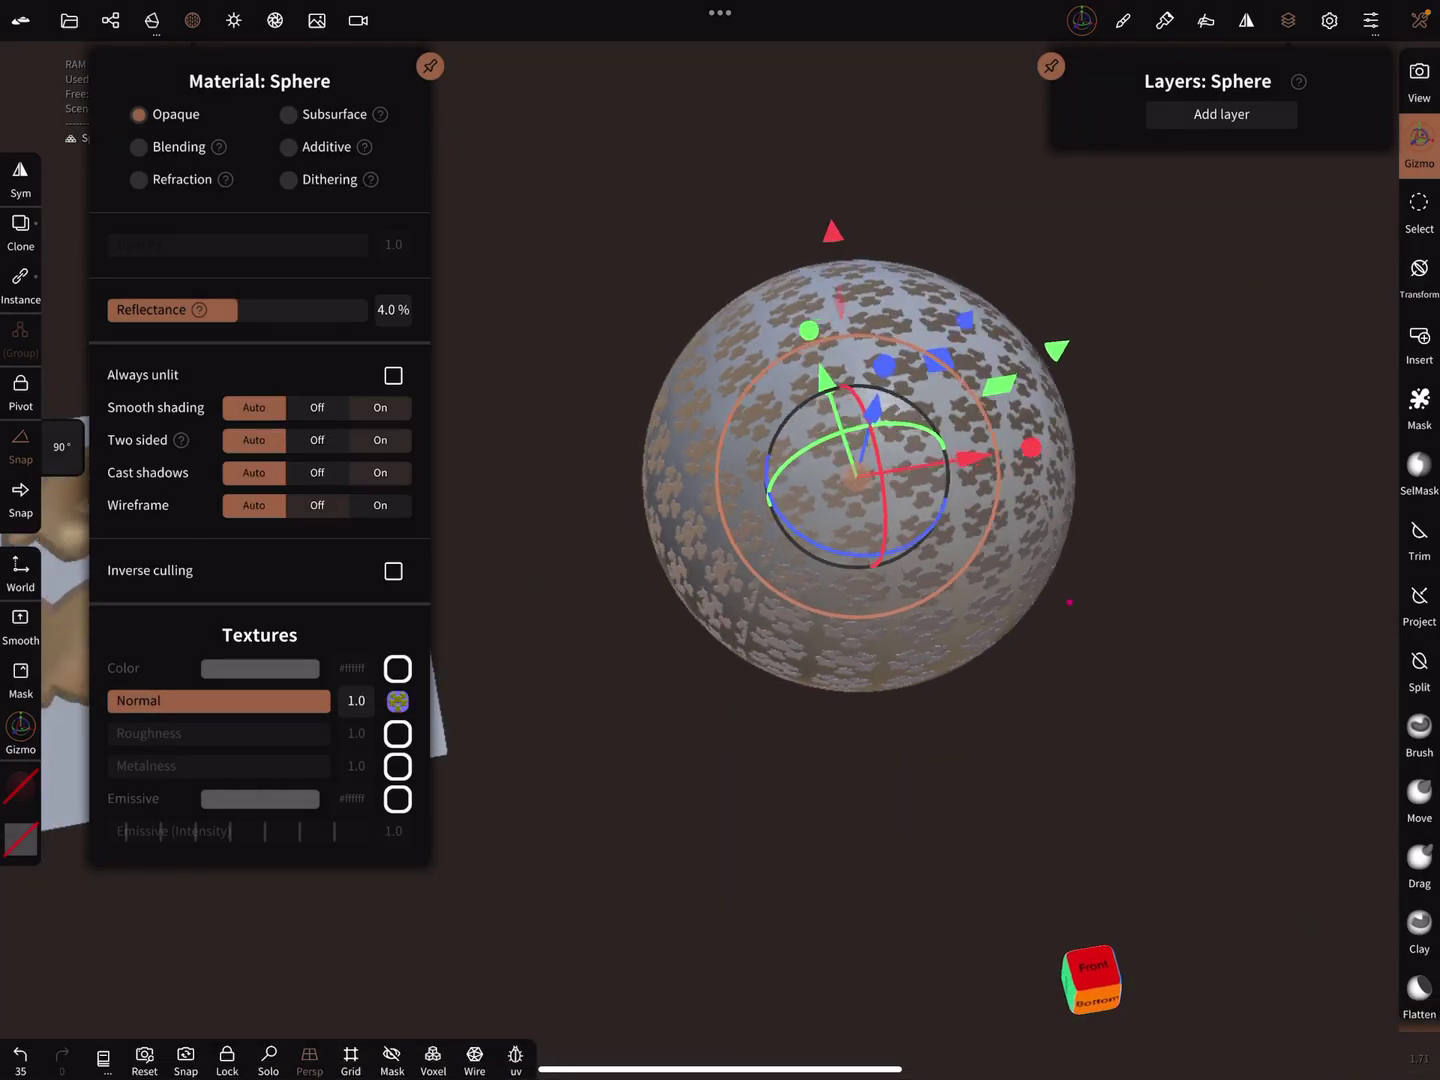
scroll(777, 506, up, 5)
drag(788, 450, 900, 506)
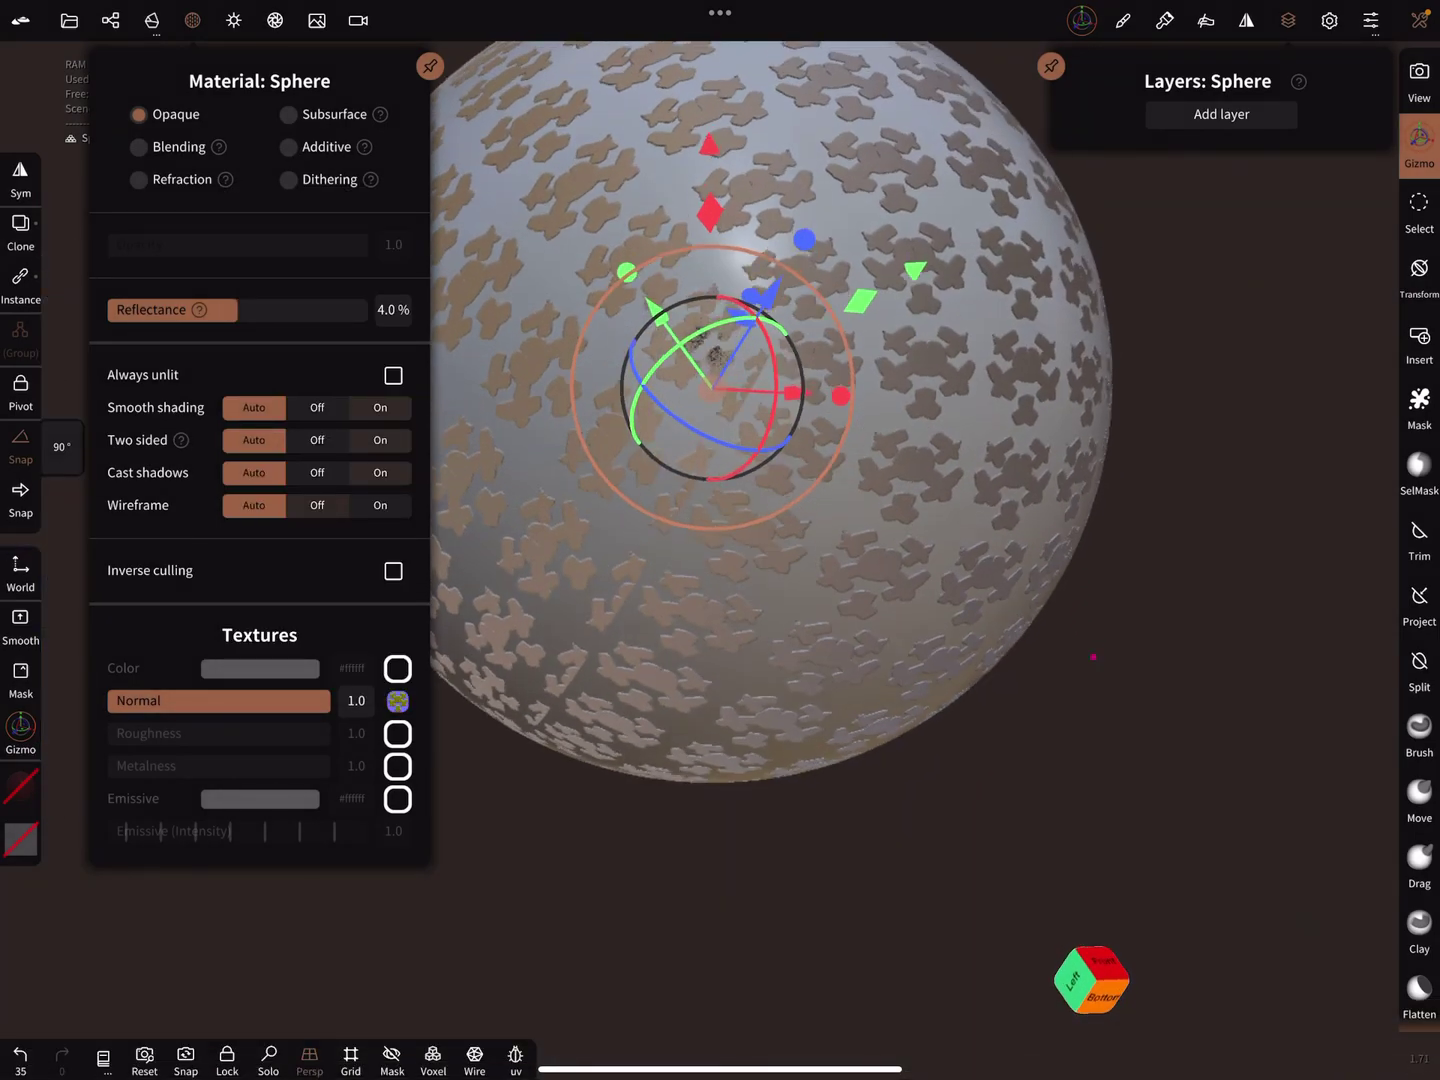
drag(1013, 675, 956, 664)
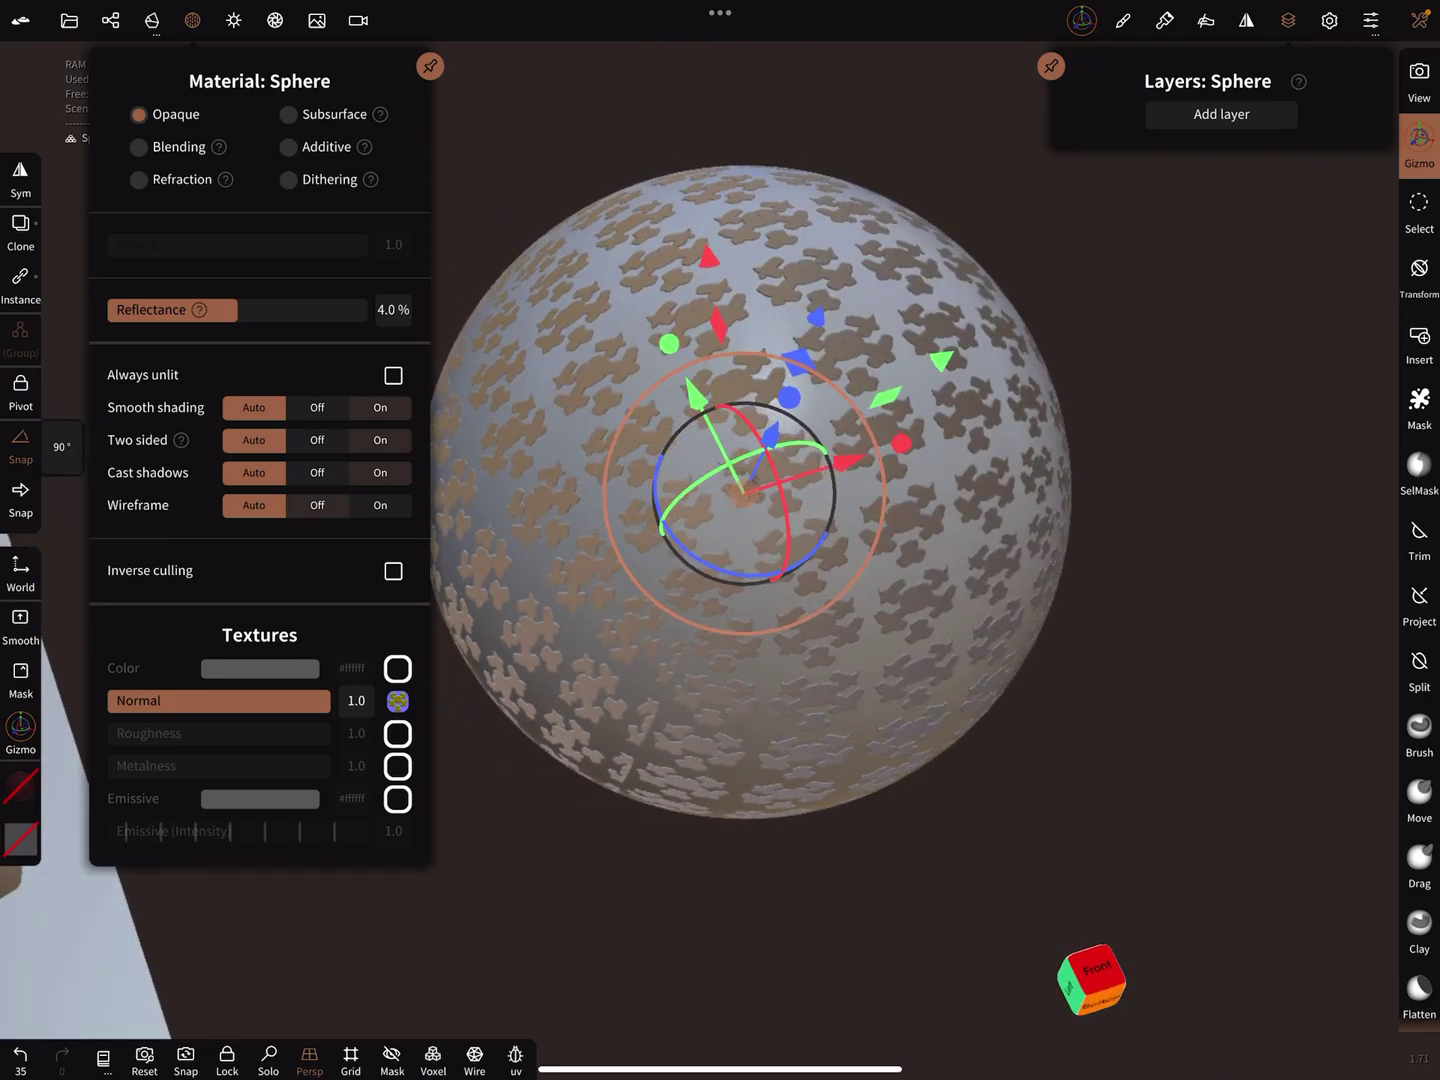
Raise the normal texture Scale to about 85 for finer tiling, then select the plane.
click(397, 701)
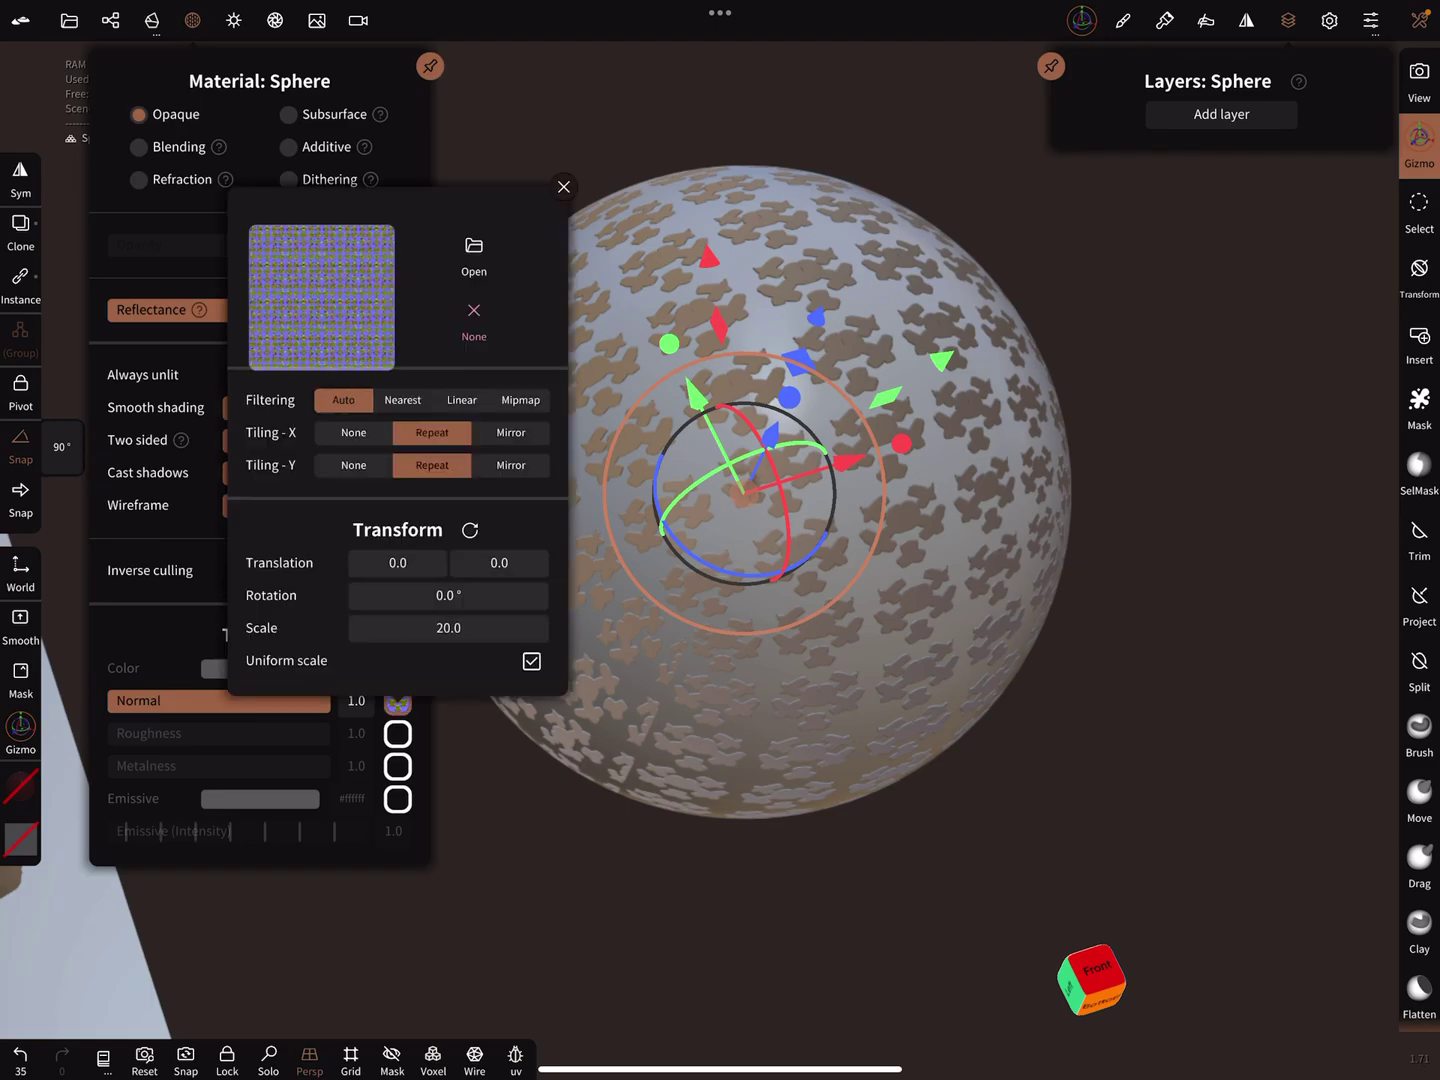
drag(447, 628, 529, 627)
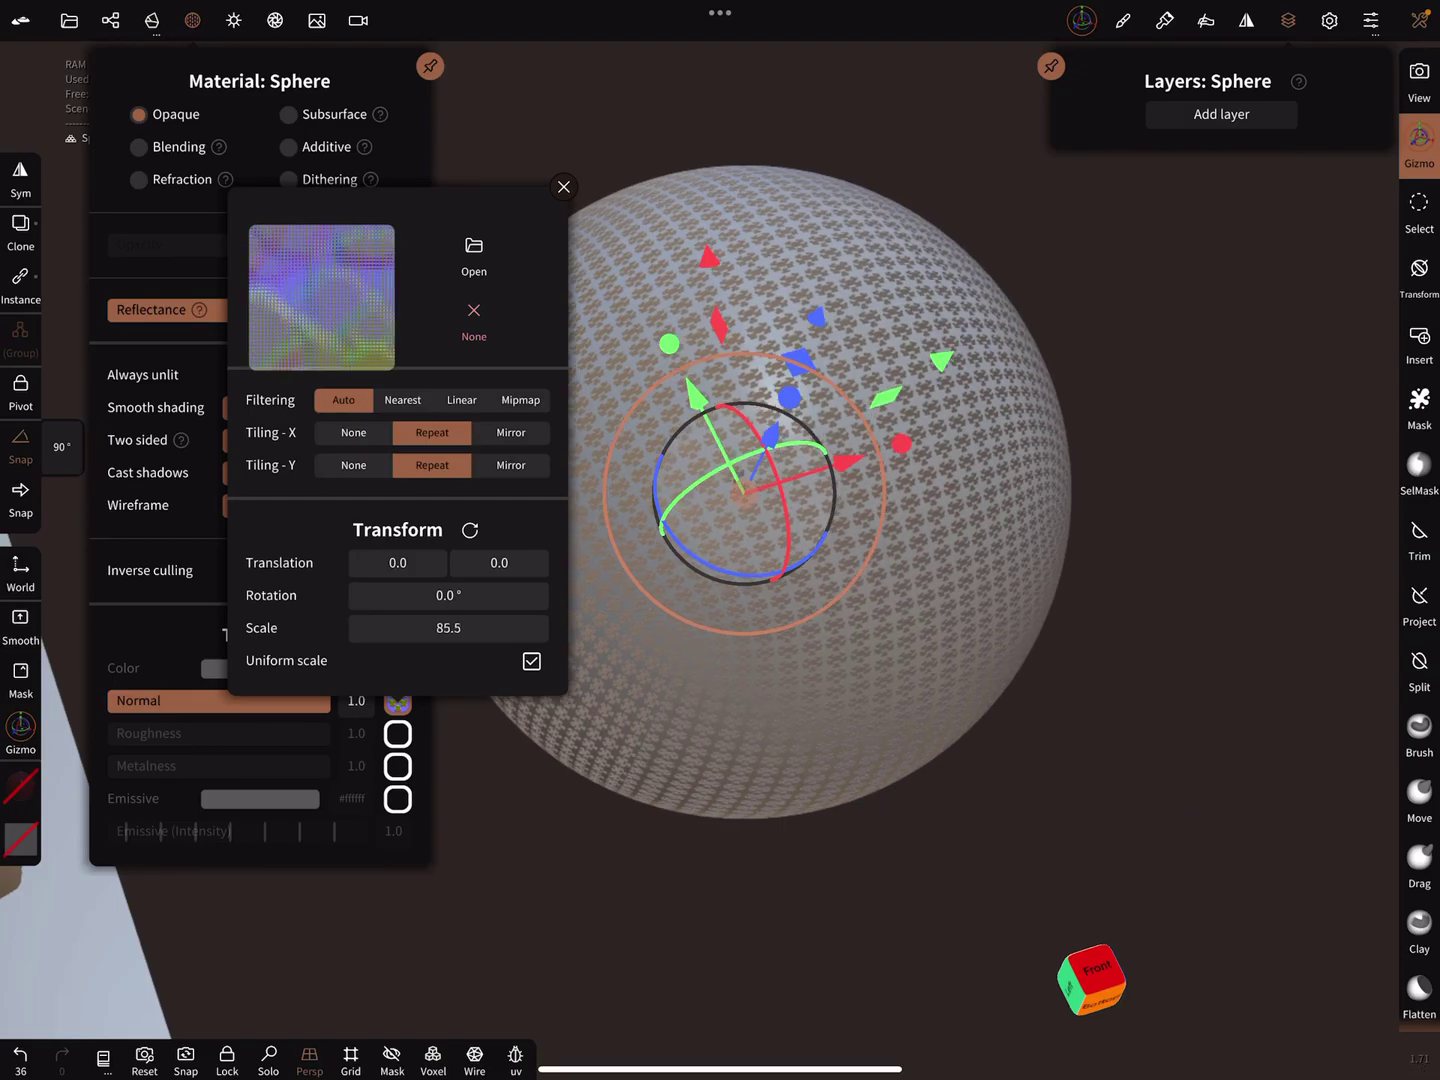
click(564, 186)
scroll(776, 484, up, 3)
scroll(777, 484, up, 2)
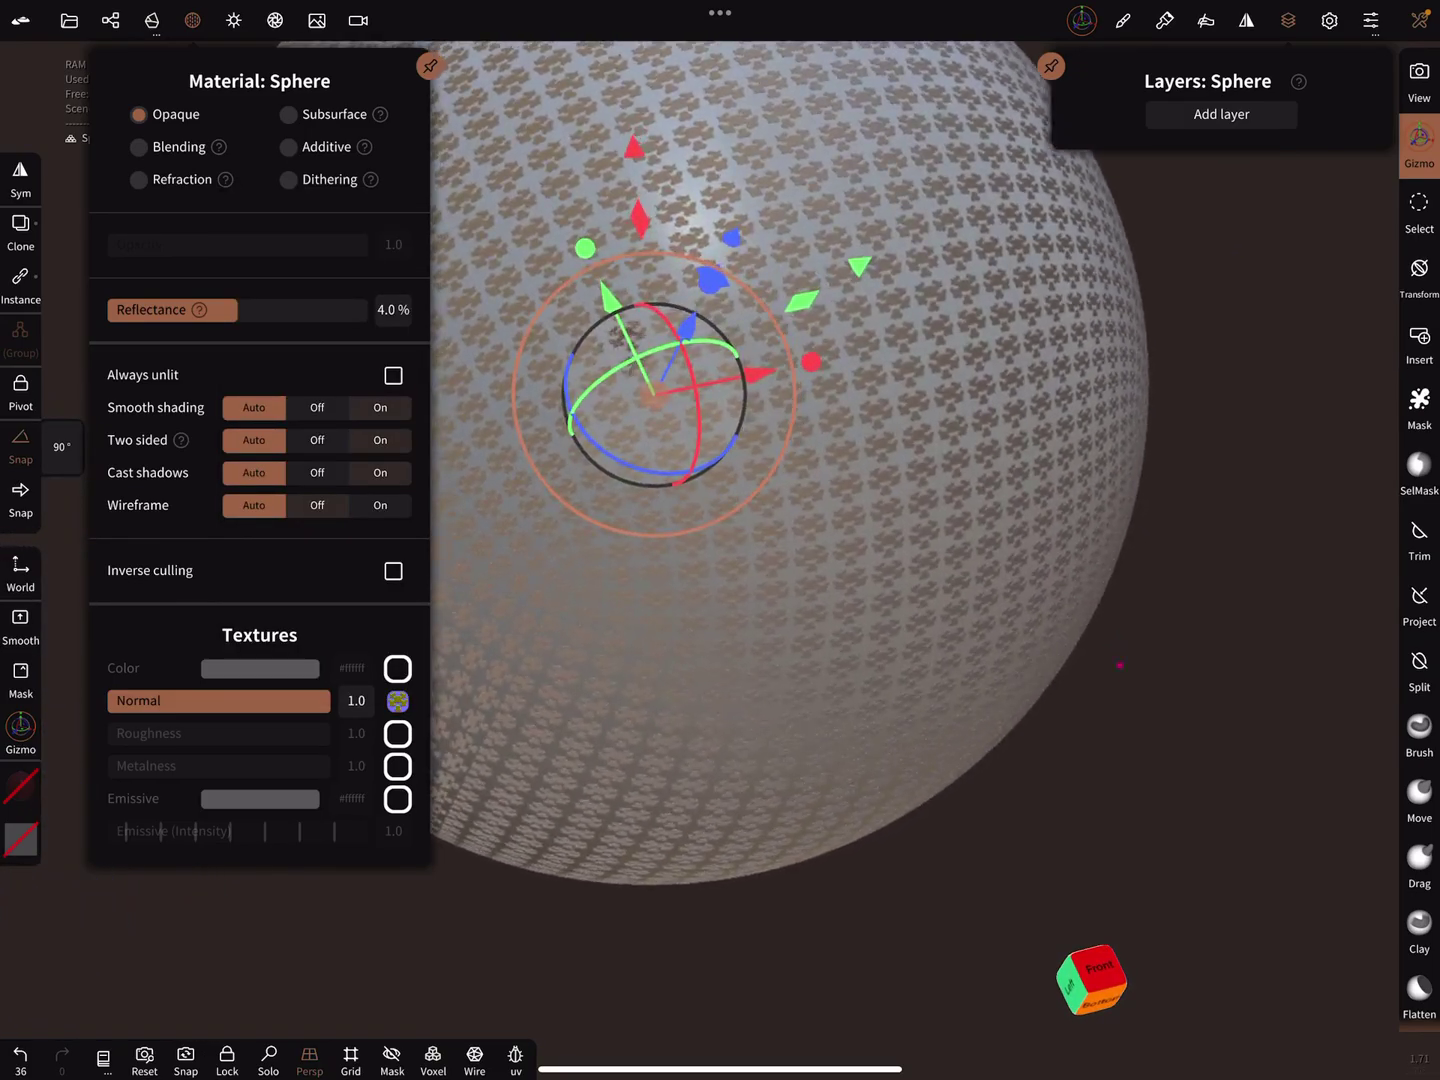
drag(1238, 563, 1305, 585)
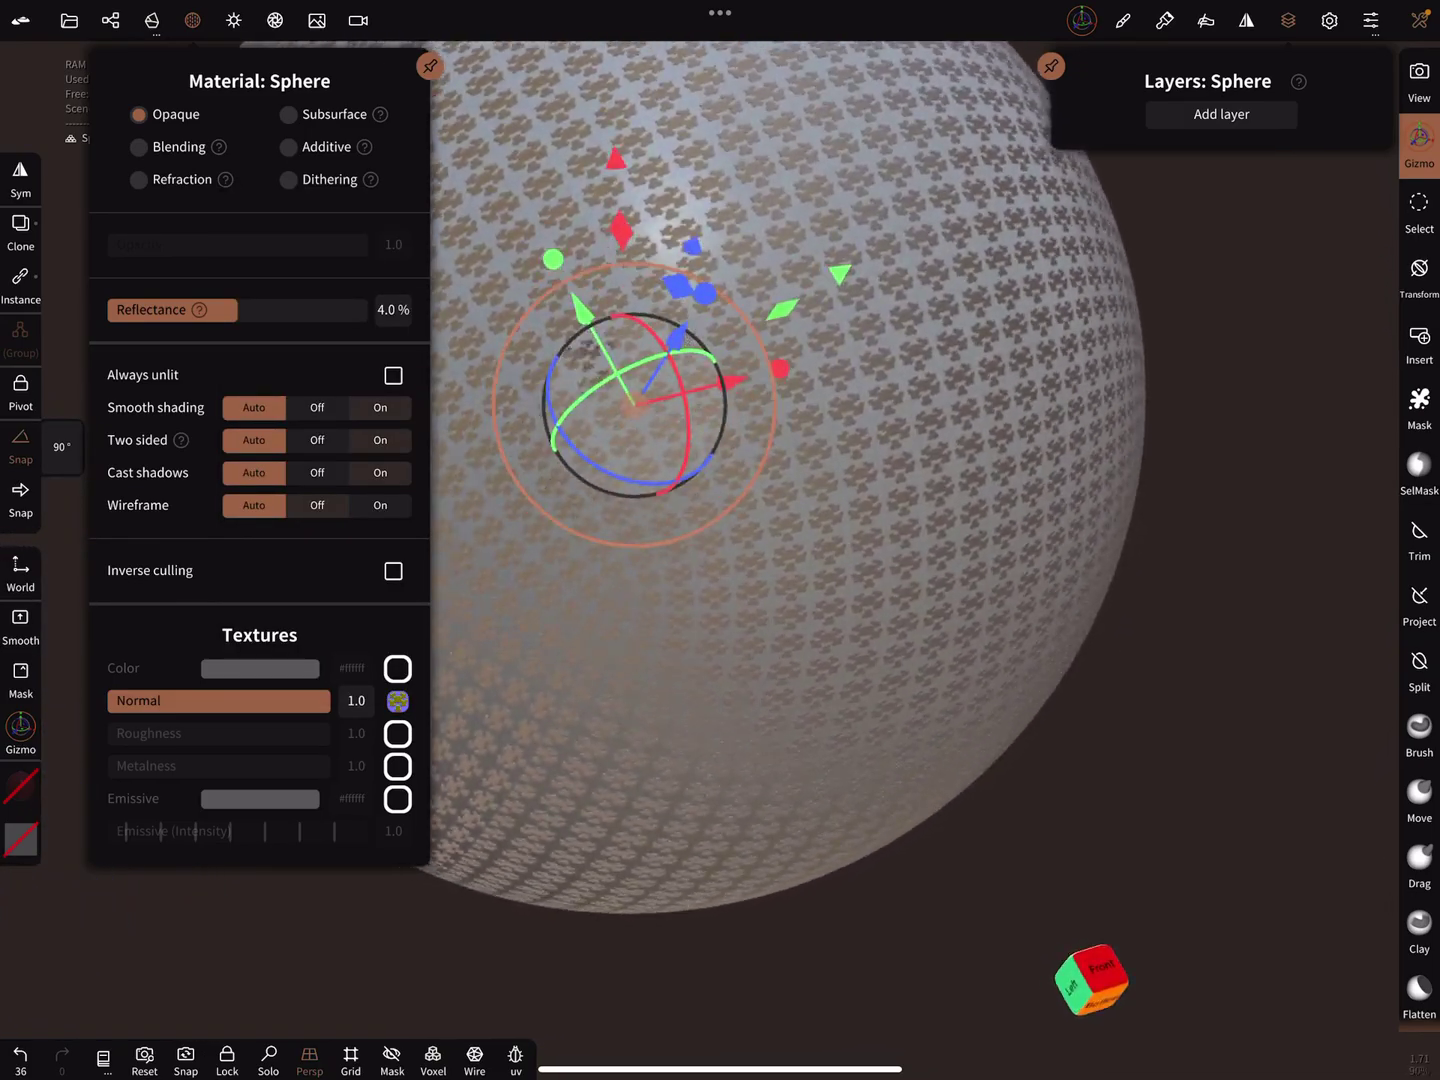
mouse_move(787, 563)
mouse_down()
mouse_move(951, 451)
mouse_move(995, 445)
mouse_move(917, 467)
mouse_up()
scroll(884, 473, down, 2)
scroll(917, 467, up, 2)
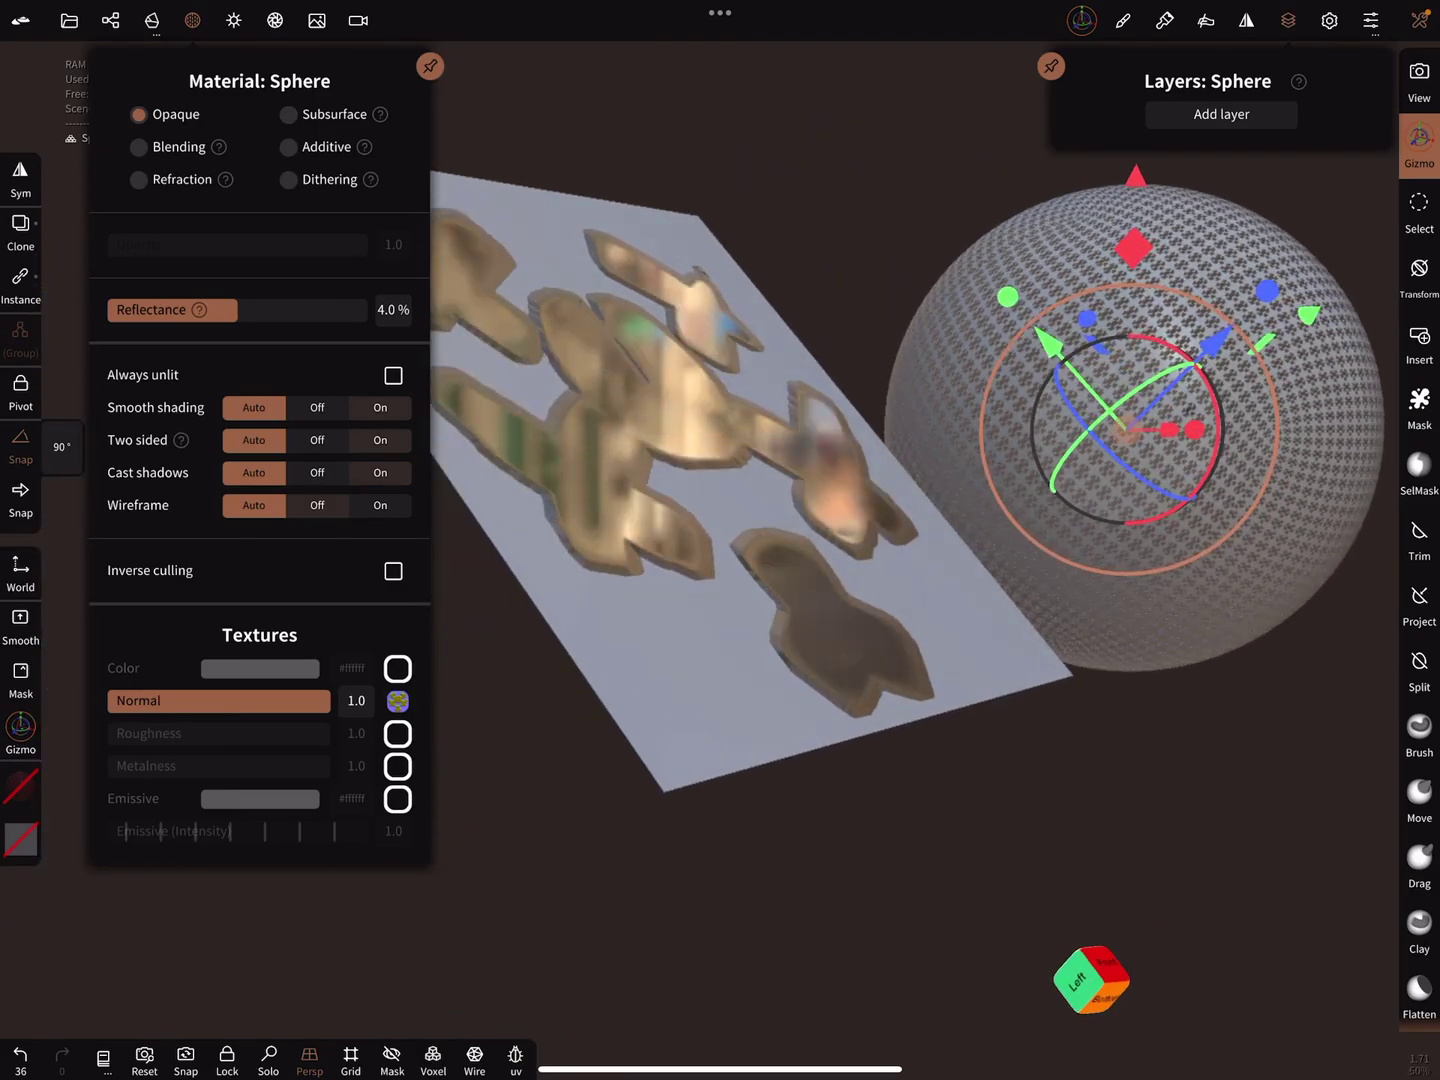
drag(788, 900, 995, 833)
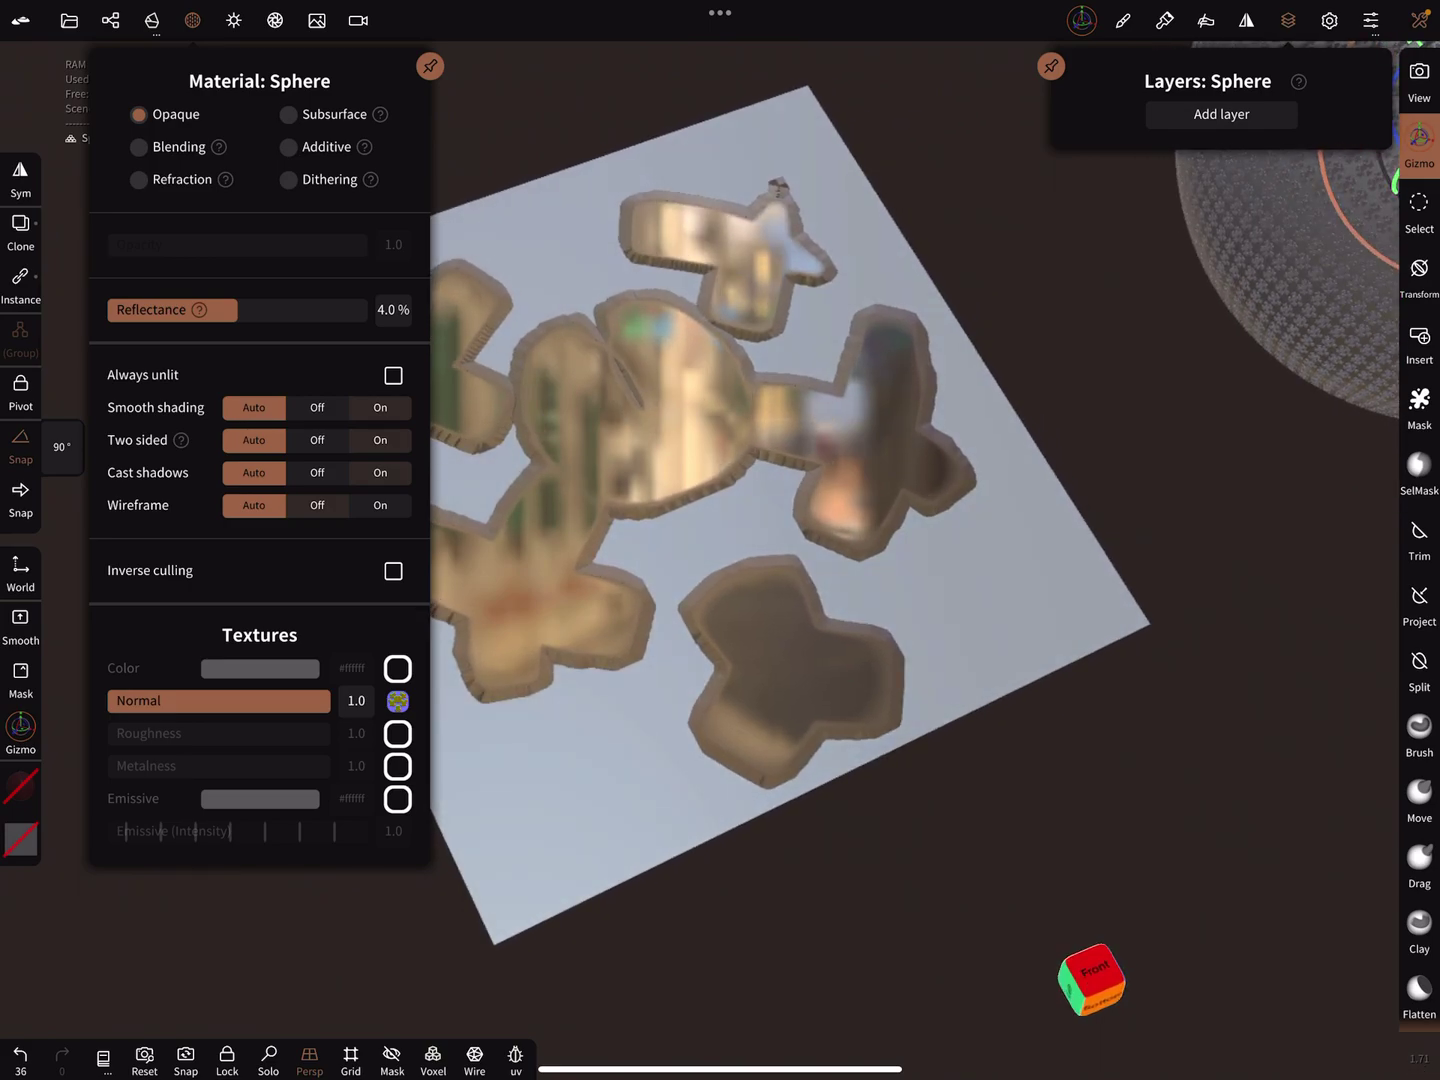
click(956, 676)
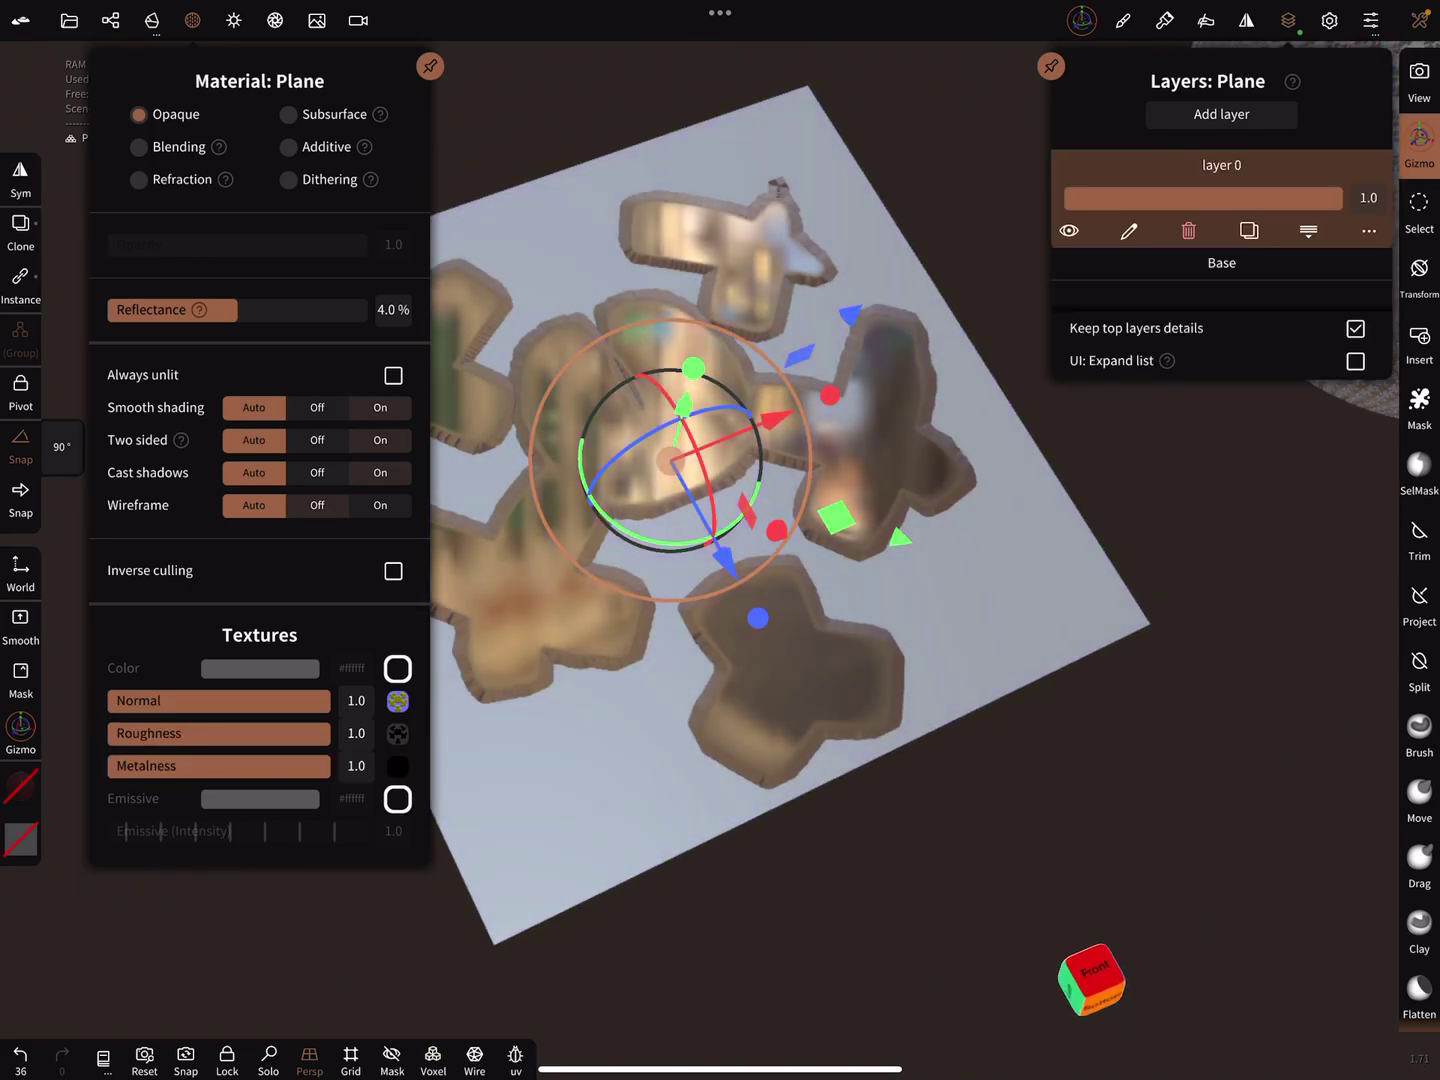
Glance at the plane's Roughness texture popup and swipe down the iPad Control Center.
click(397, 733)
click(564, 219)
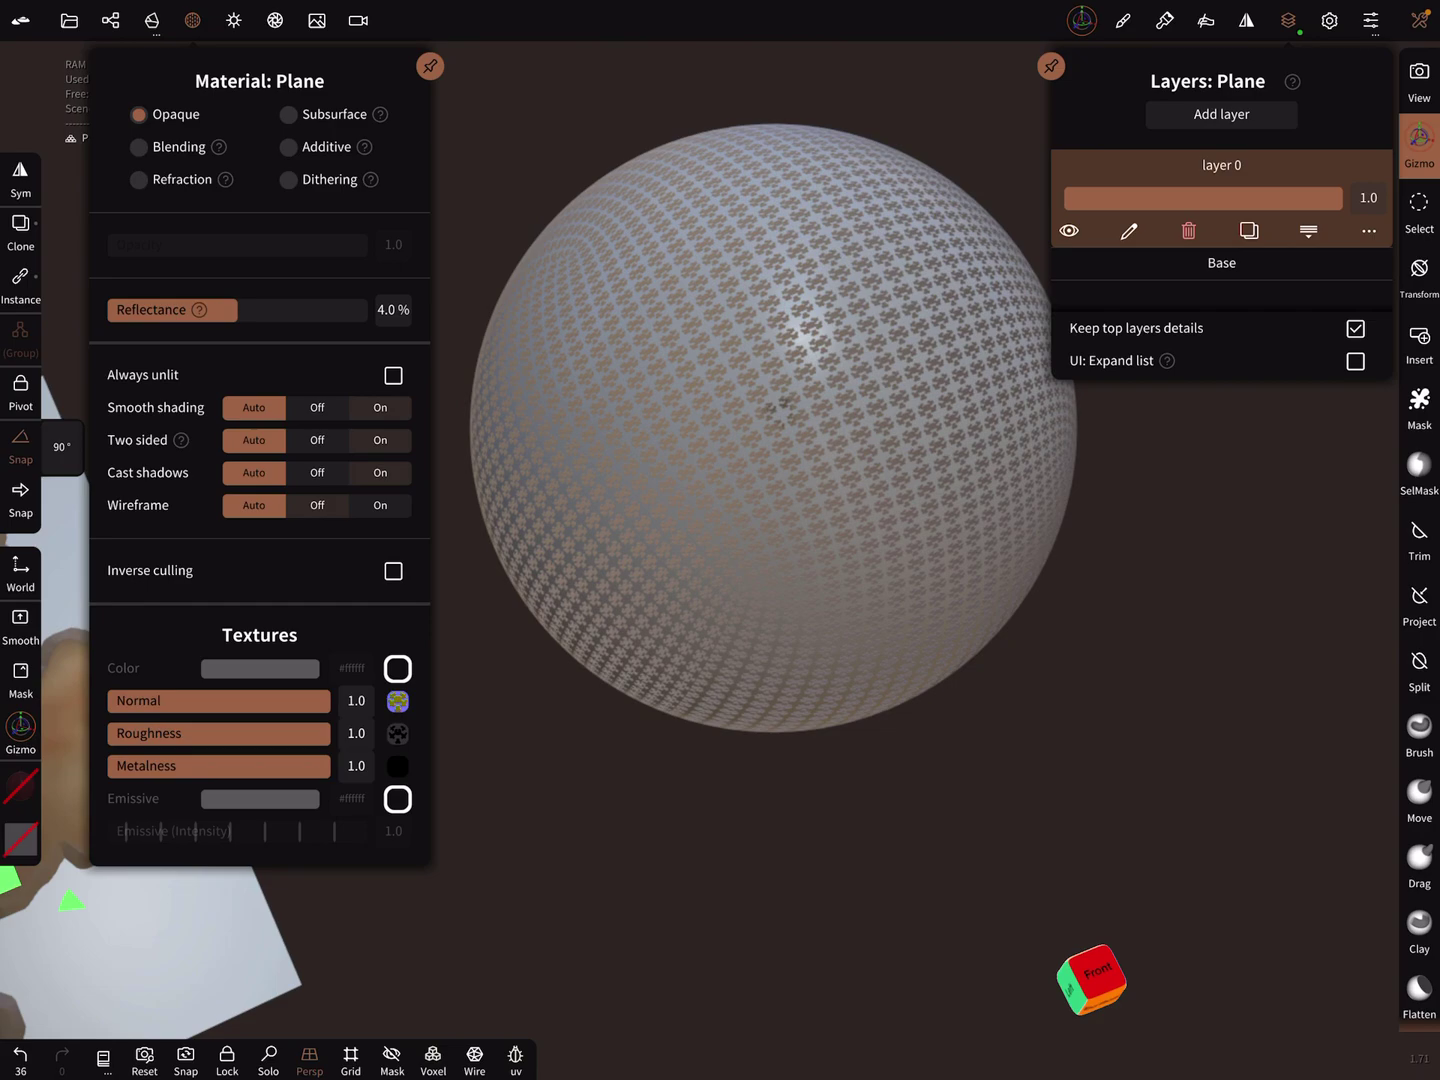
drag(1294, 6, 1294, 450)
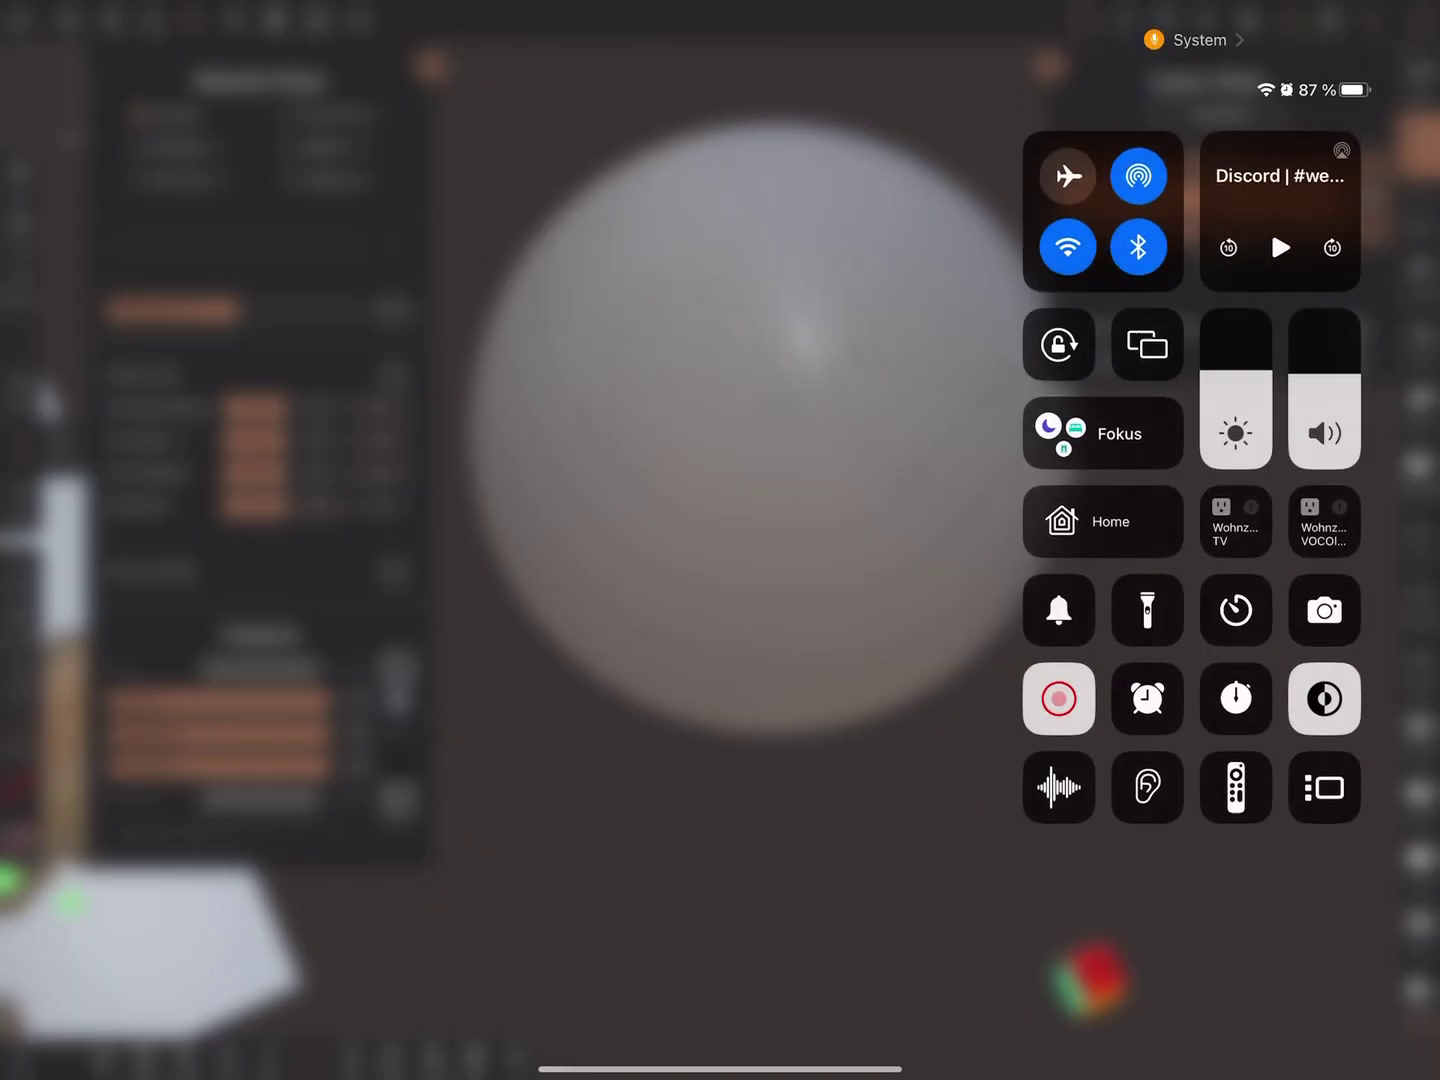